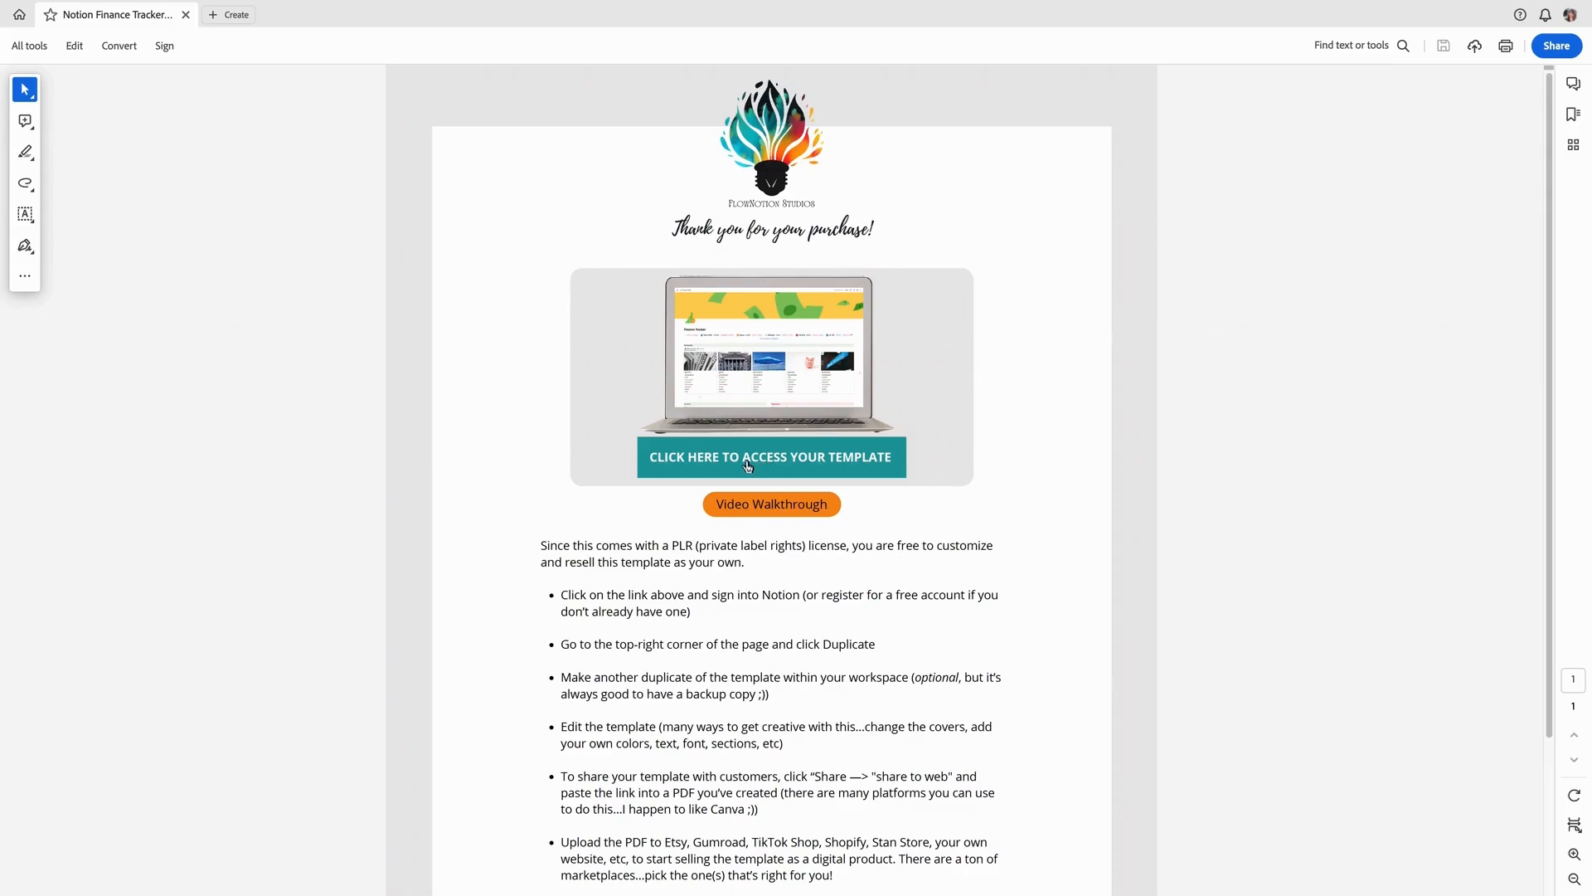
- Open the purchased template from the PDF's access link and duplicate the Finance Tracker into the personal Notion workspace
click(748, 465)
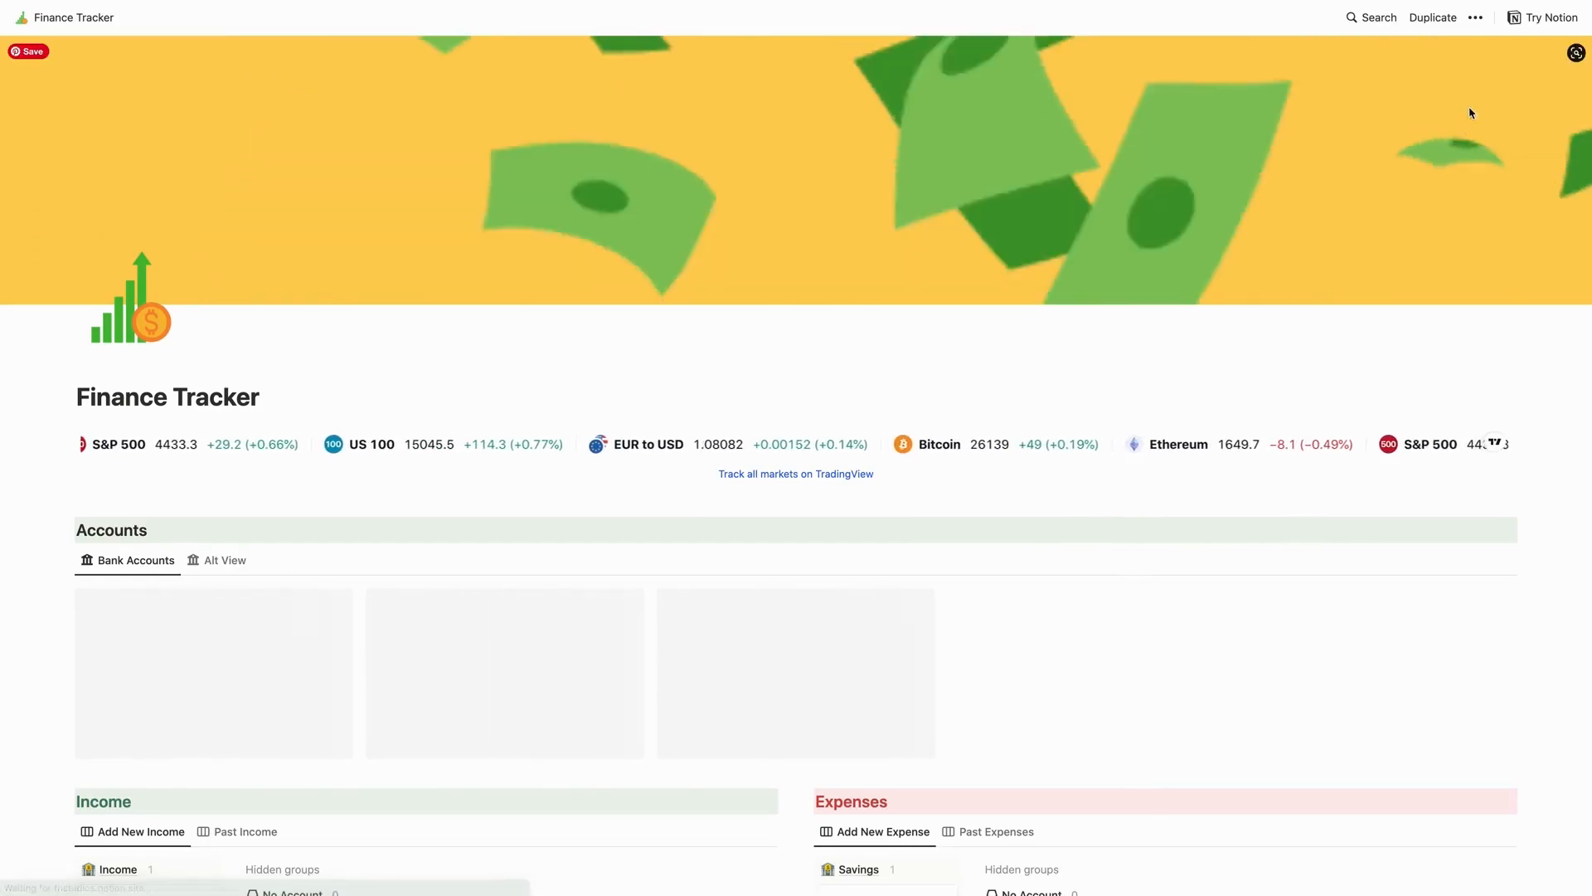
click(1429, 20)
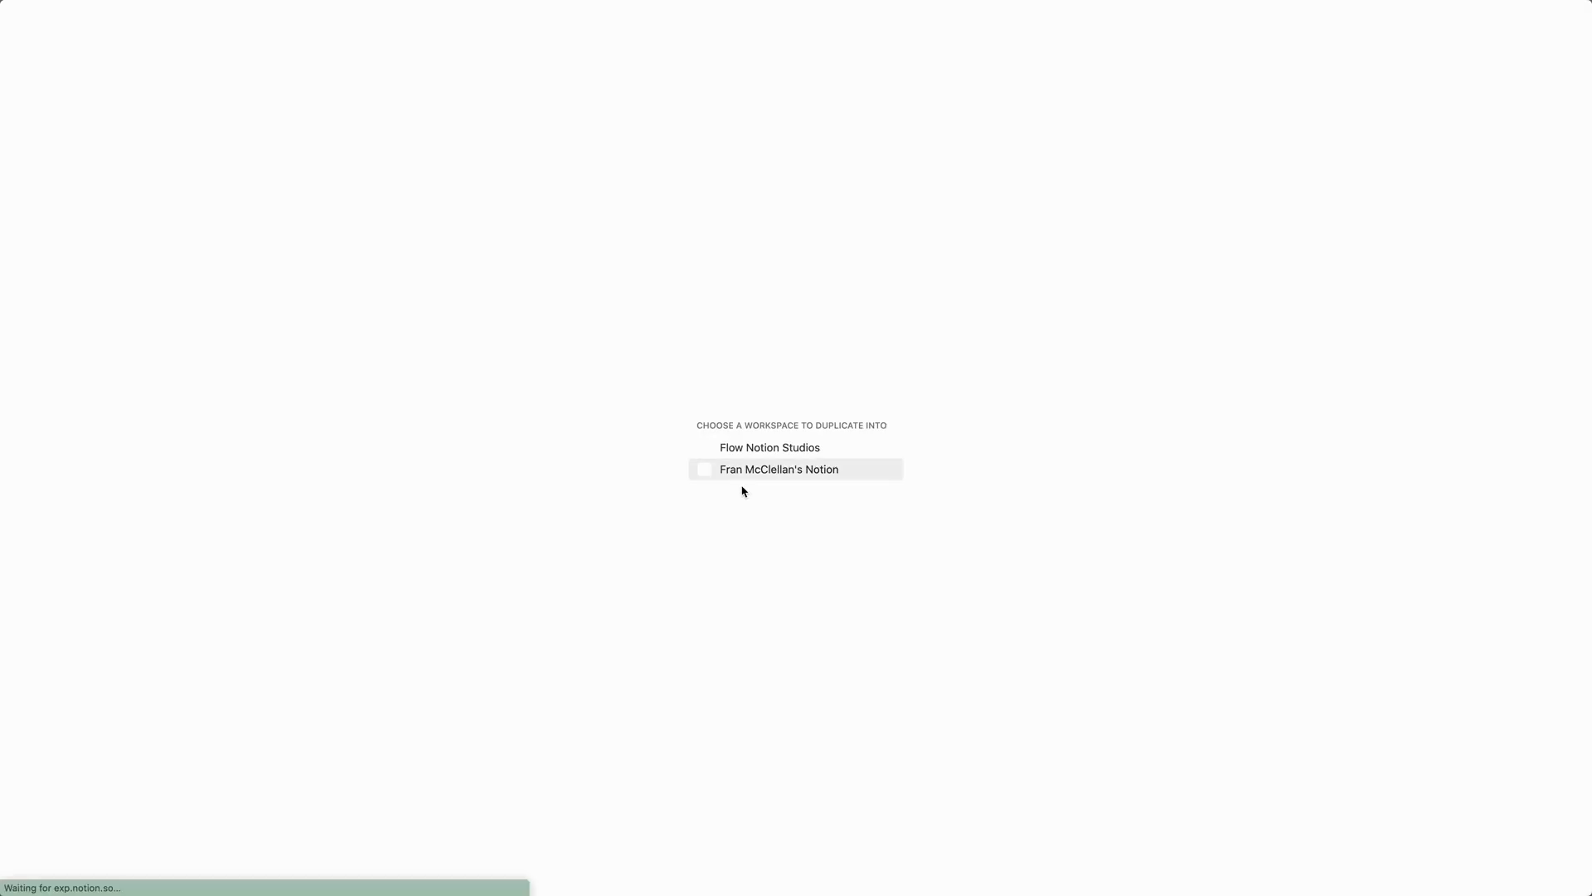
click(744, 477)
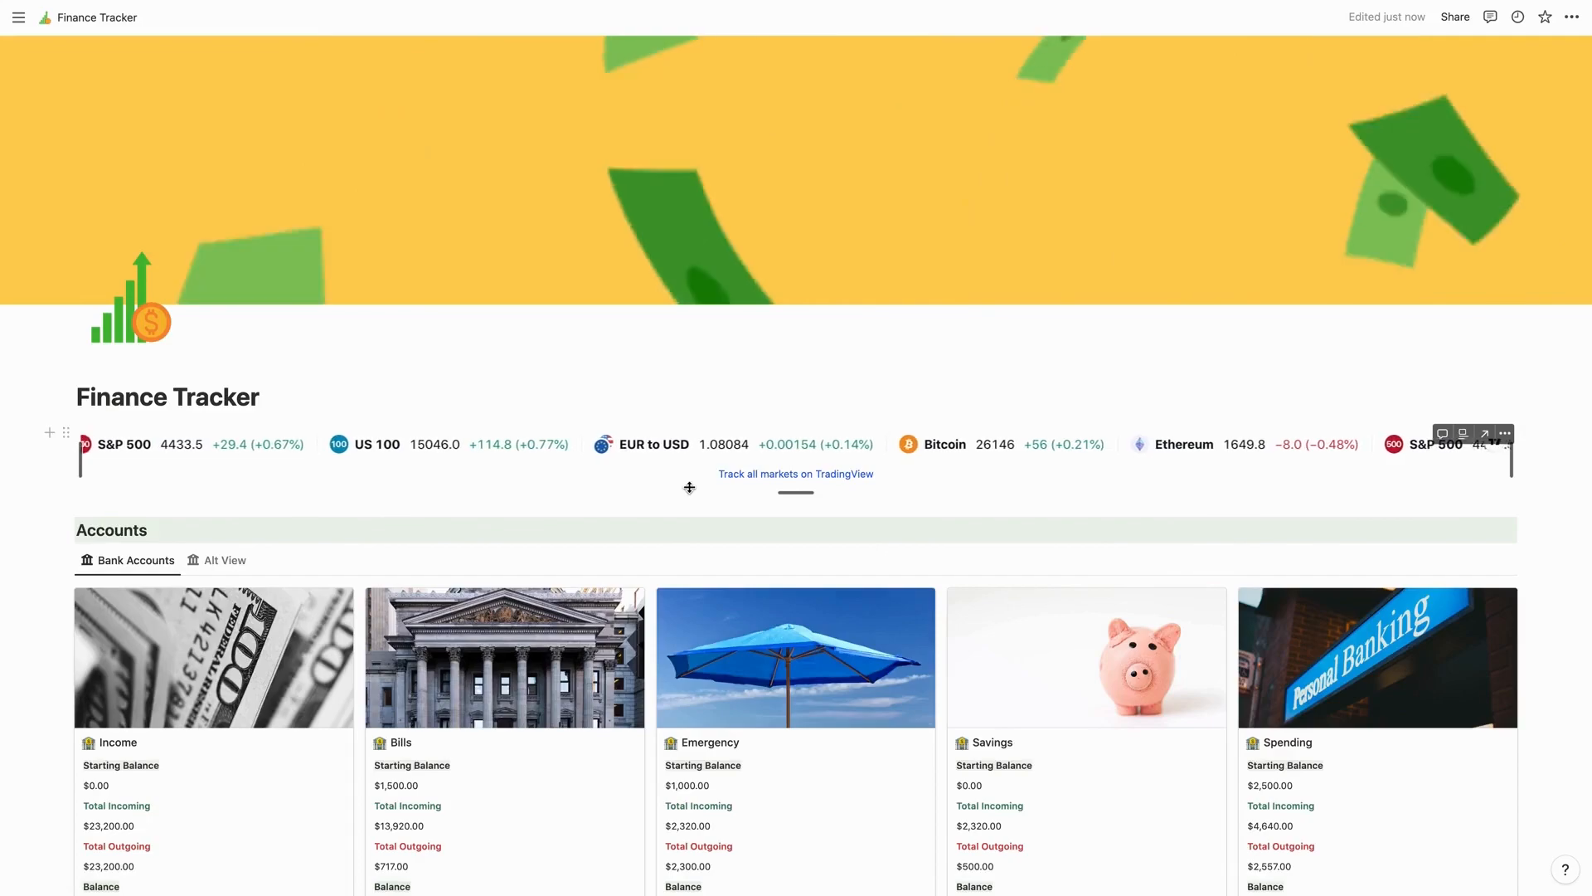
- Check the Finance Tracker page's font style, small text and full width options
click(1570, 18)
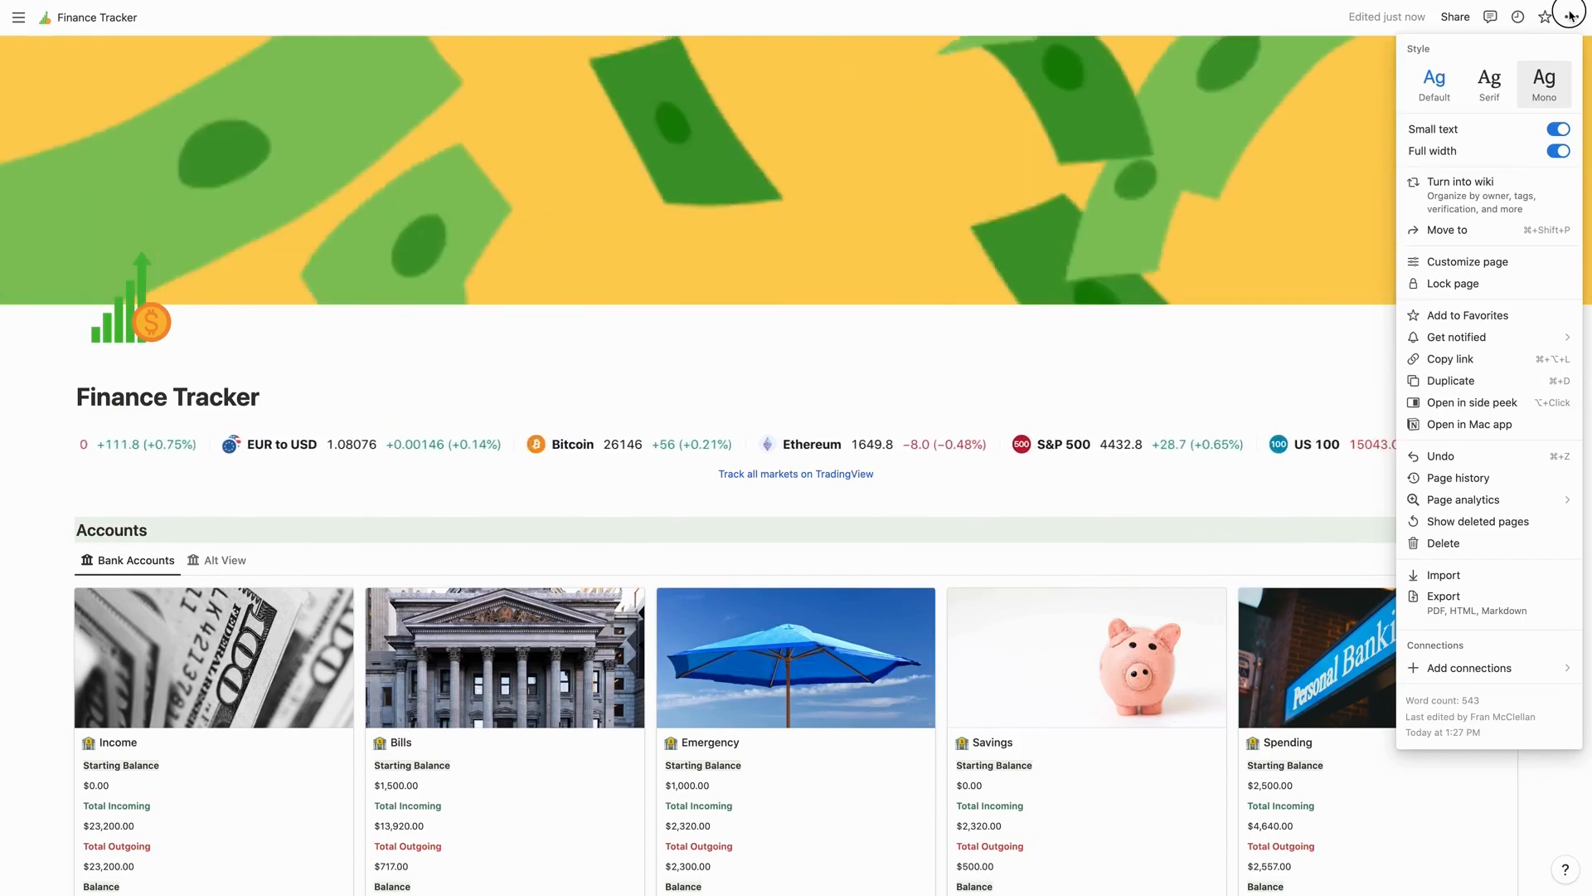
click(1570, 17)
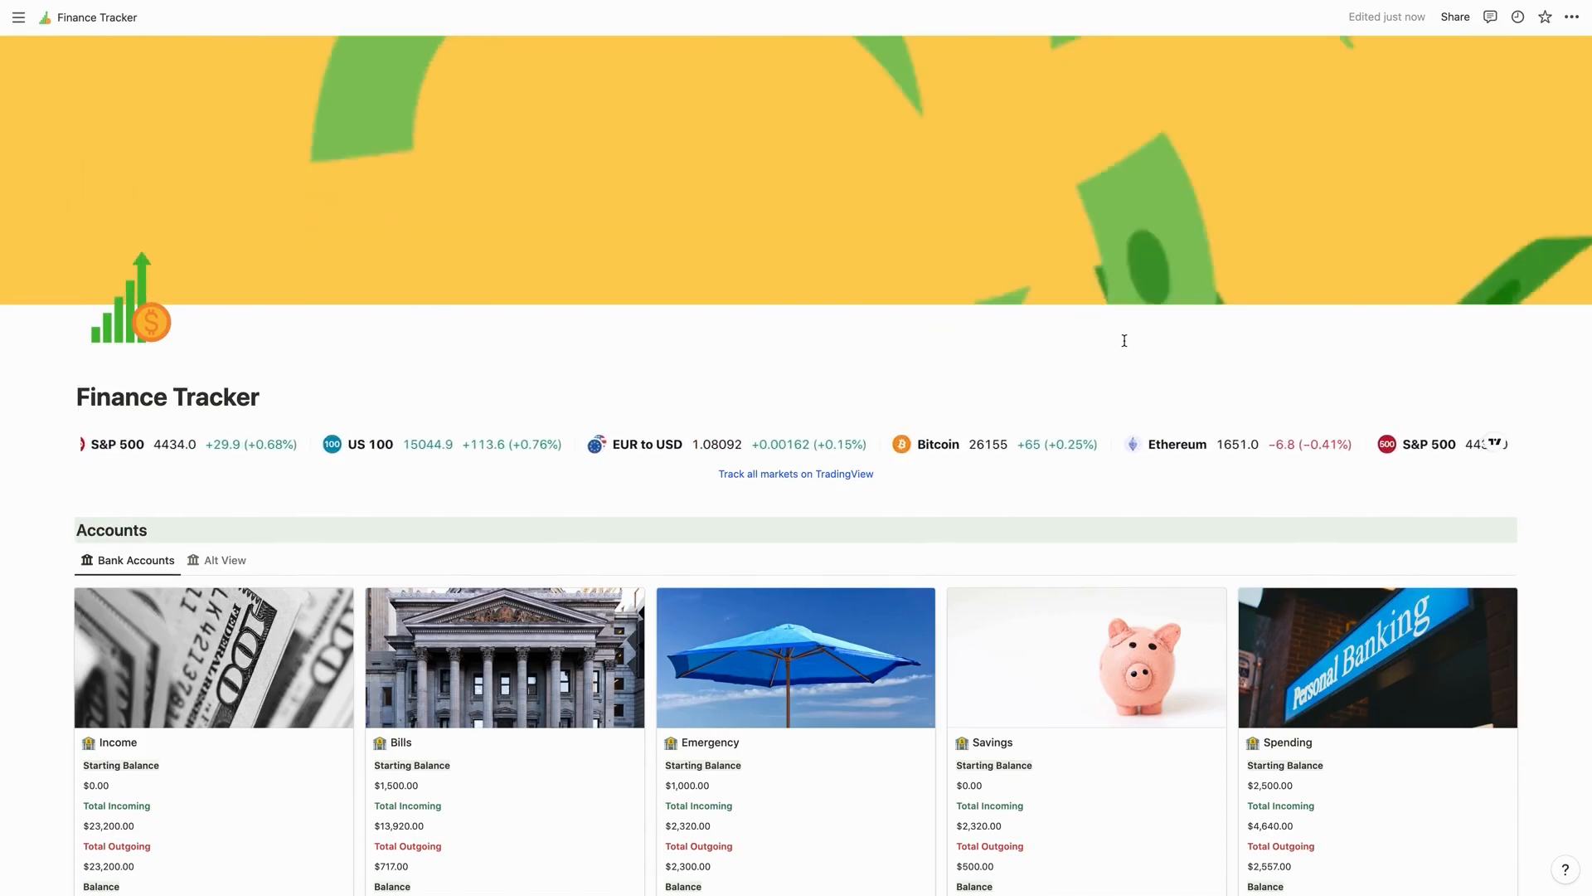
- Browse the page cover sources: the gallery, file upload, image link and Unsplash photos
mouse_move(1399, 293)
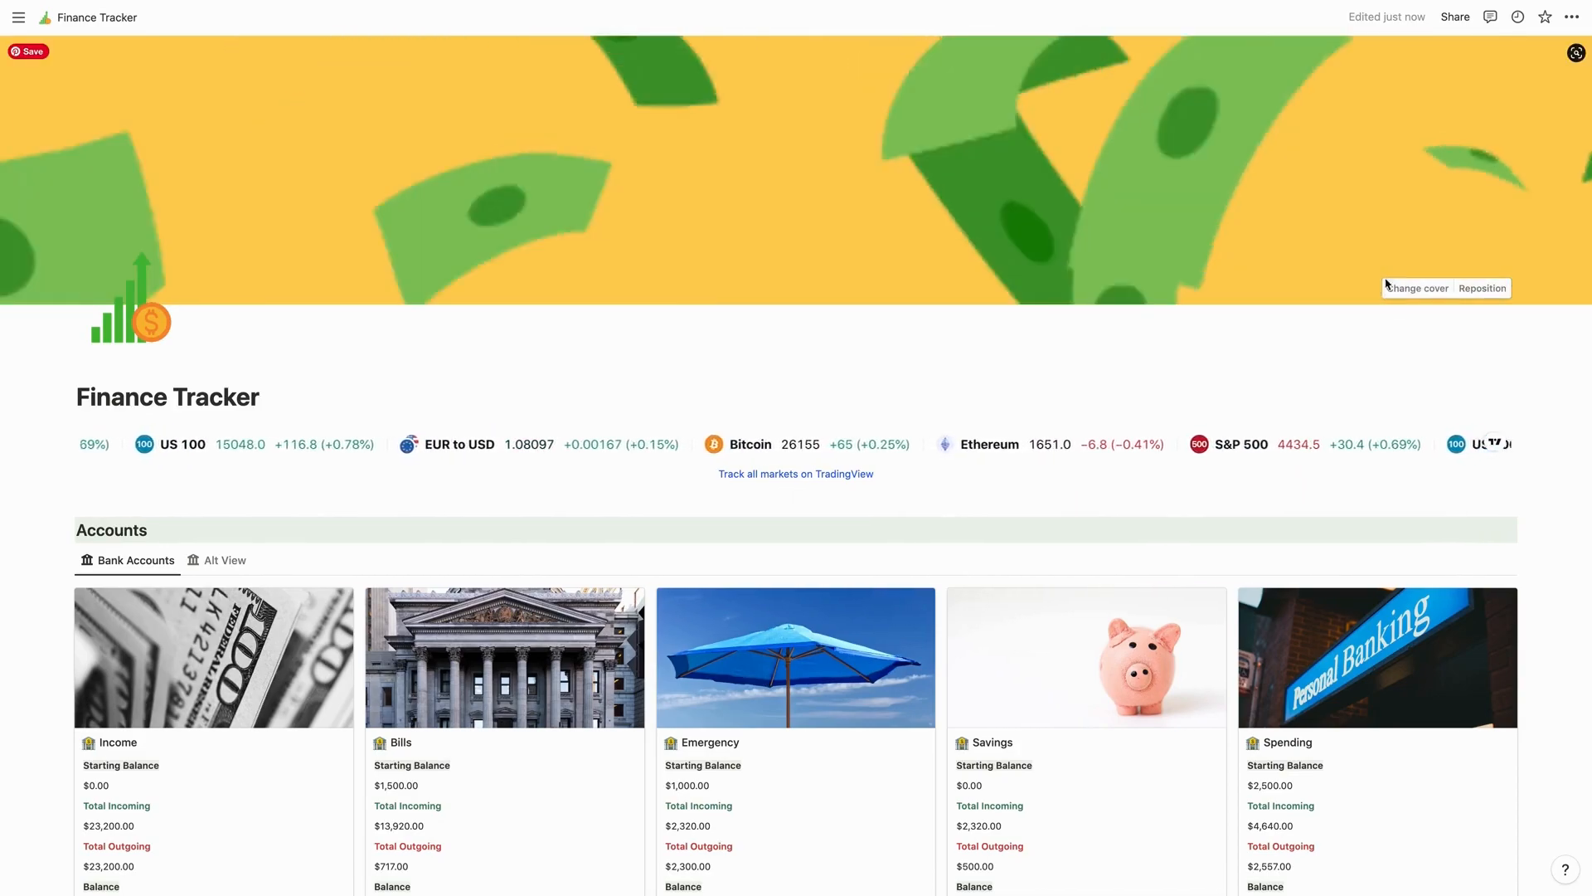
click(1415, 290)
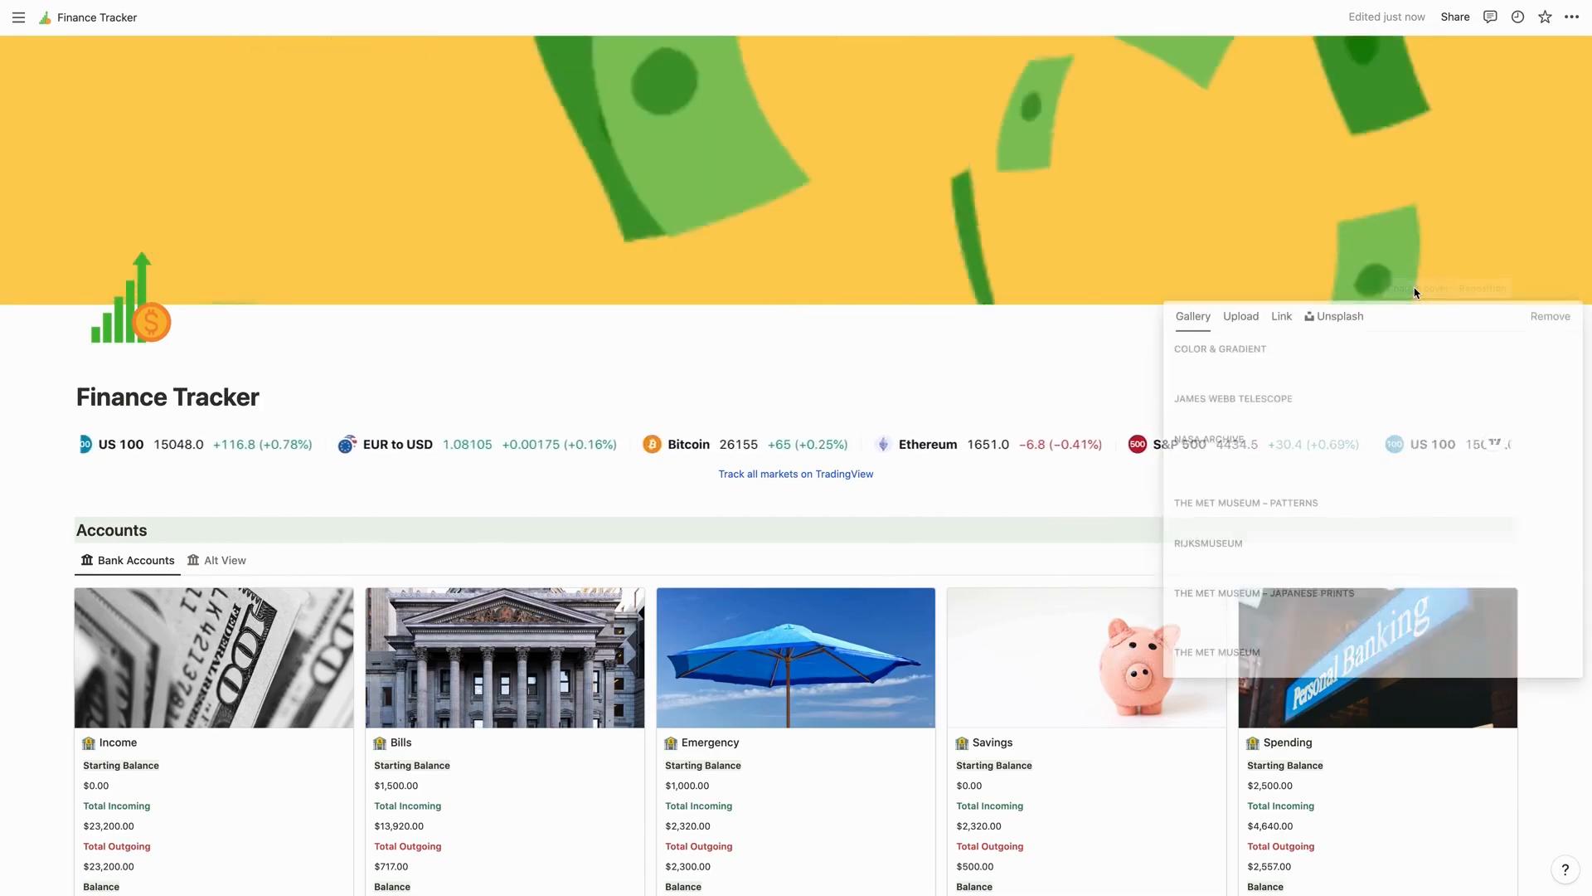
scroll(1258, 531, down, 5)
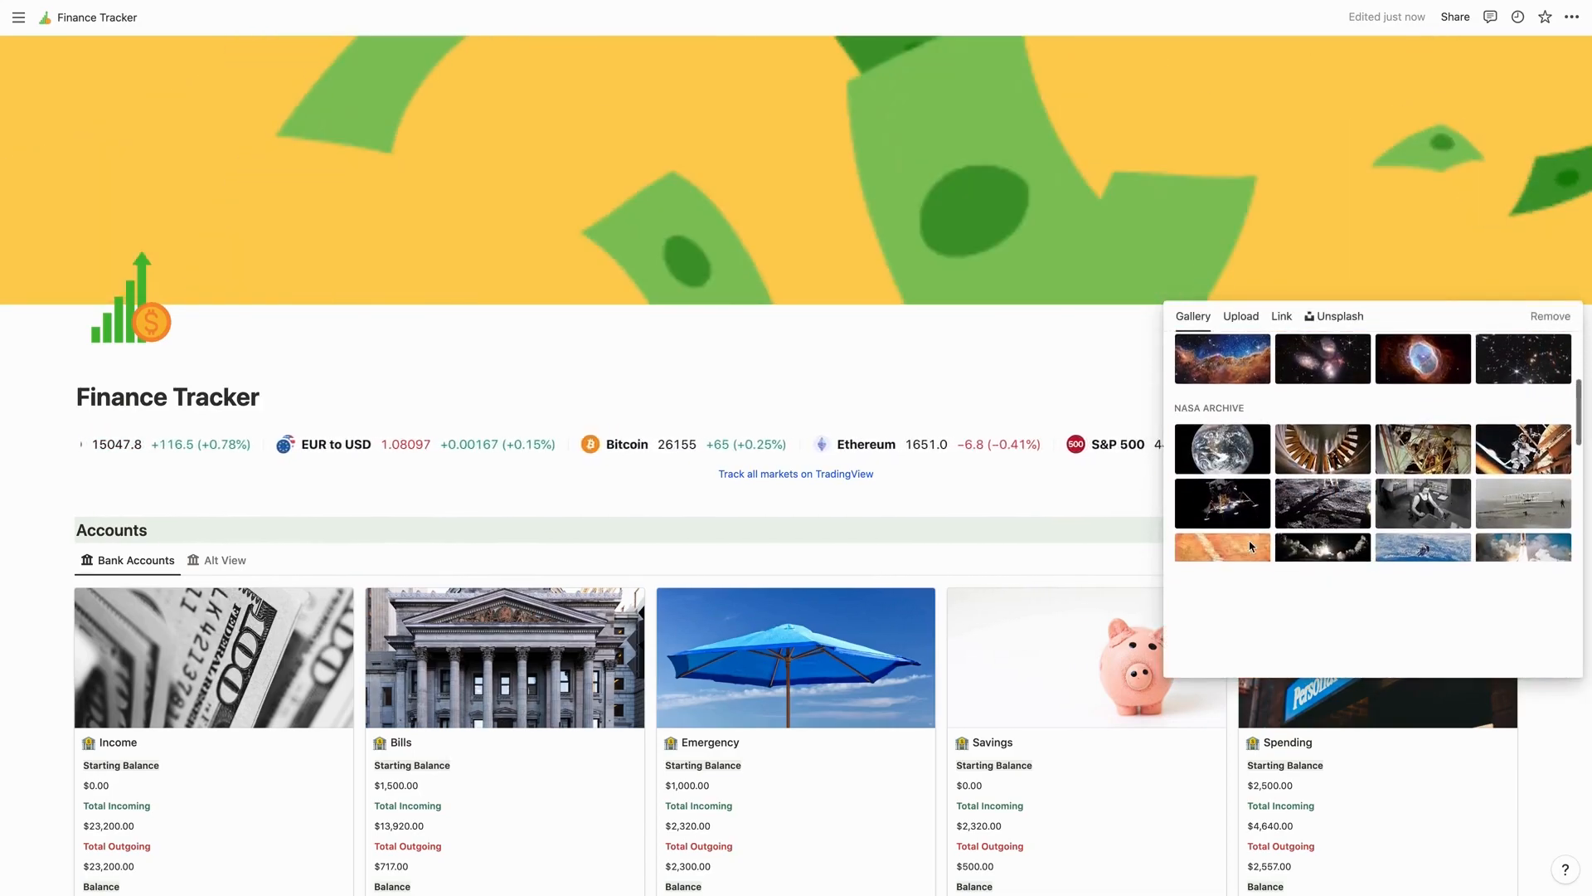
click(1244, 318)
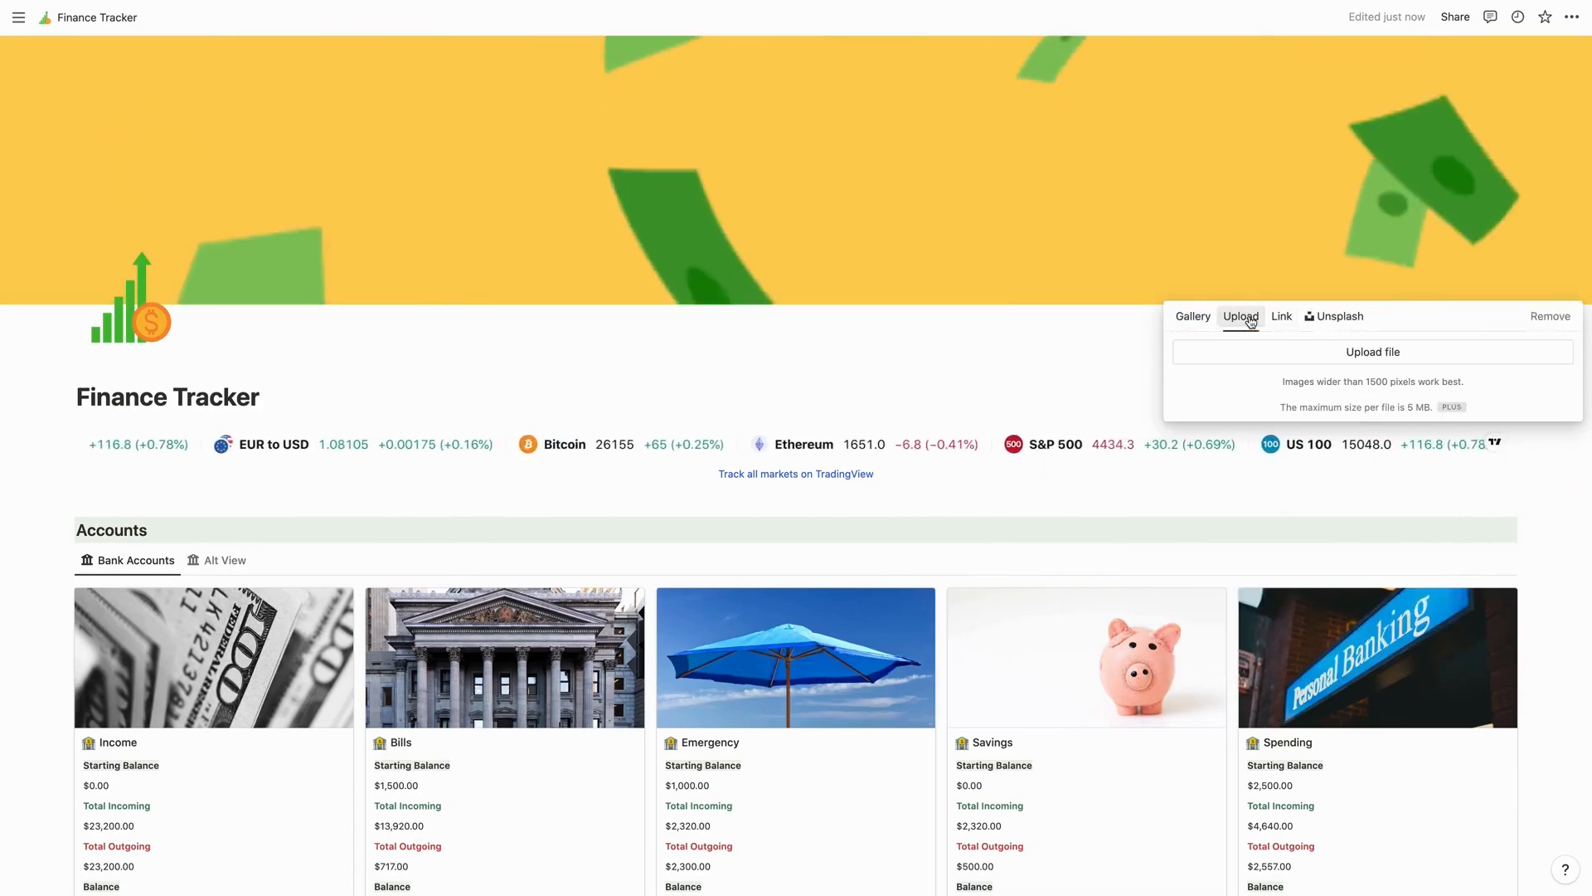
click(1284, 323)
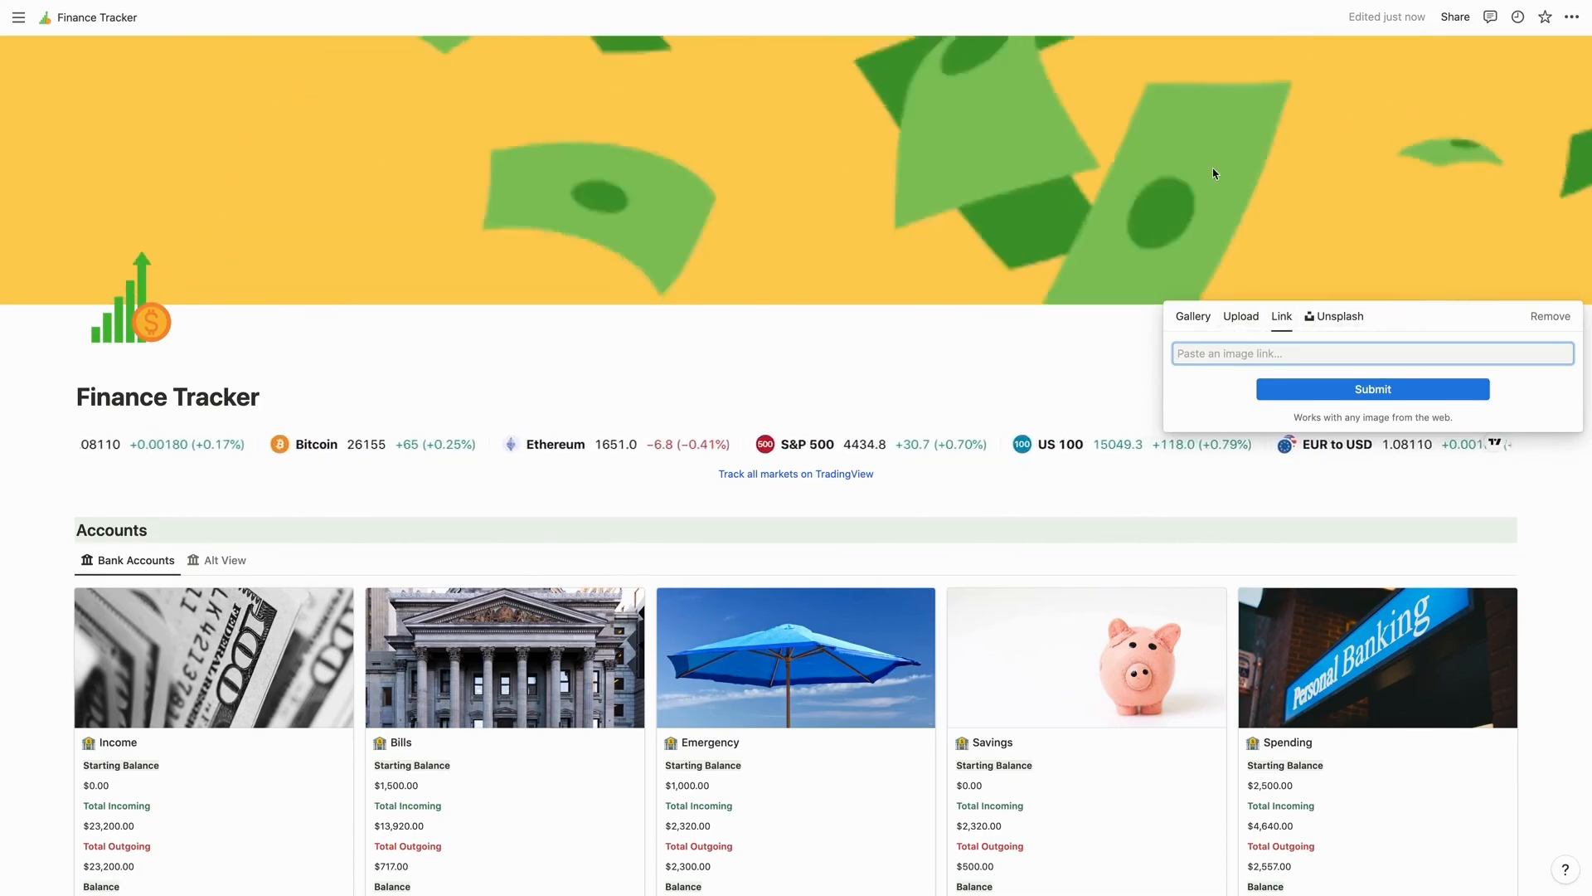
click(1347, 316)
scroll(1264, 485, down, 3)
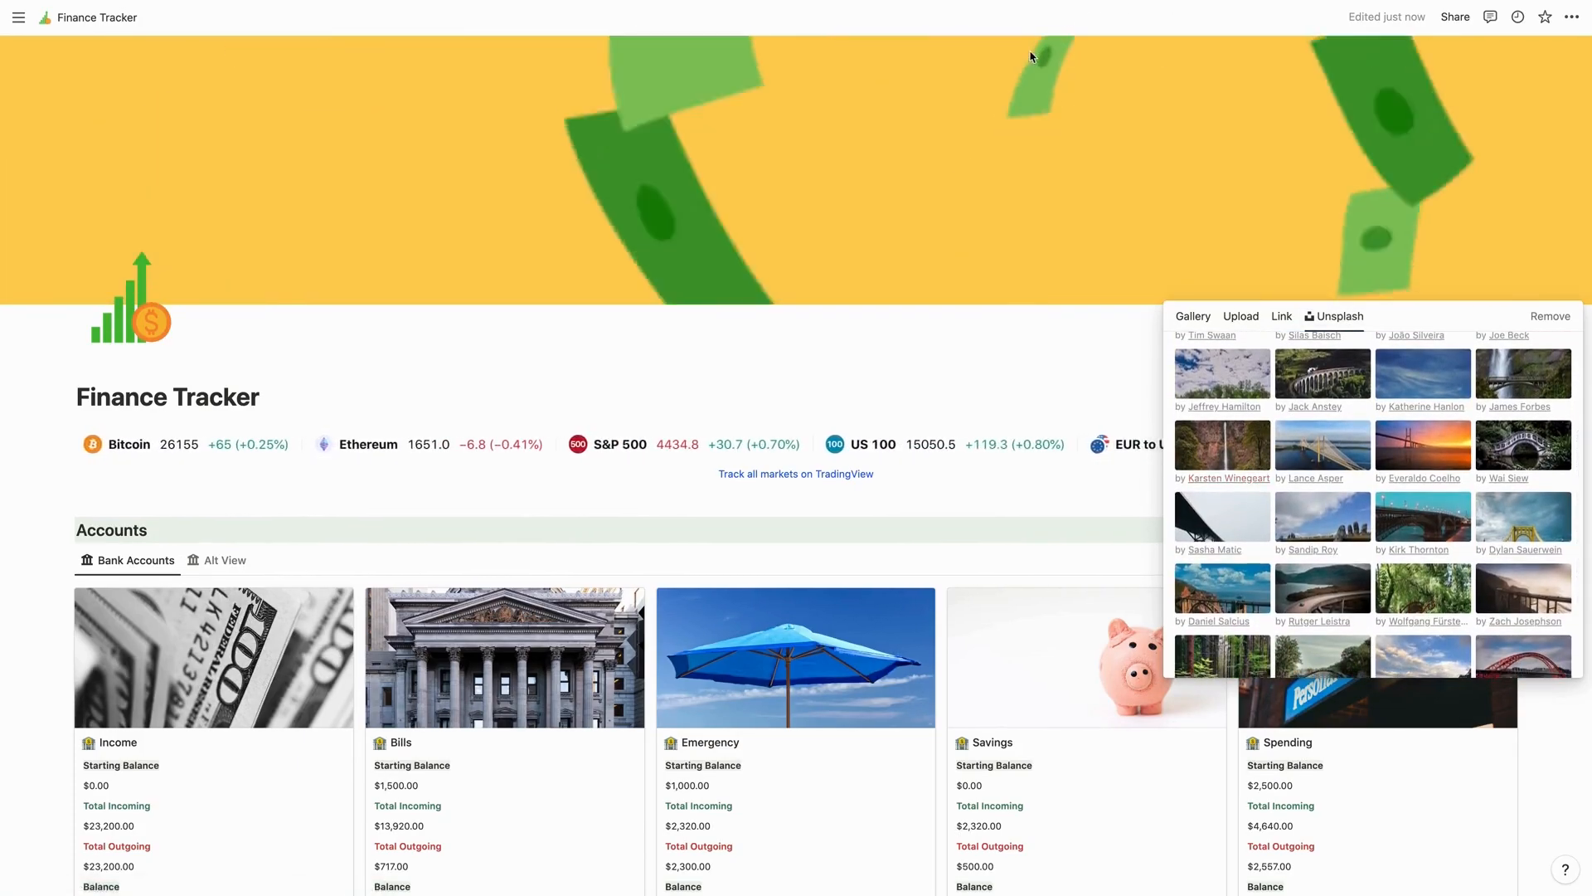
click(953, 384)
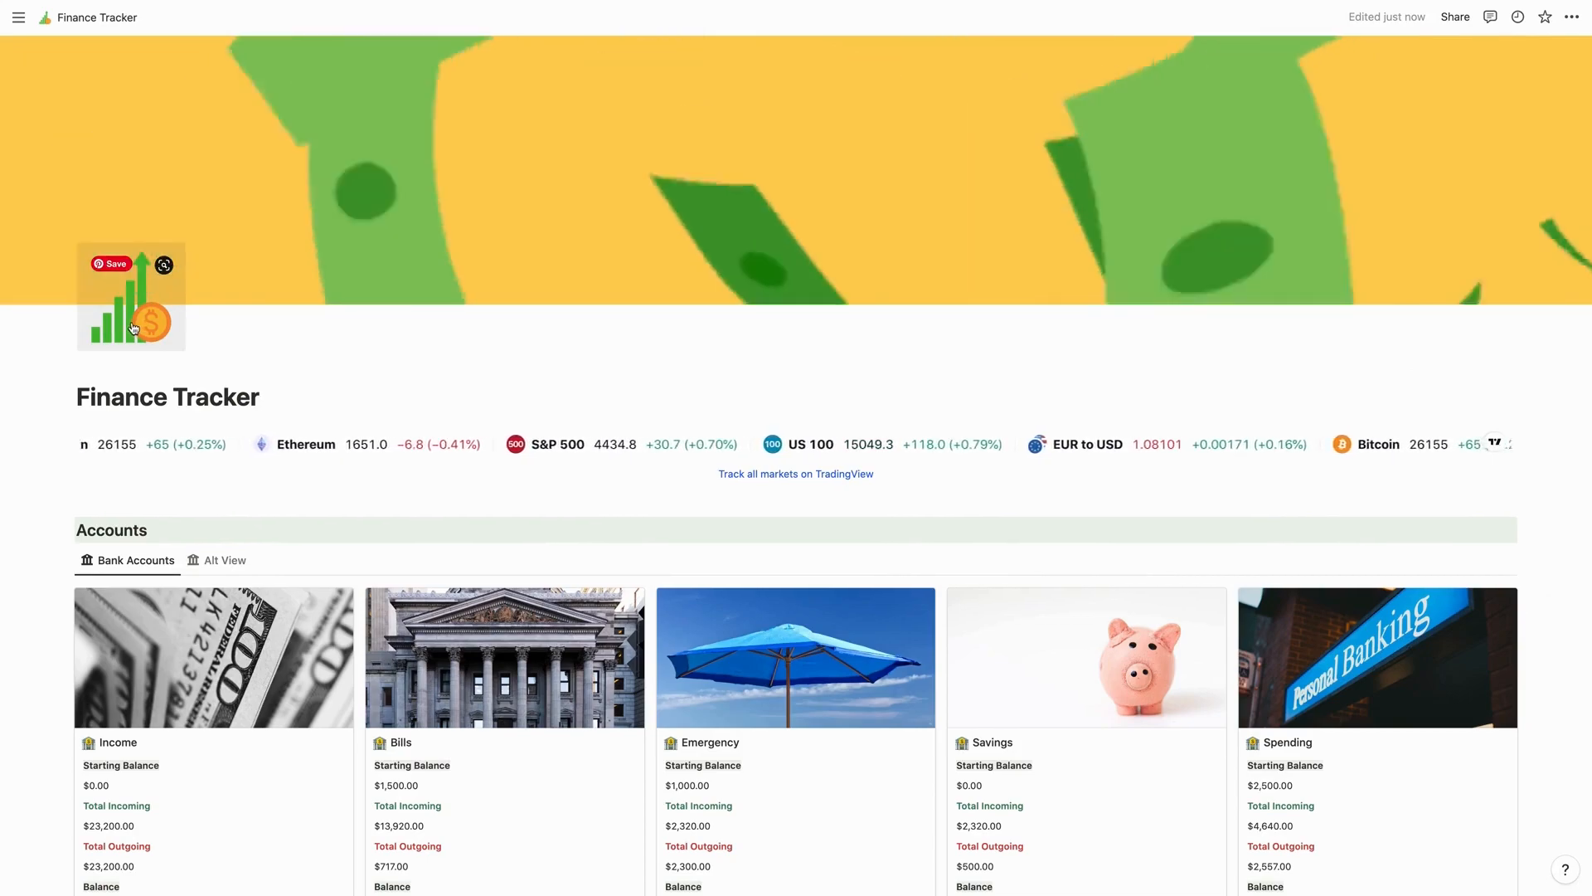
- Look through the page icon choices: emojis, built-in icons and custom images
click(137, 328)
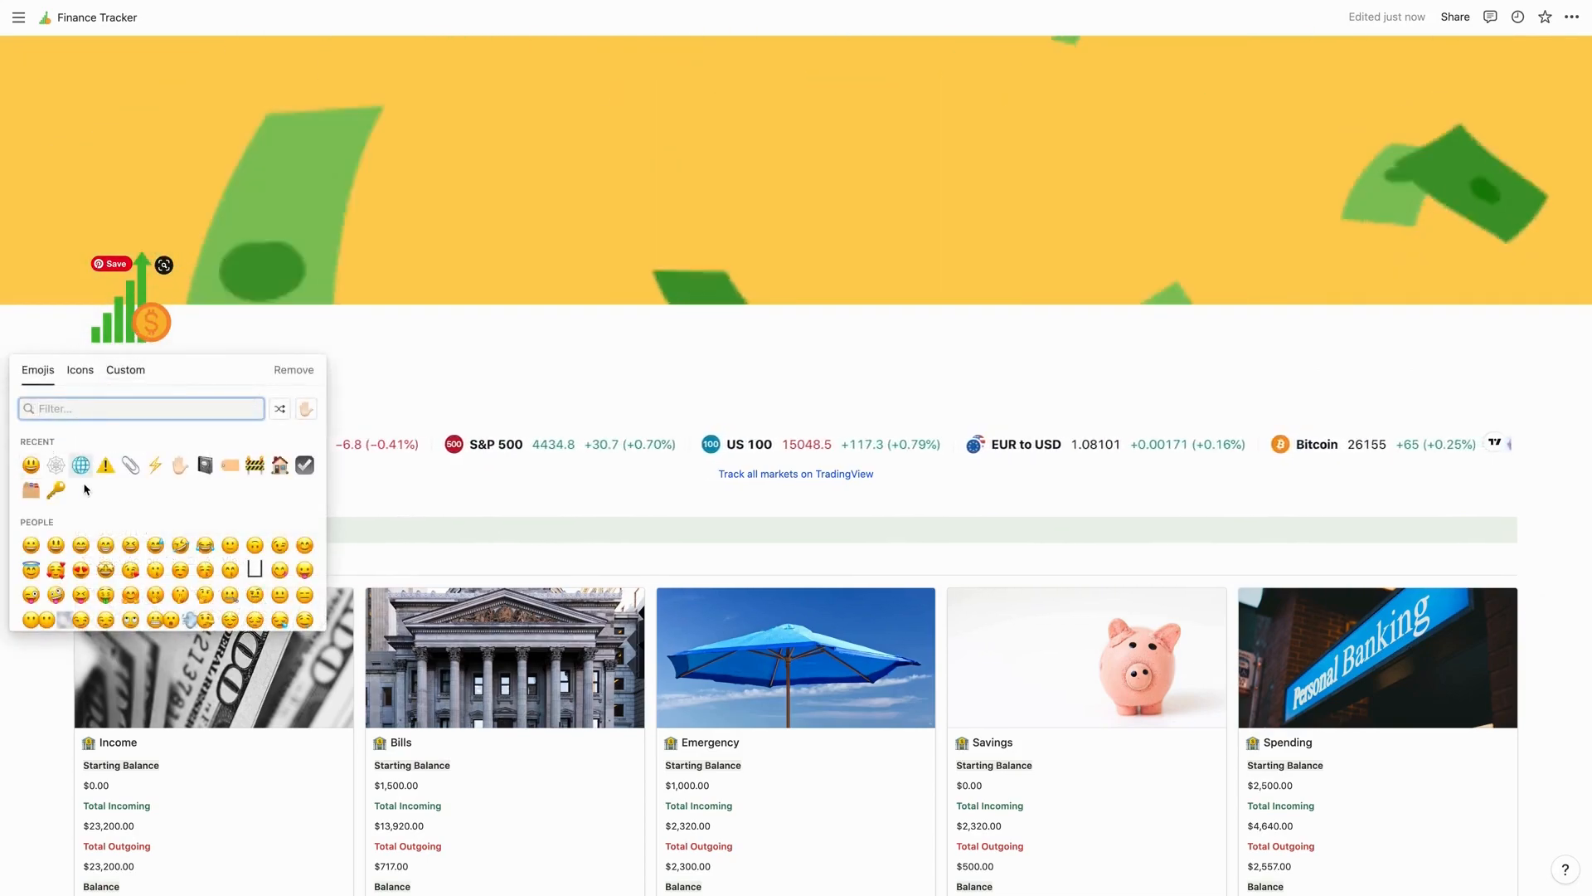
scroll(146, 571, down, 3)
scroll(146, 571, up, 3)
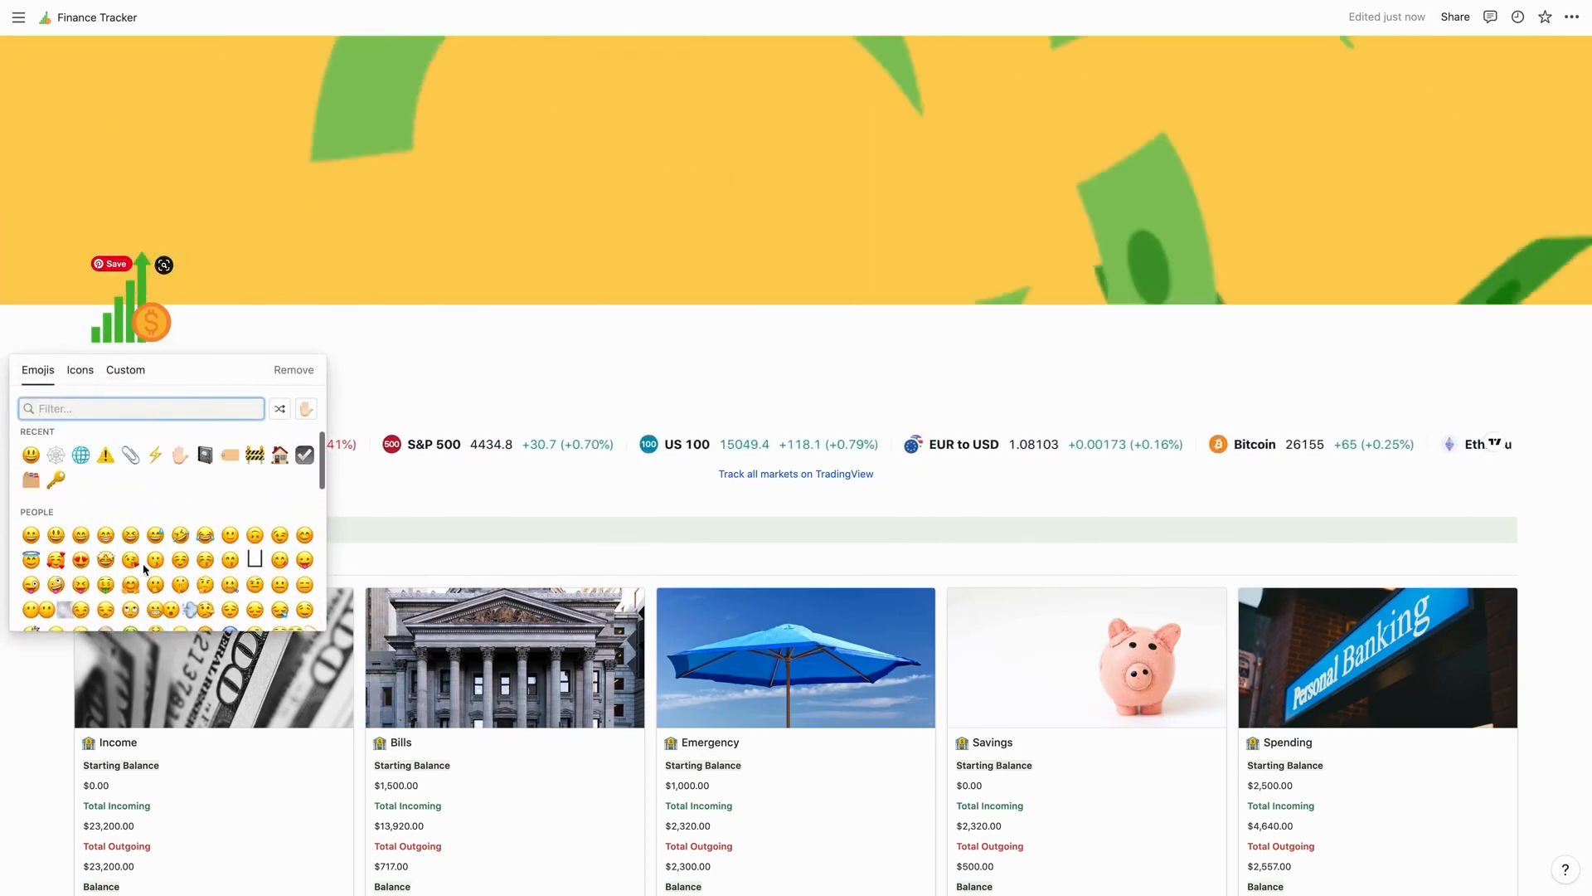
click(78, 370)
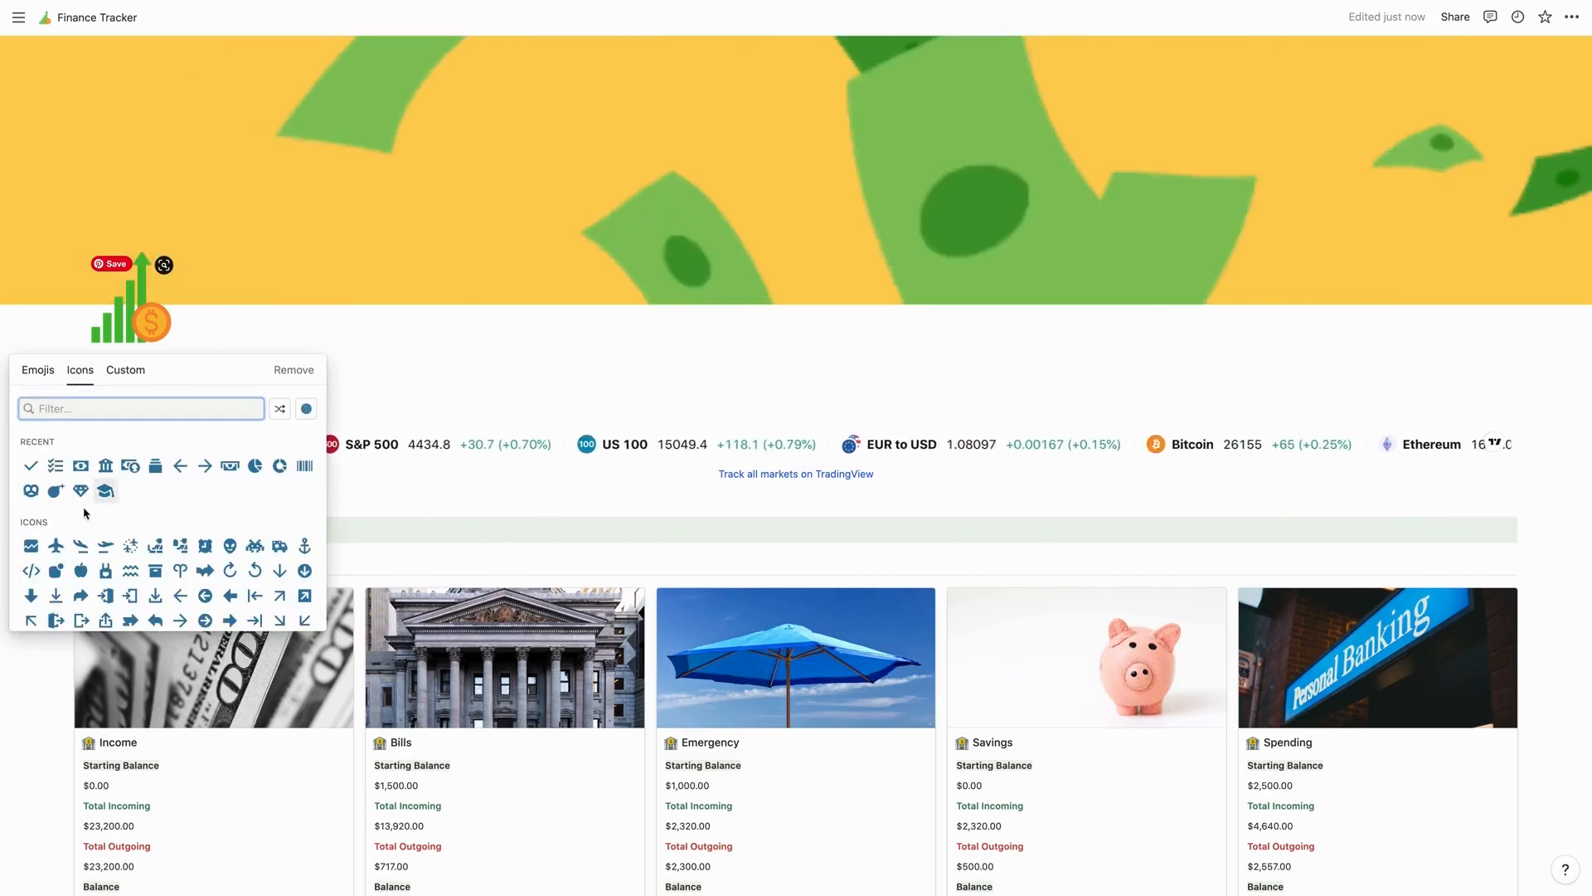
click(126, 369)
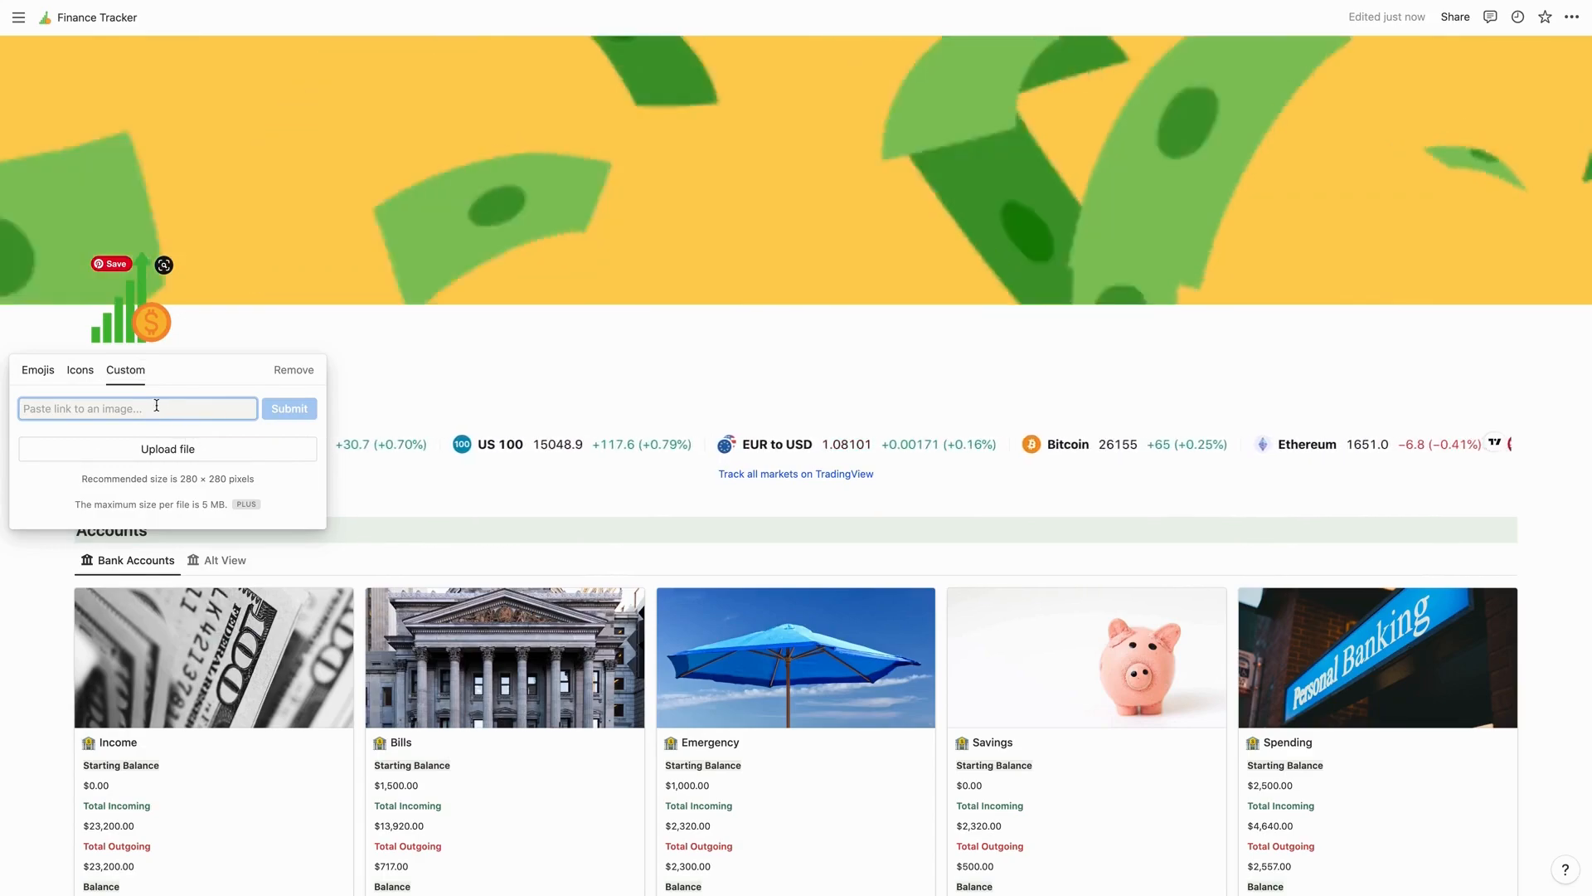
click(160, 340)
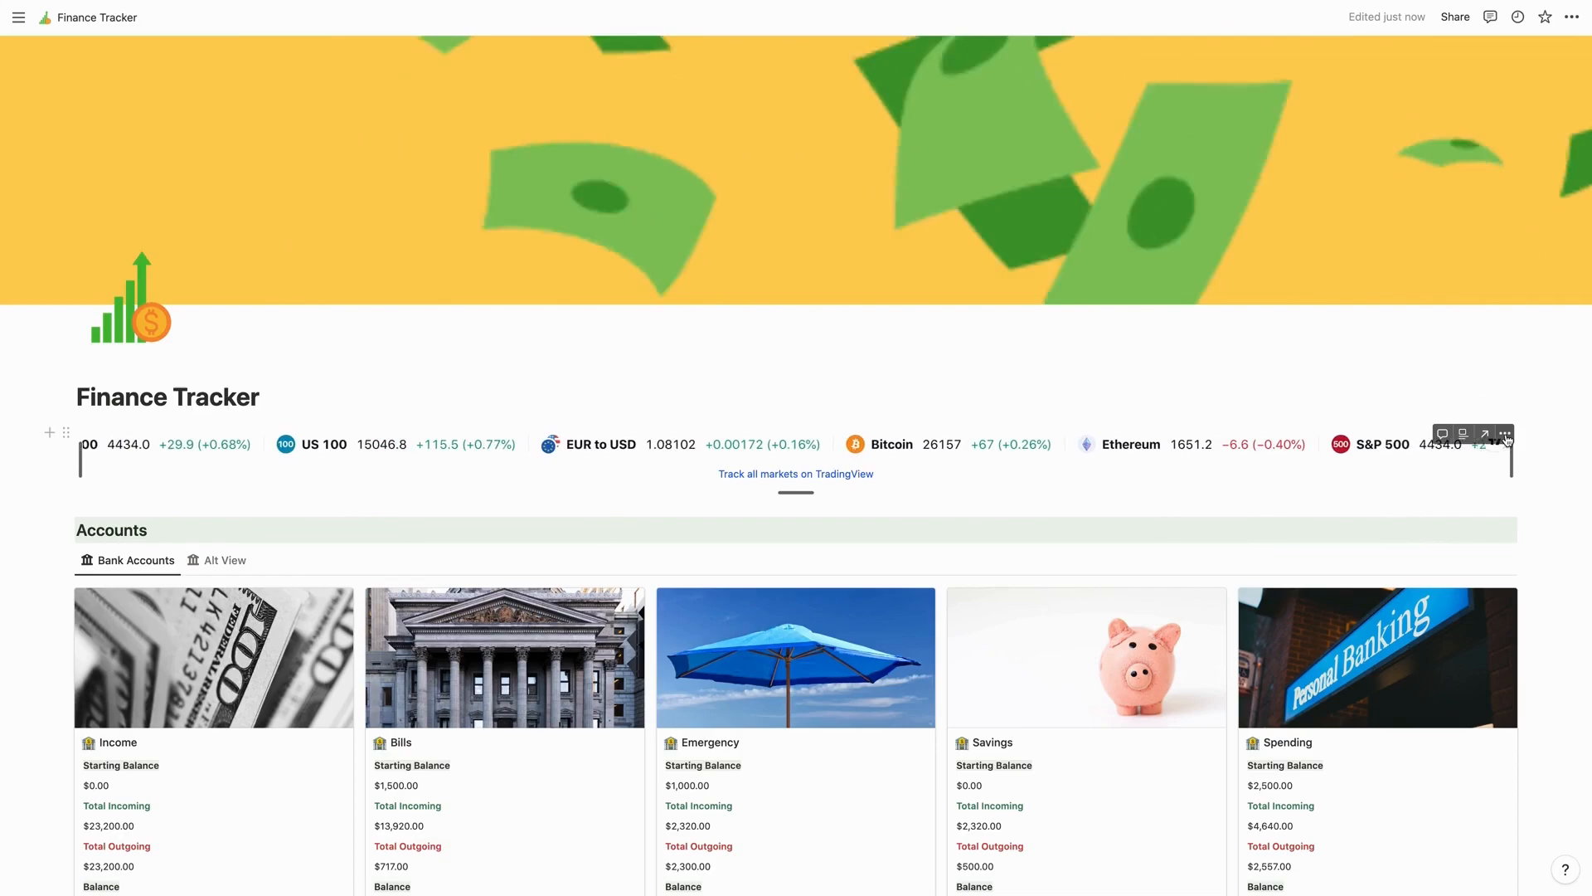
- Check which actions, such as replacing or deleting, are available for the market ticker embed
click(1506, 434)
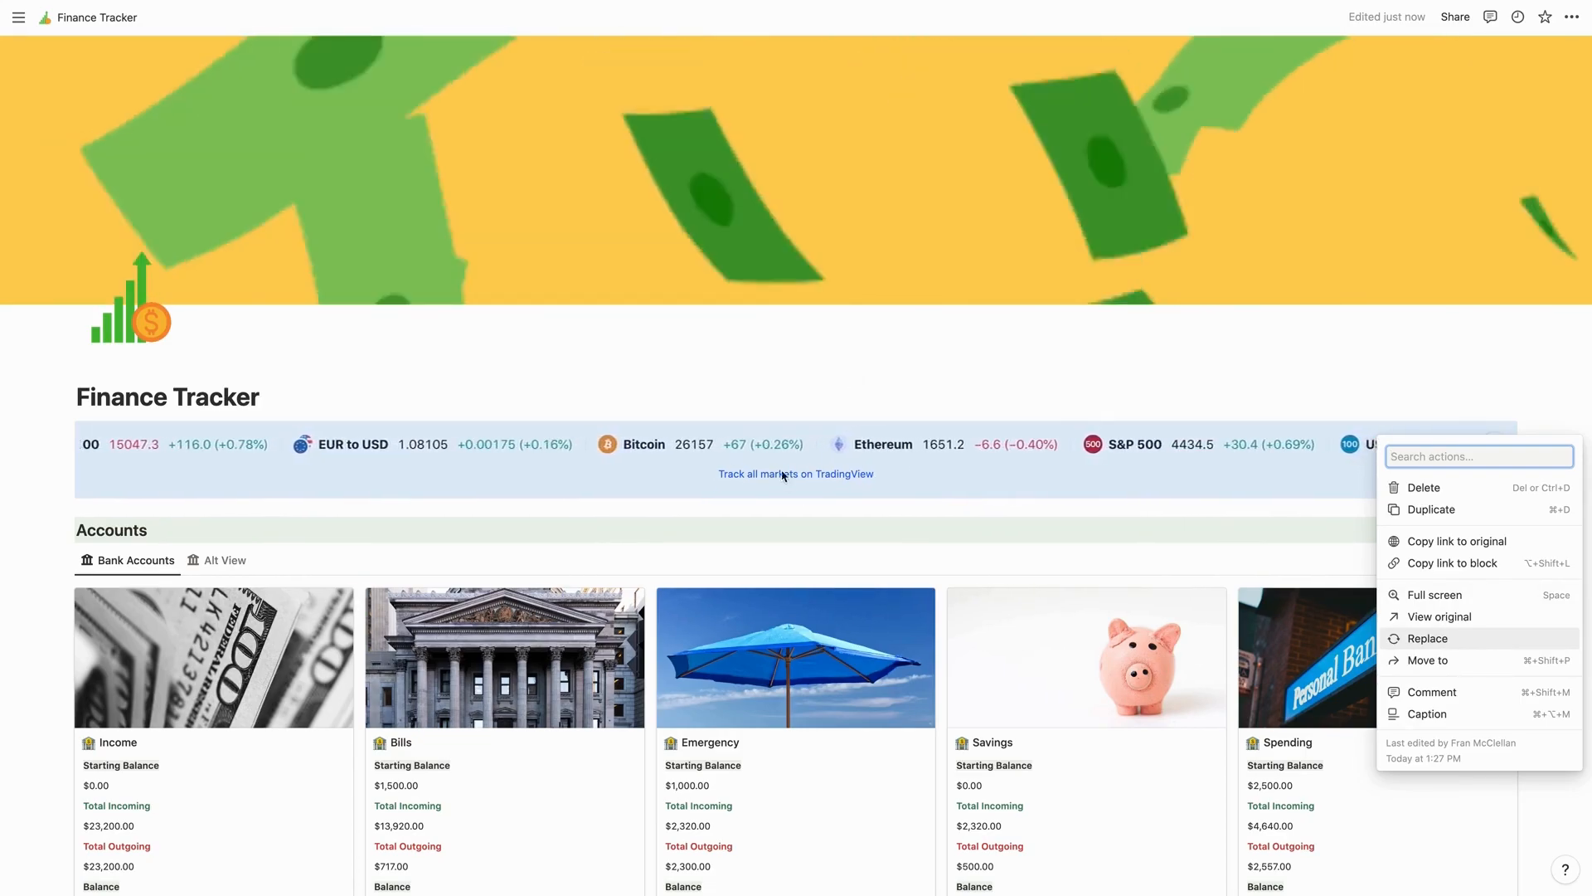
click(787, 376)
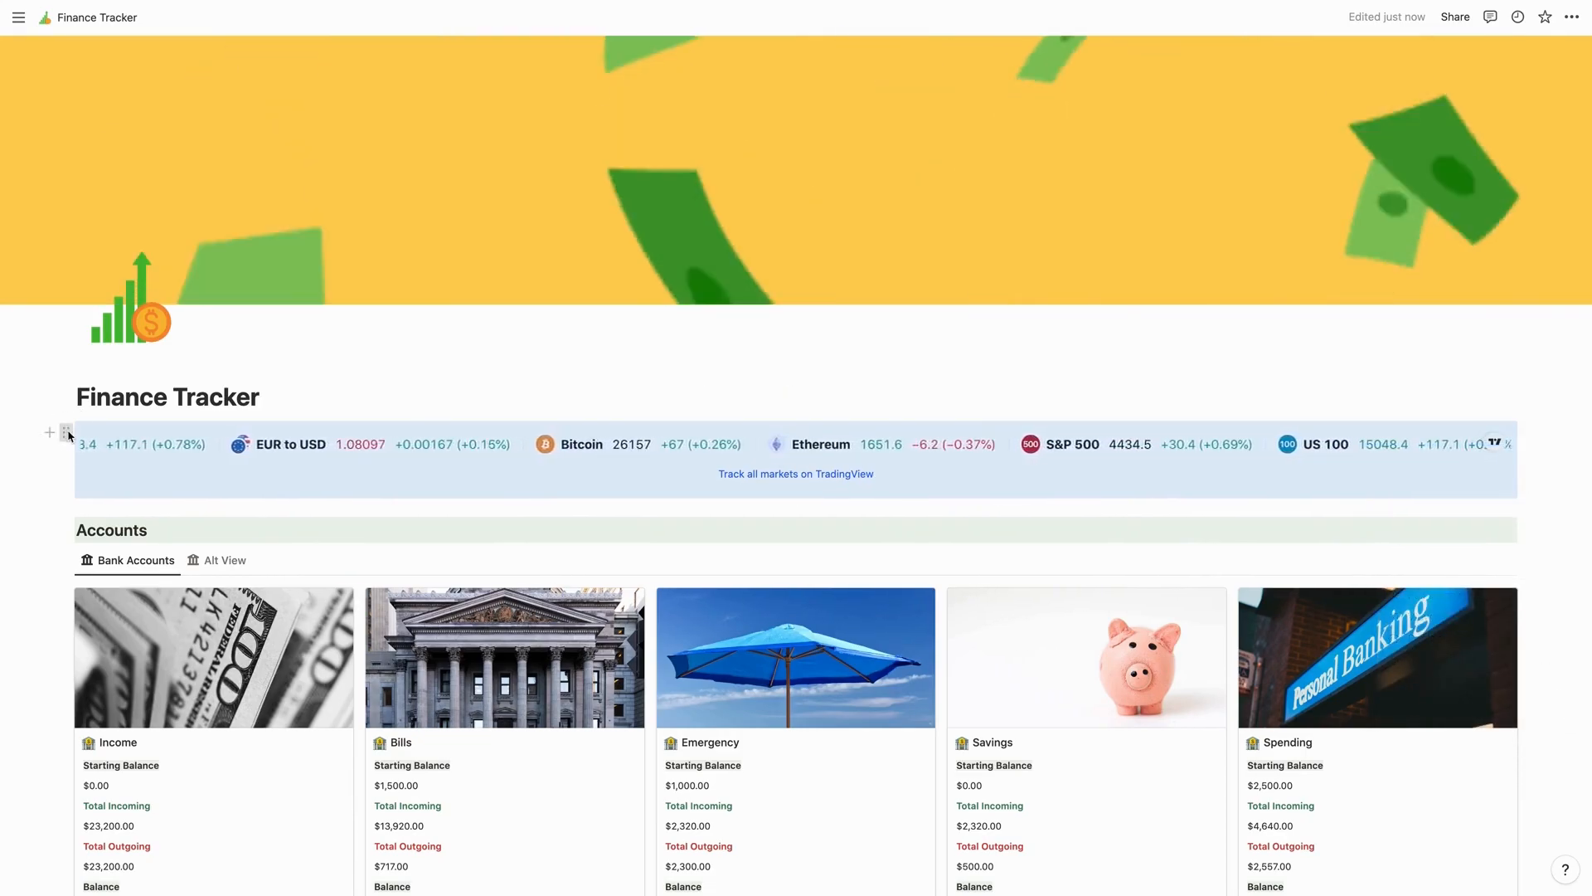
click(67, 430)
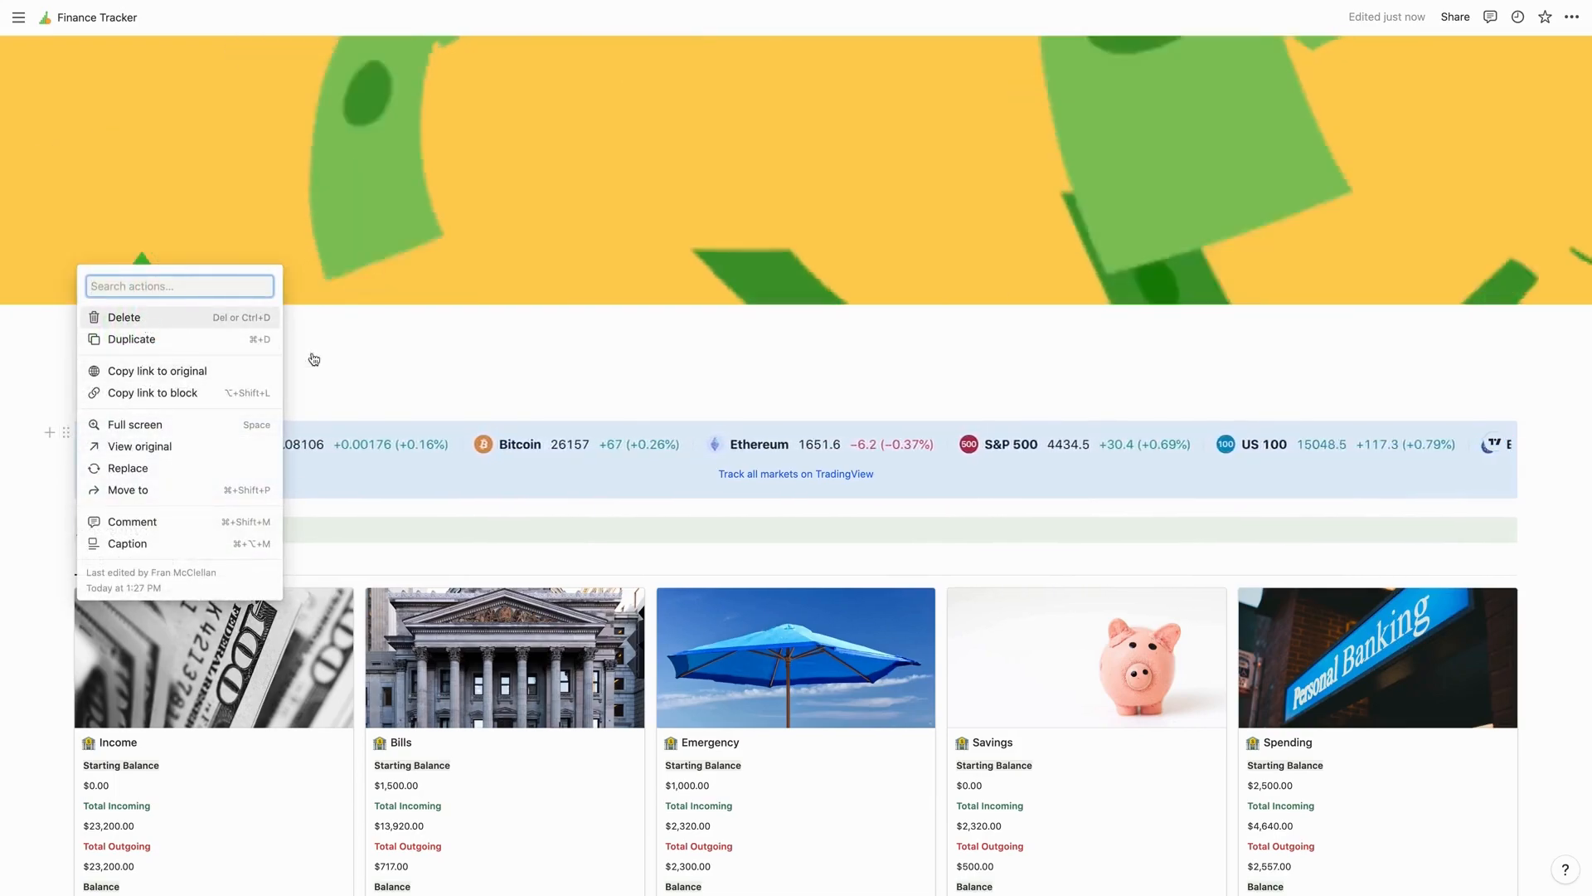
click(430, 355)
- View the Accounts database in Alt View, and return to the Bank Accounts view
scroll(32, 500, down, 2)
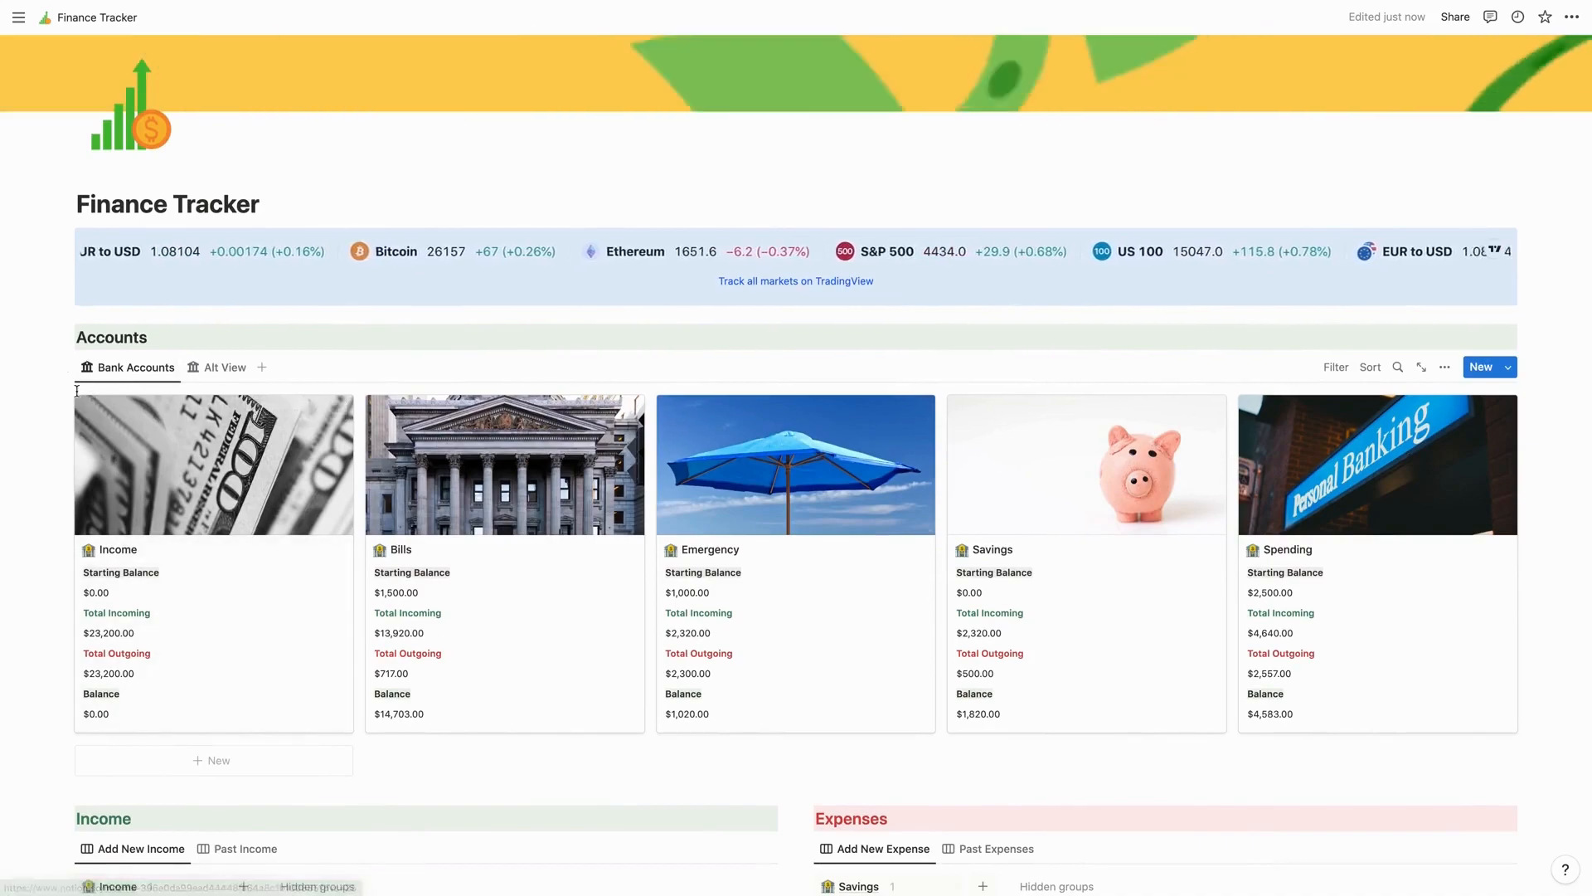
scroll(76, 391, down, 1)
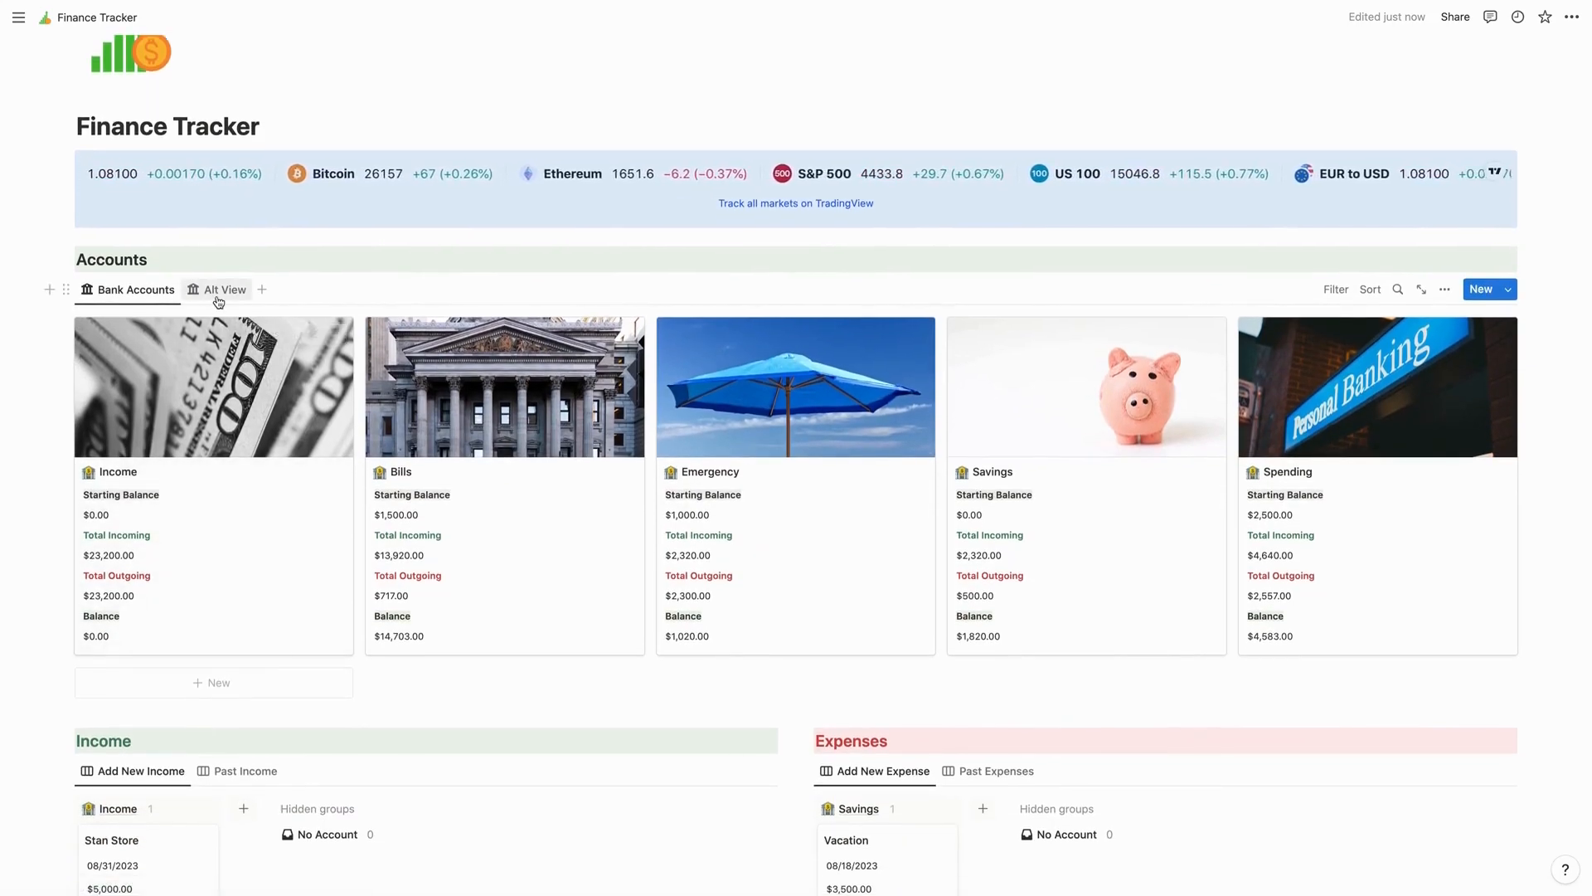
click(218, 290)
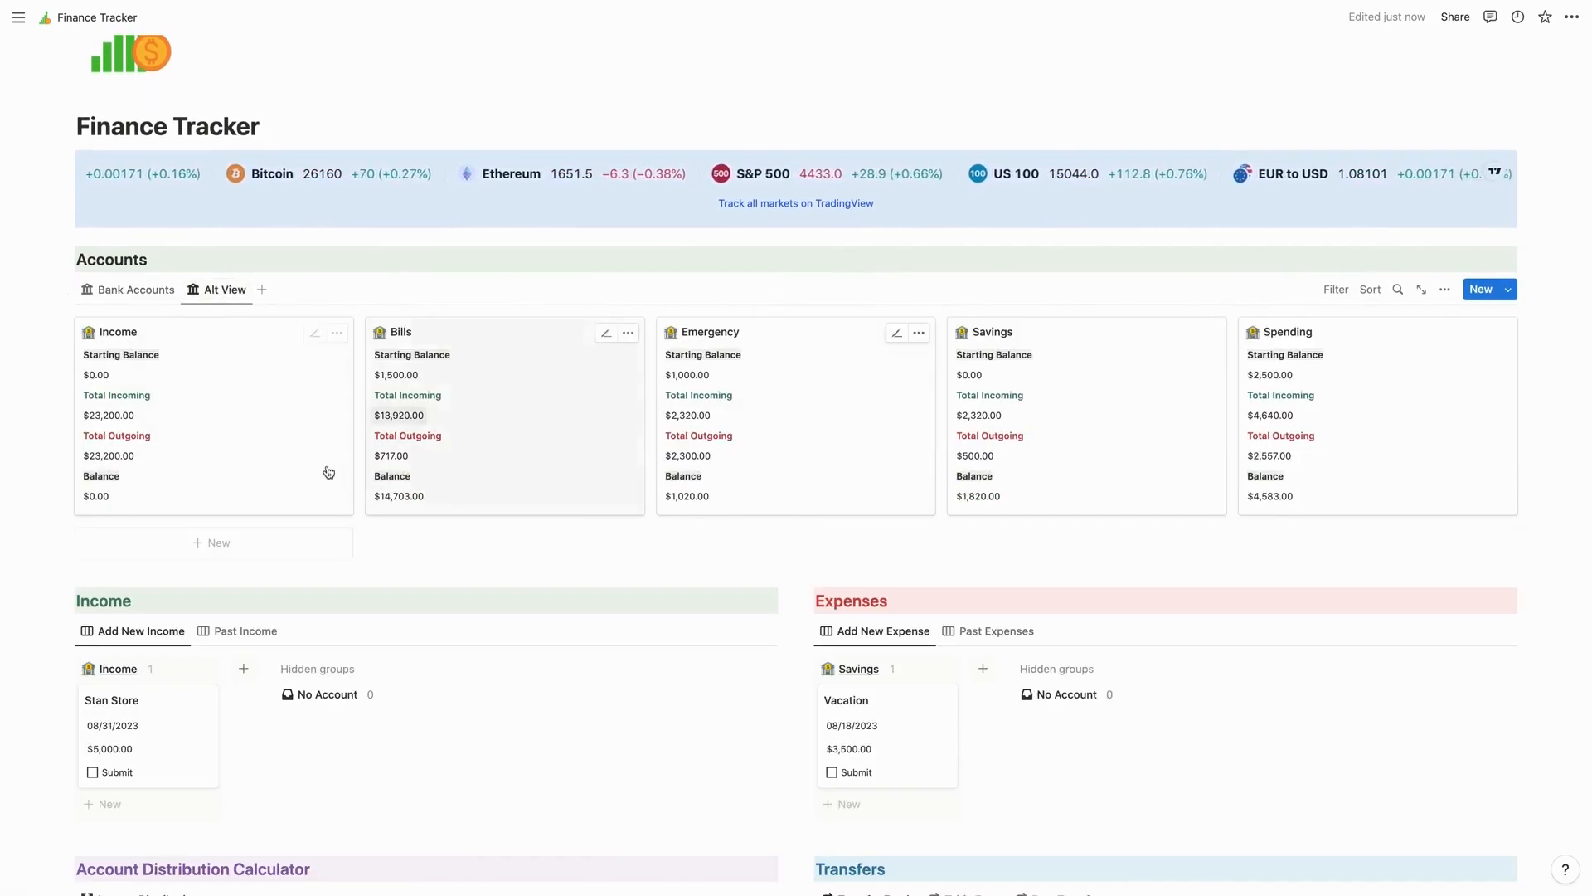
click(137, 290)
- Mark the Stan Store income entry as submitted in the Income section
scroll(216, 497, down, 2)
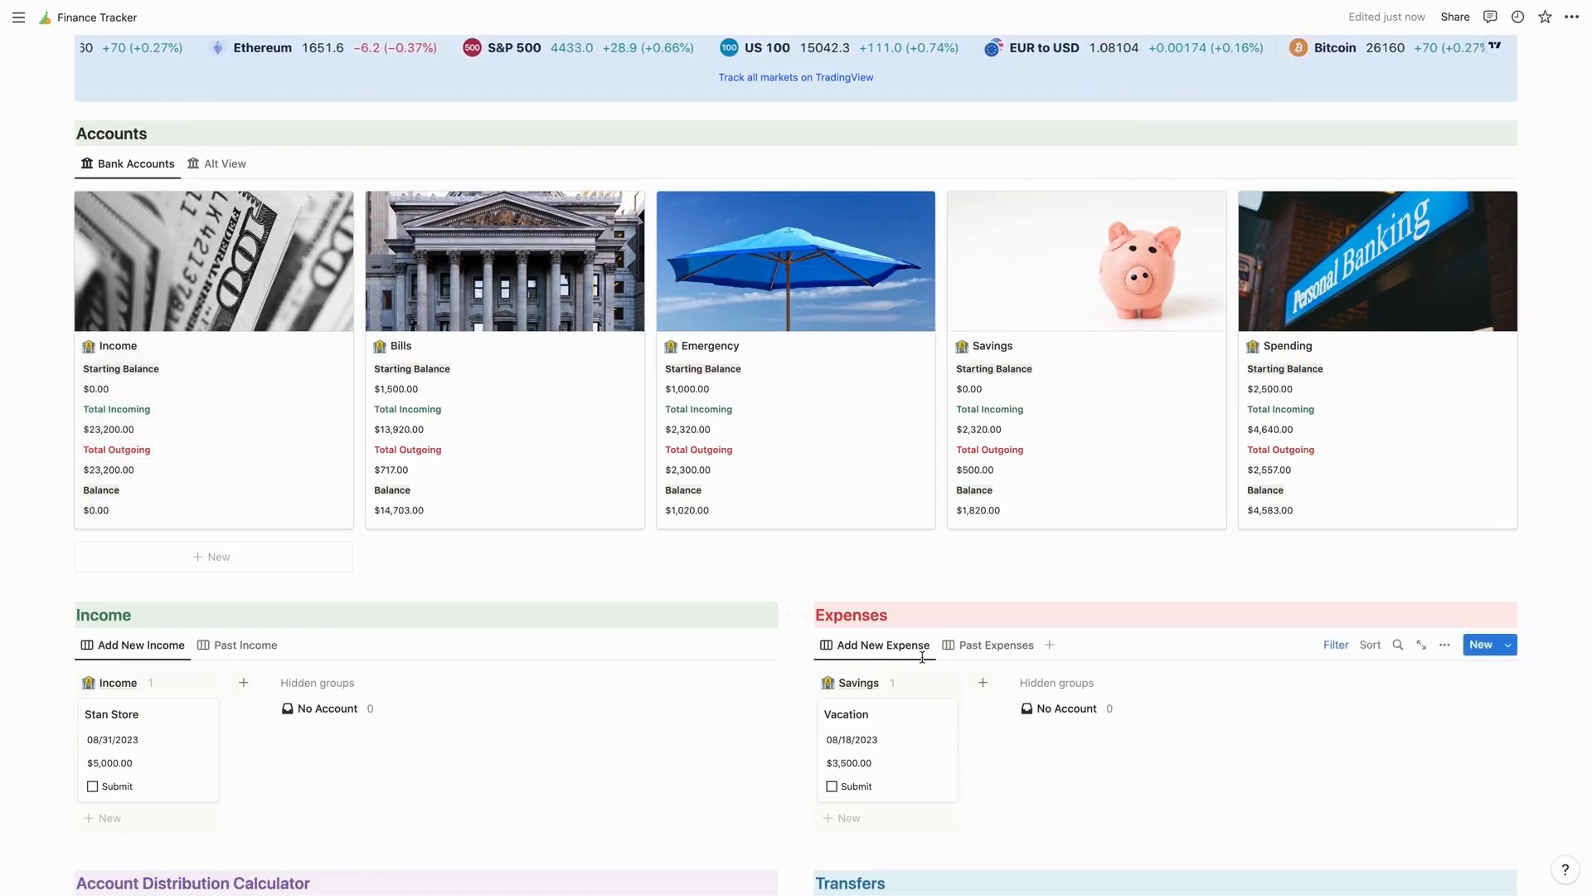
scroll(426, 528, down, 3)
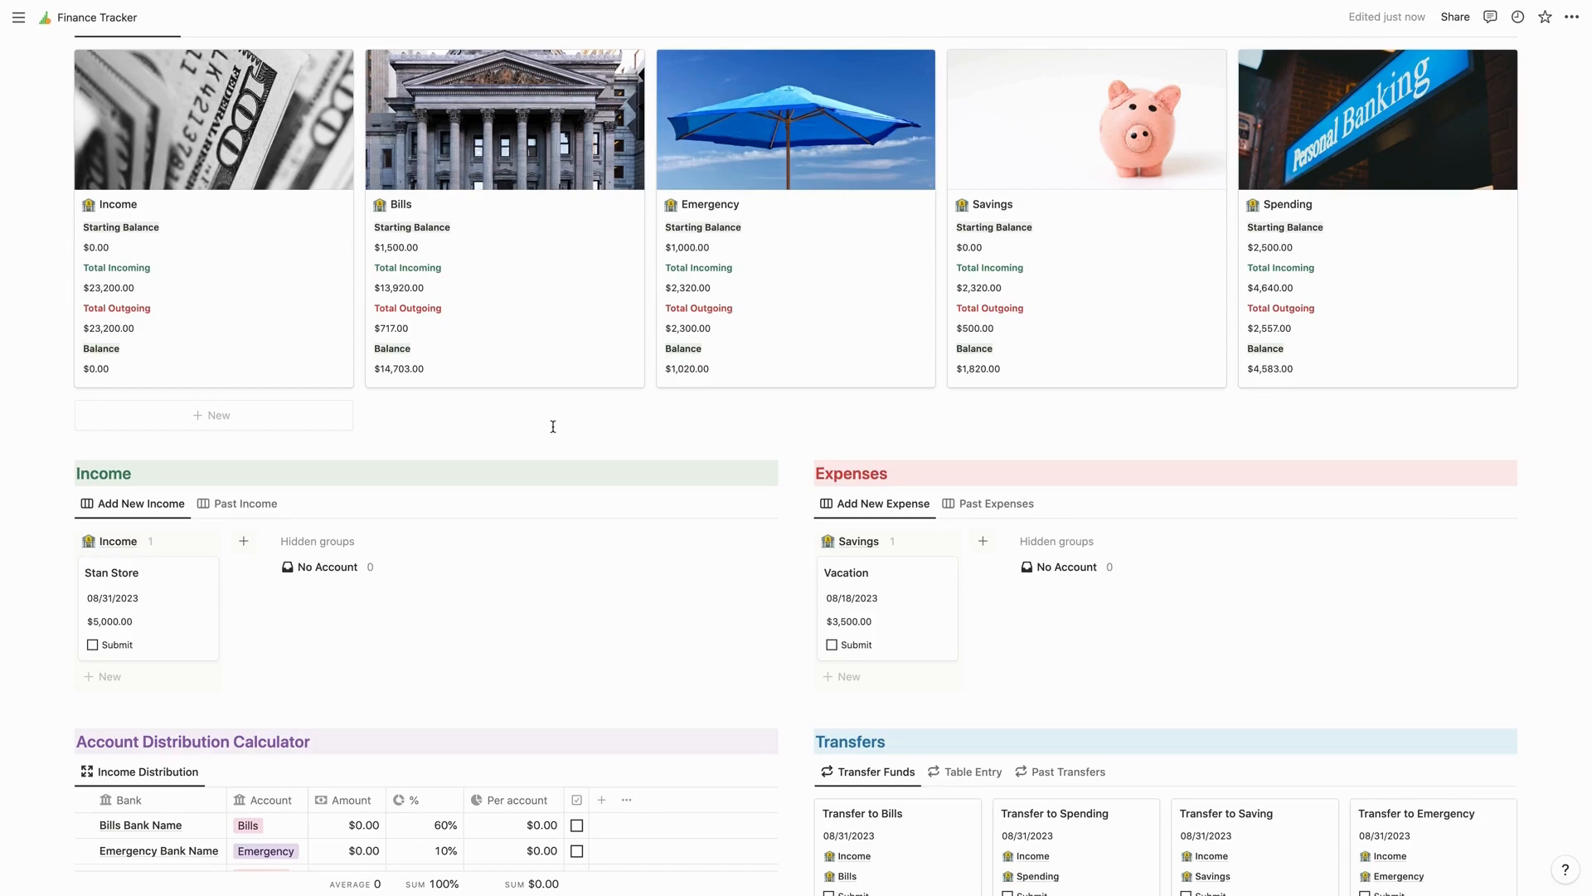
scroll(553, 427, up, 2)
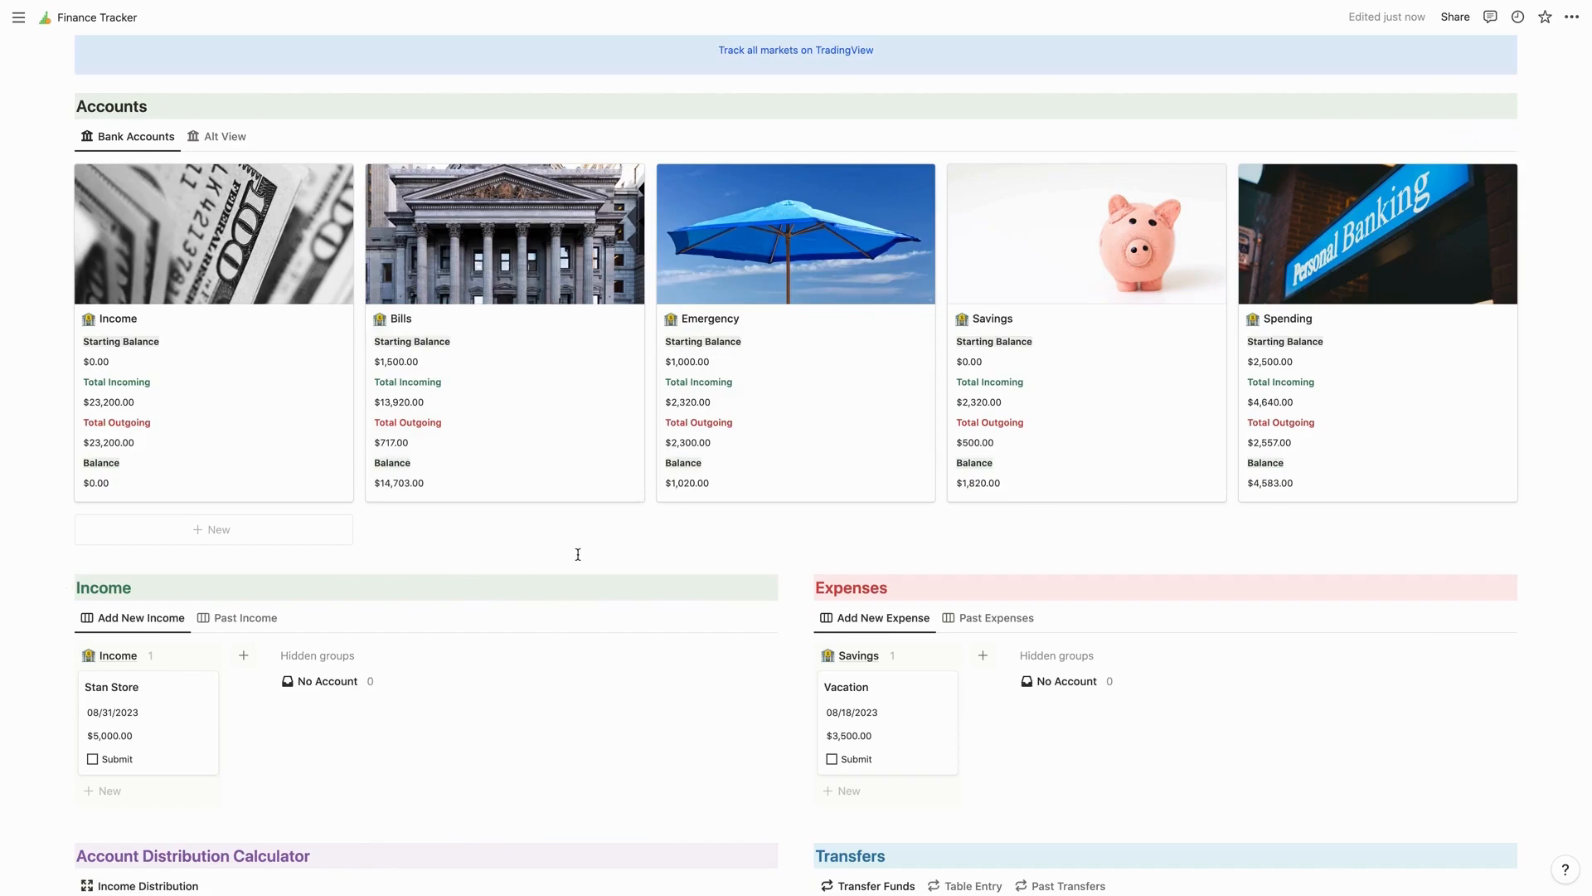
scroll(577, 556, down, 3)
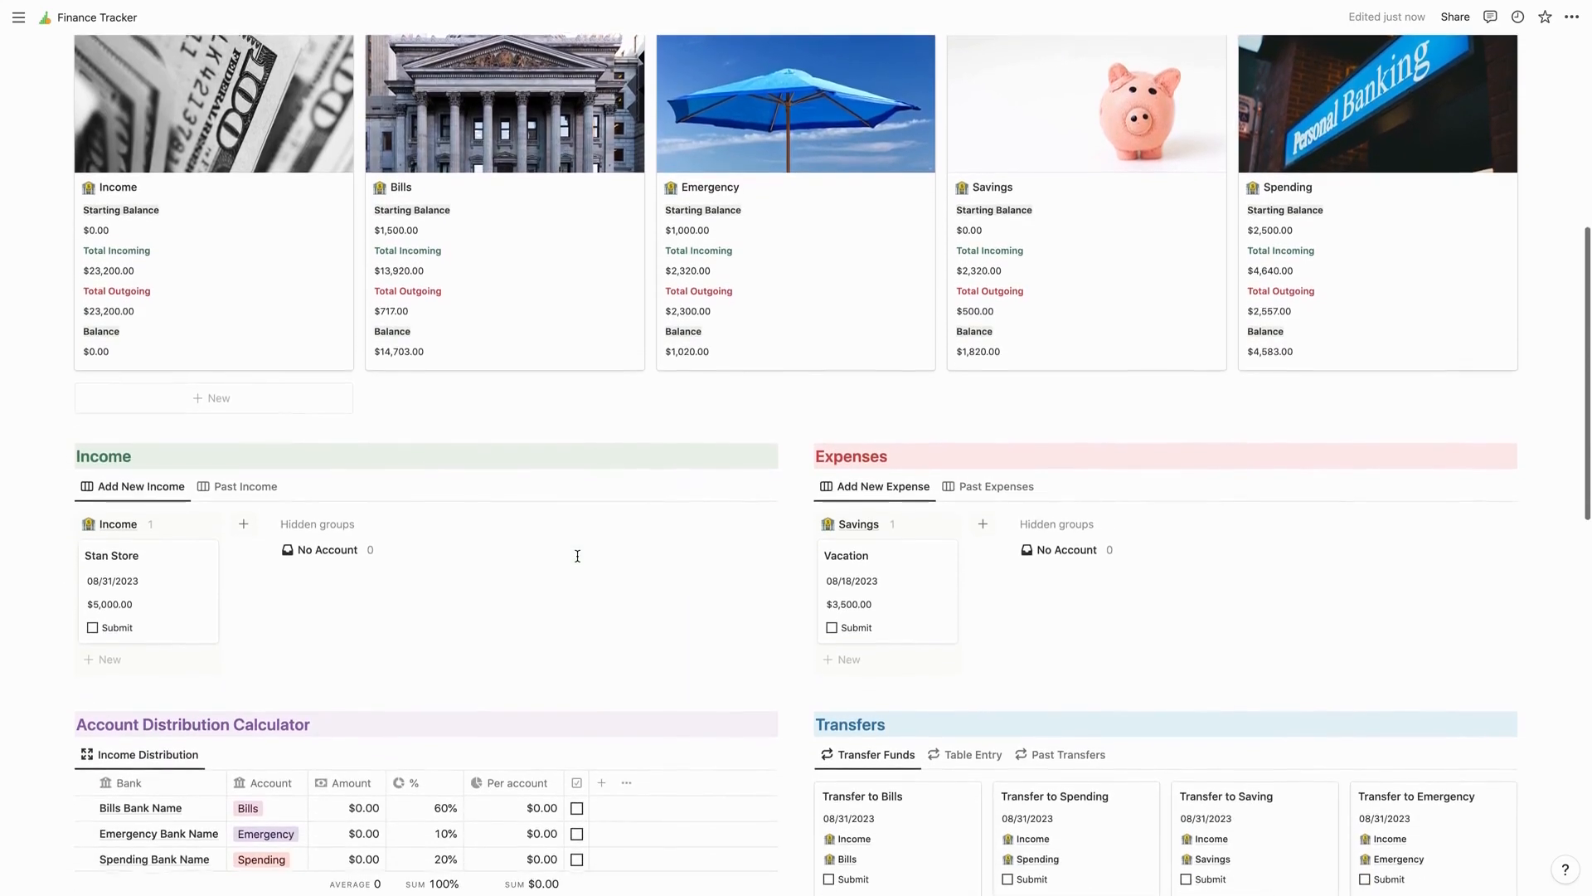
scroll(157, 446, down, 3)
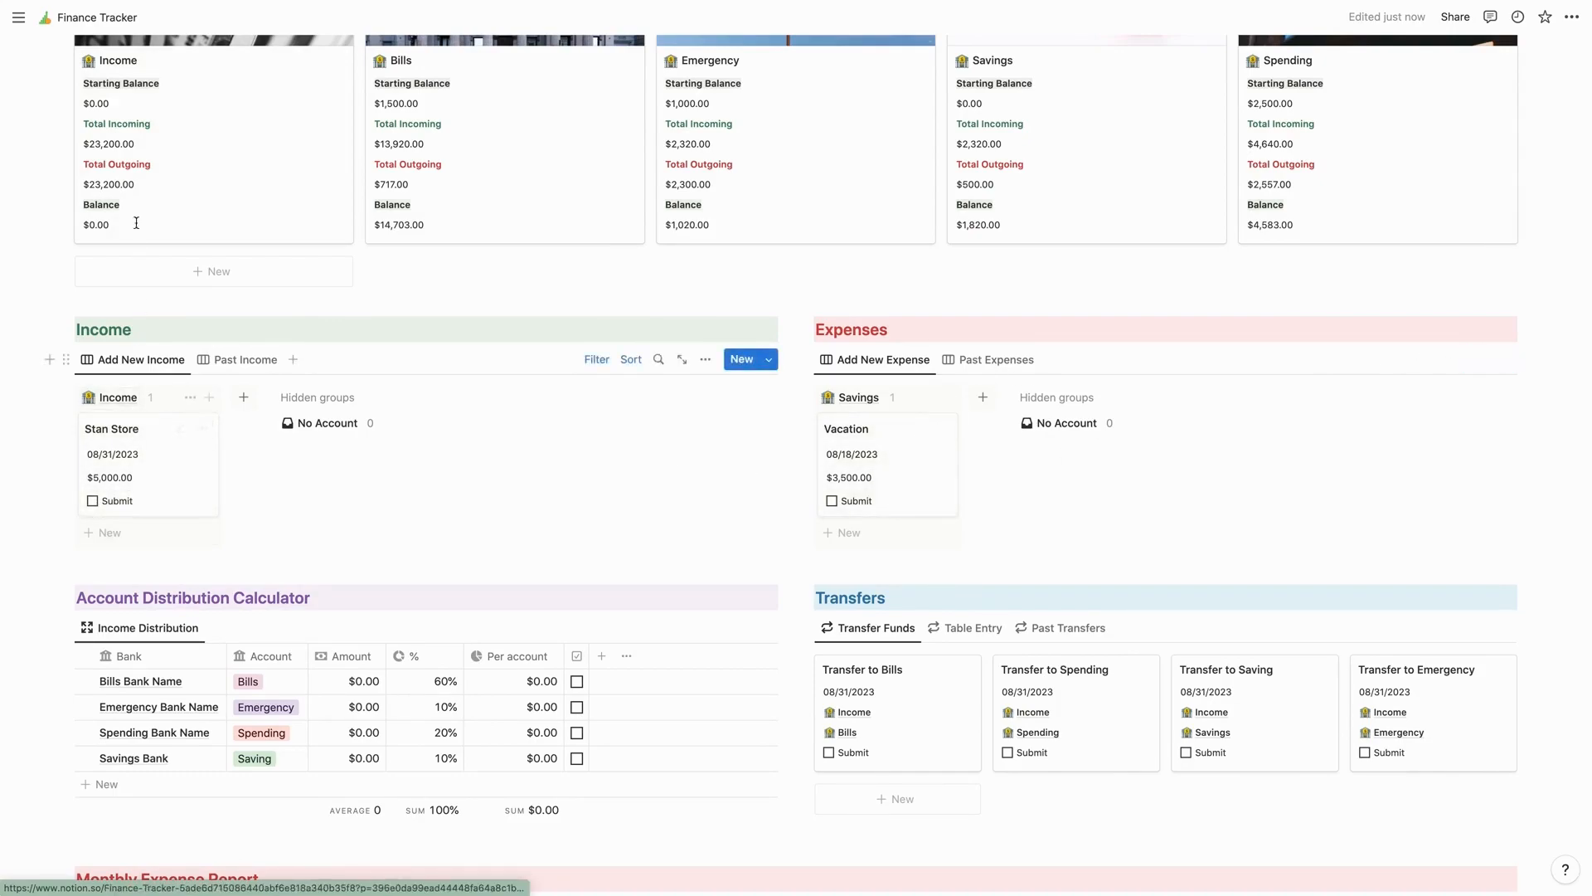
scroll(137, 199, up, 1)
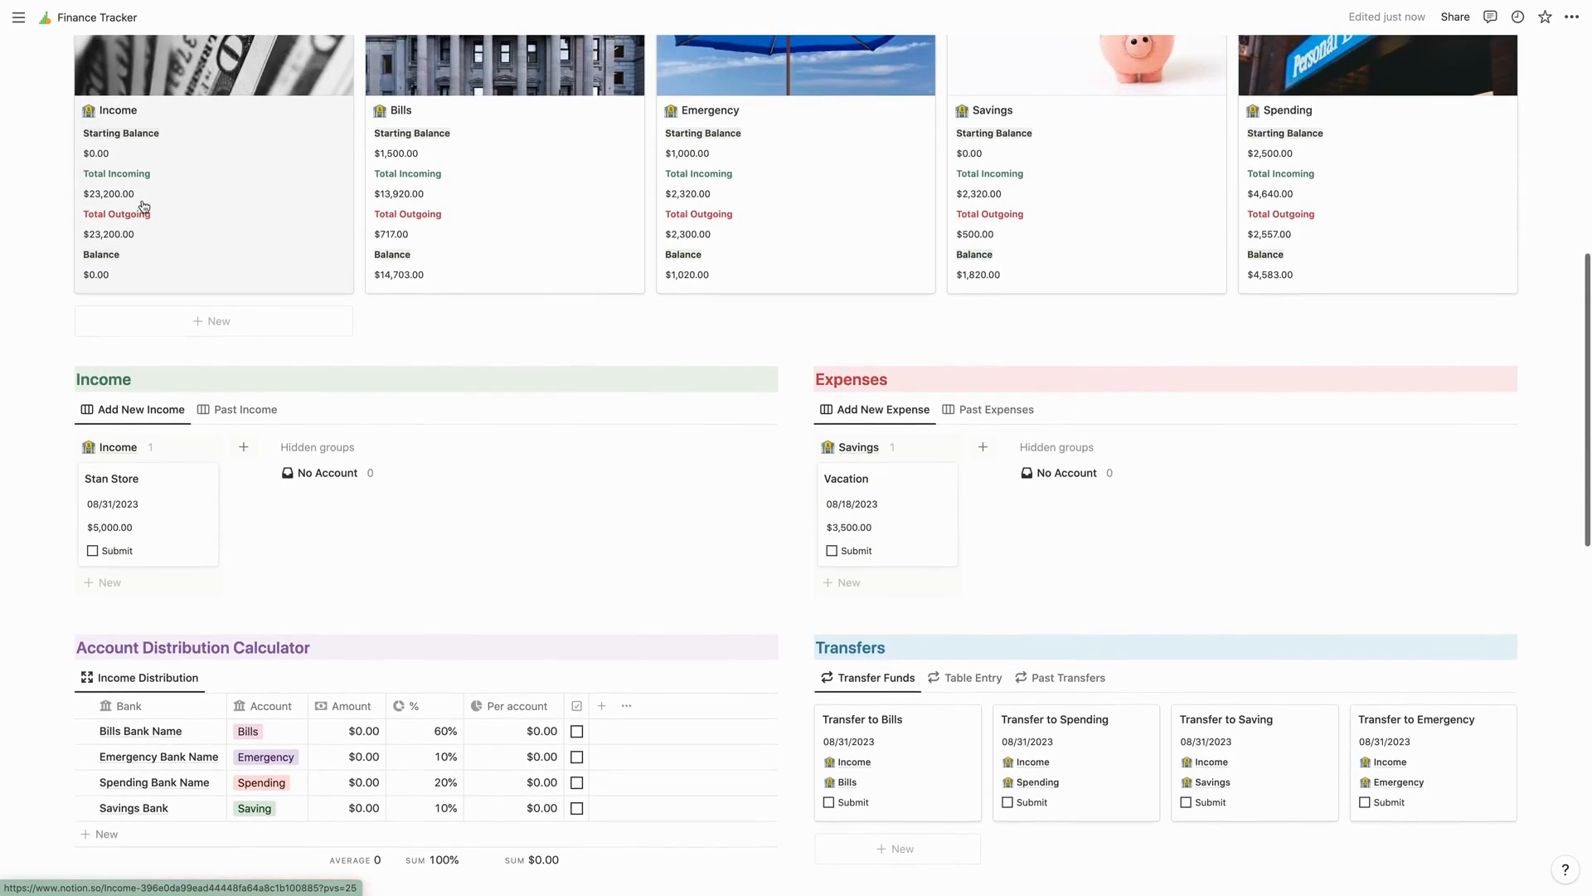
click(93, 552)
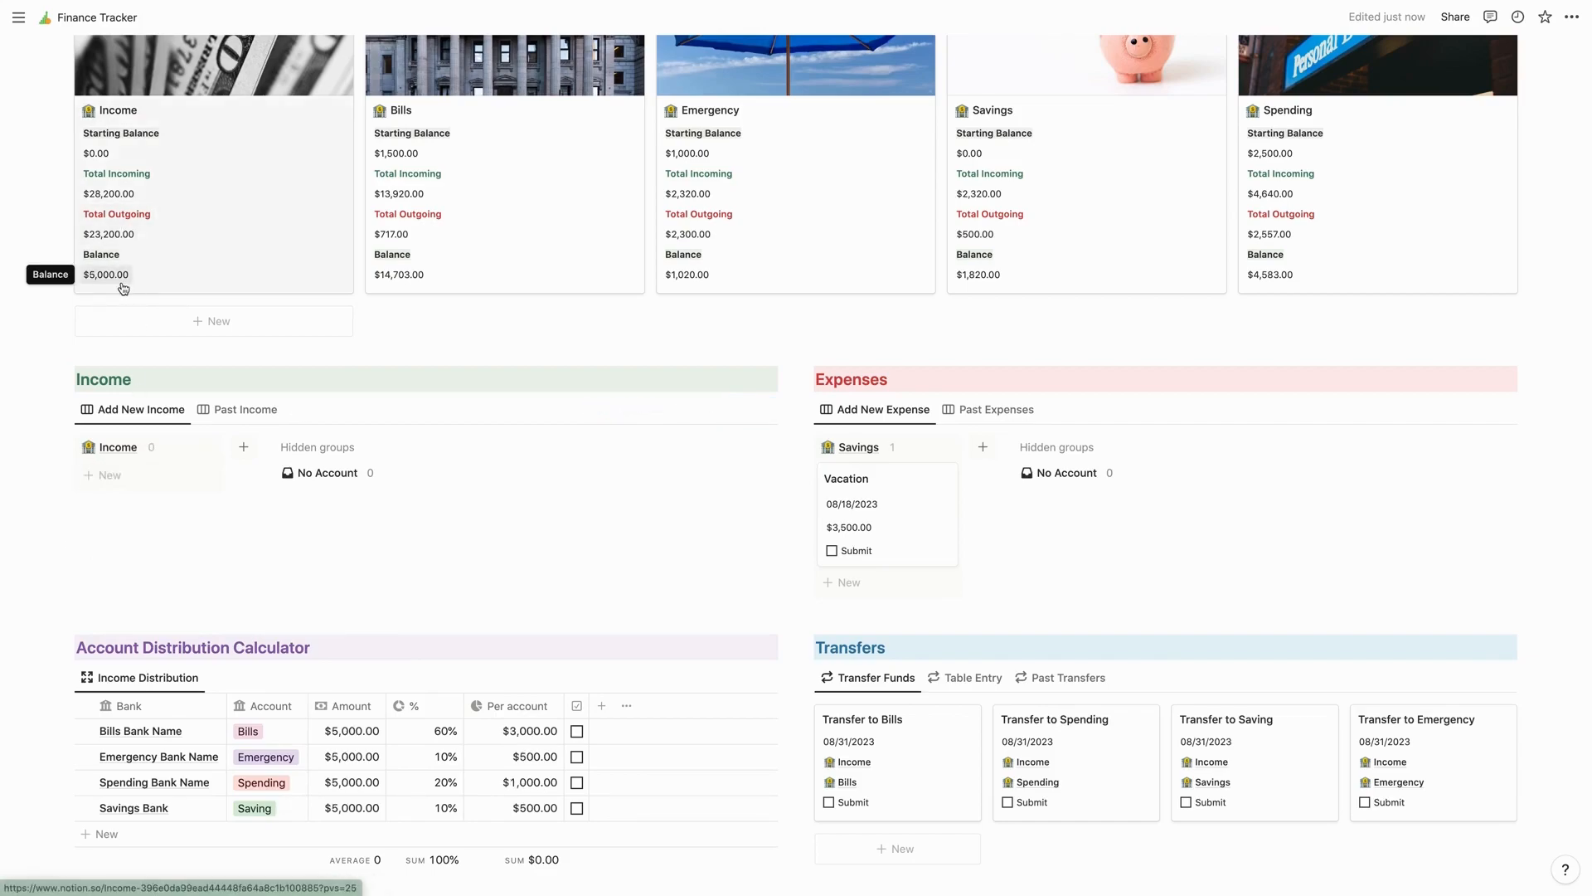
- Mark the Vacation expense as submitted in the Savings group of the Expenses section
scroll(478, 266, down, 1)
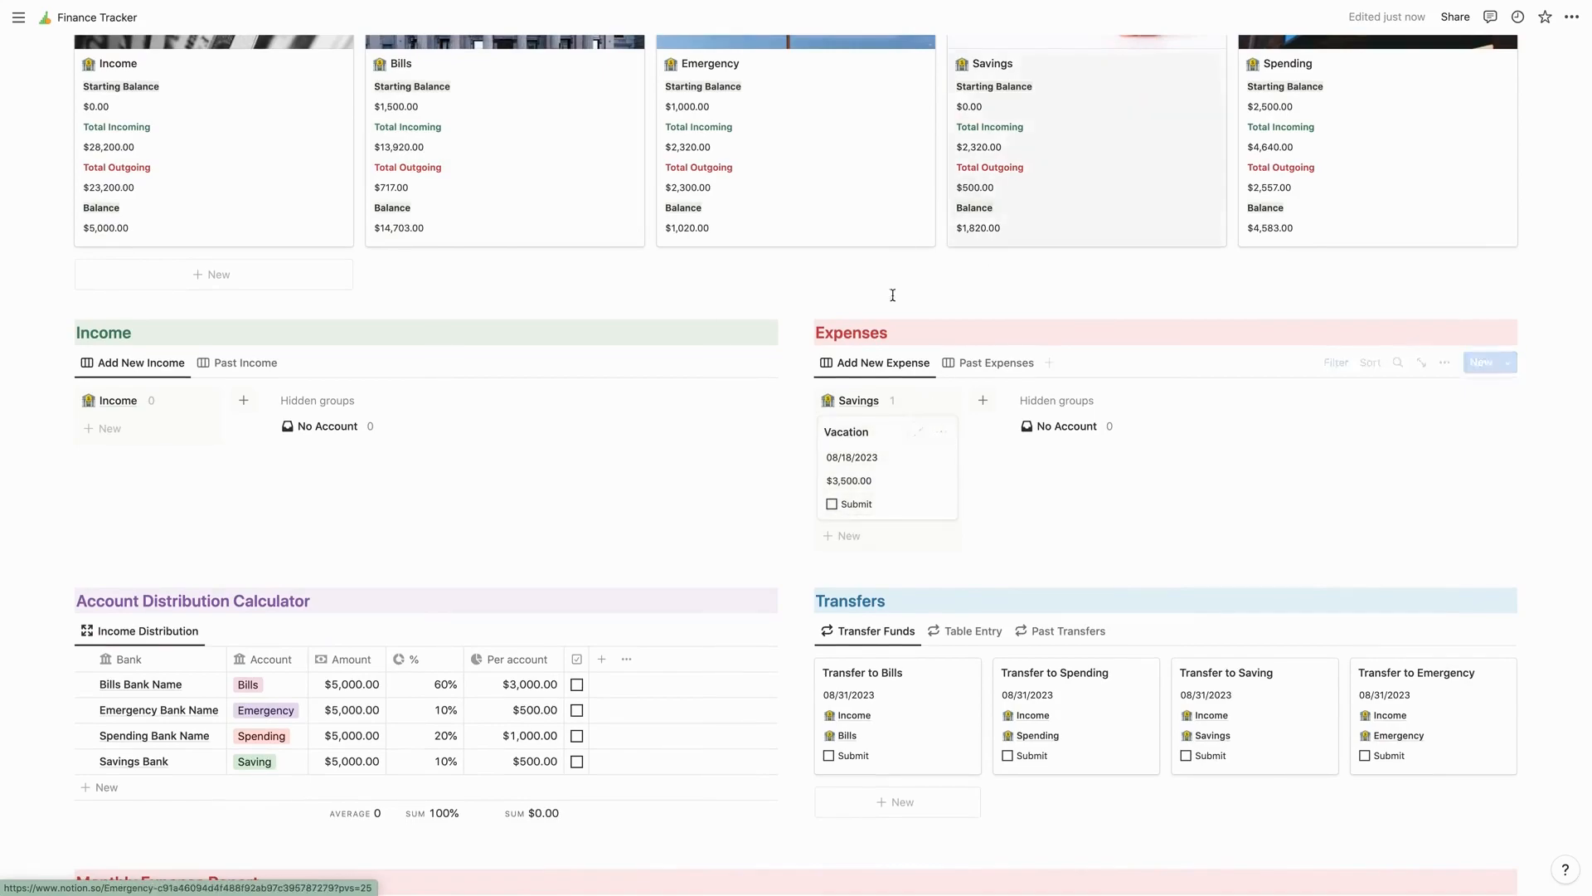
click(832, 504)
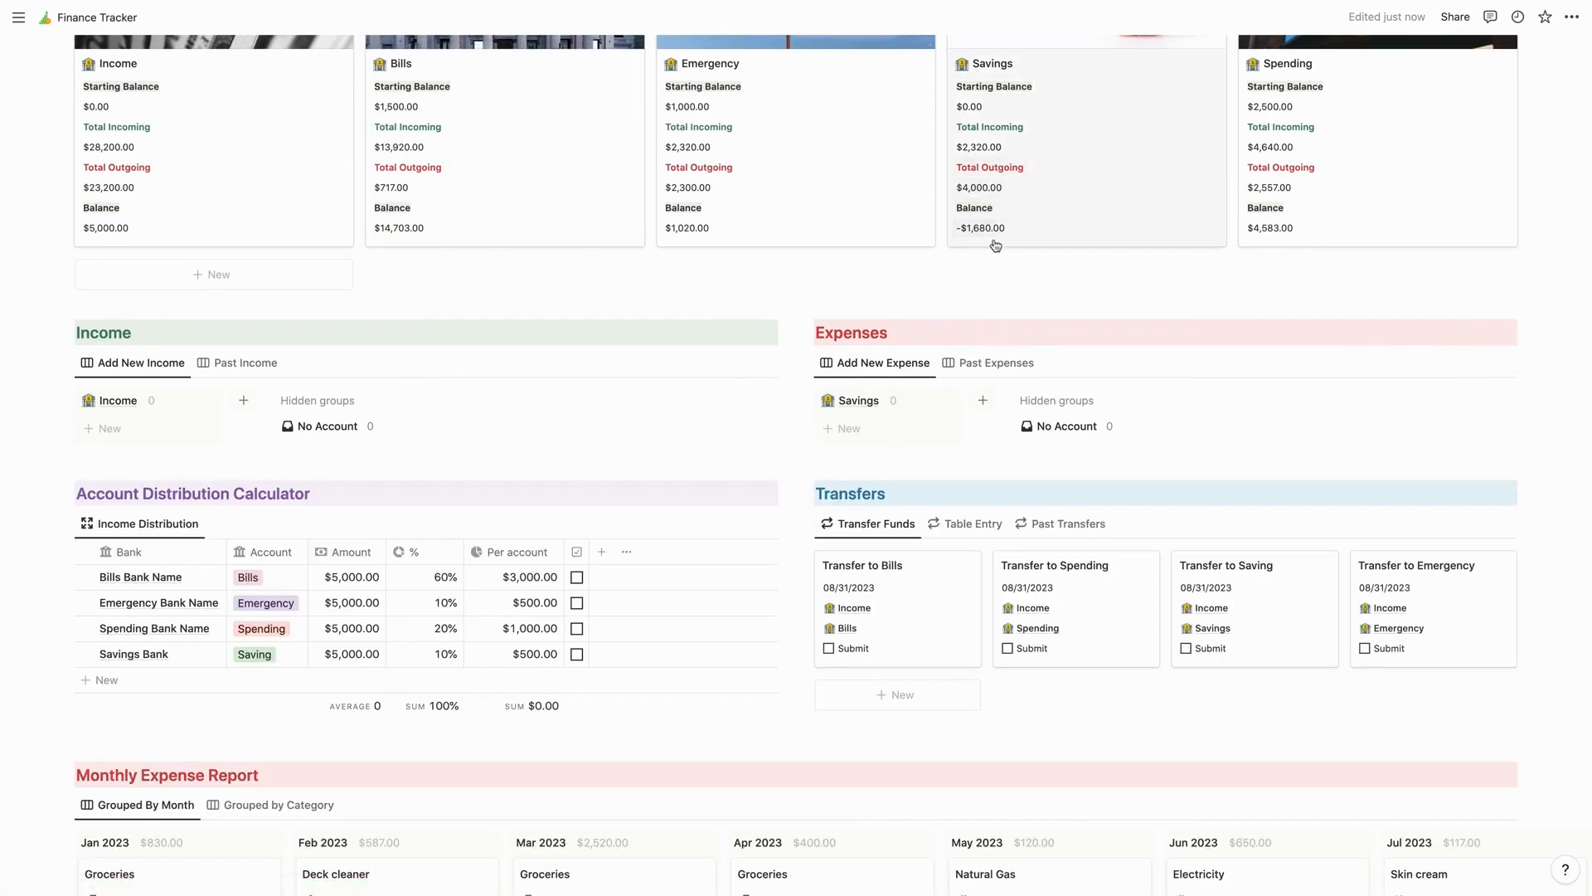
- Clear the Vacation entry's Submit checkbox in Past Expenses and return to the Add New Expense view
click(983, 365)
scroll(866, 531, down, 2)
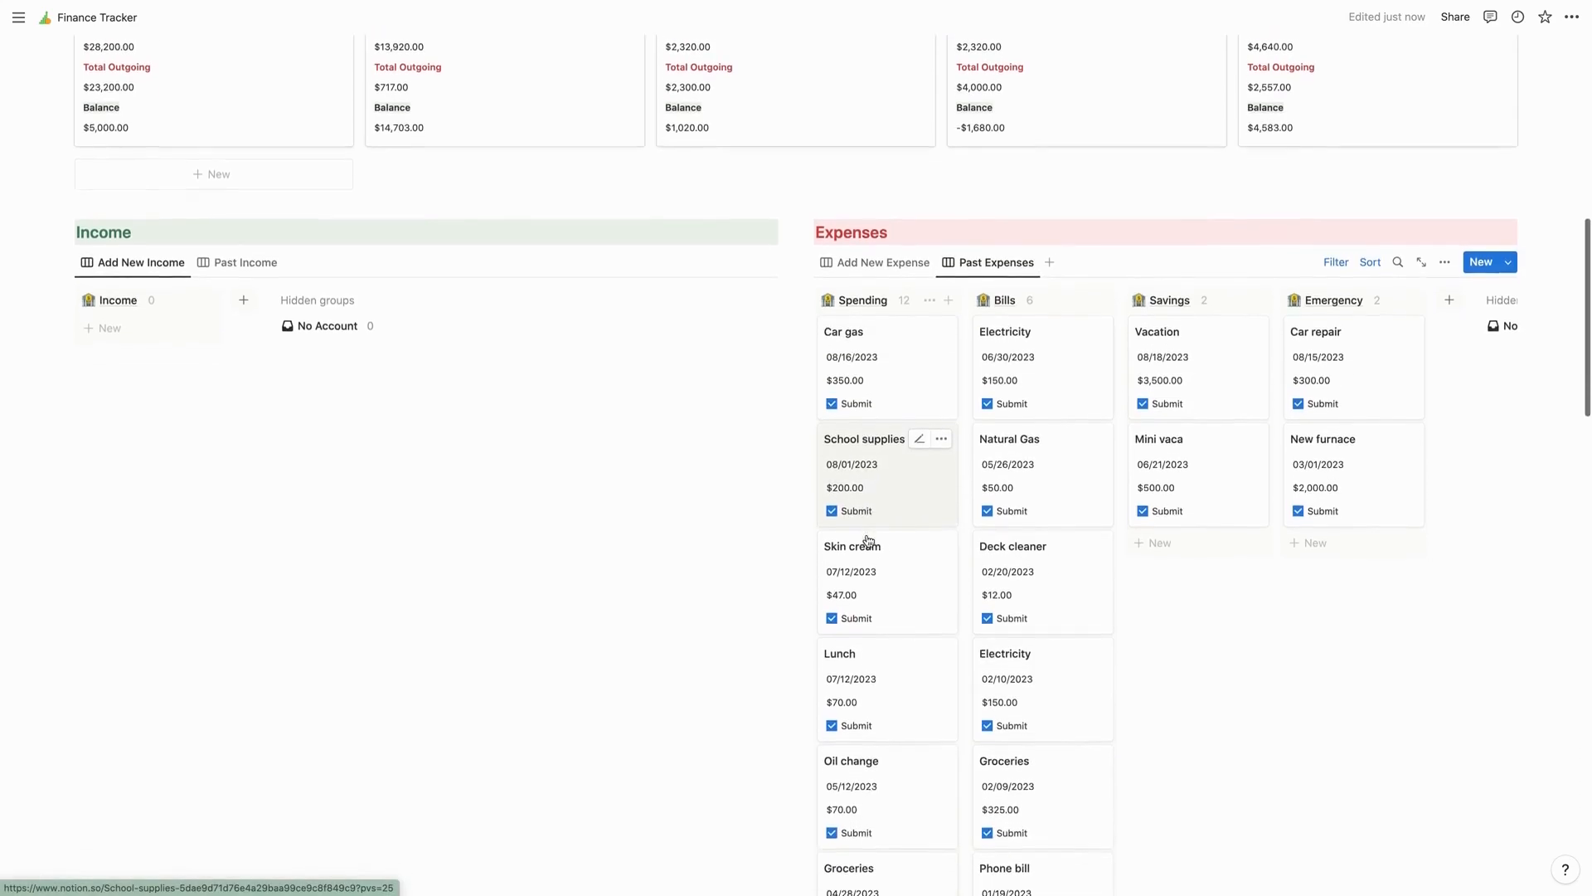
scroll(868, 540, down, 1)
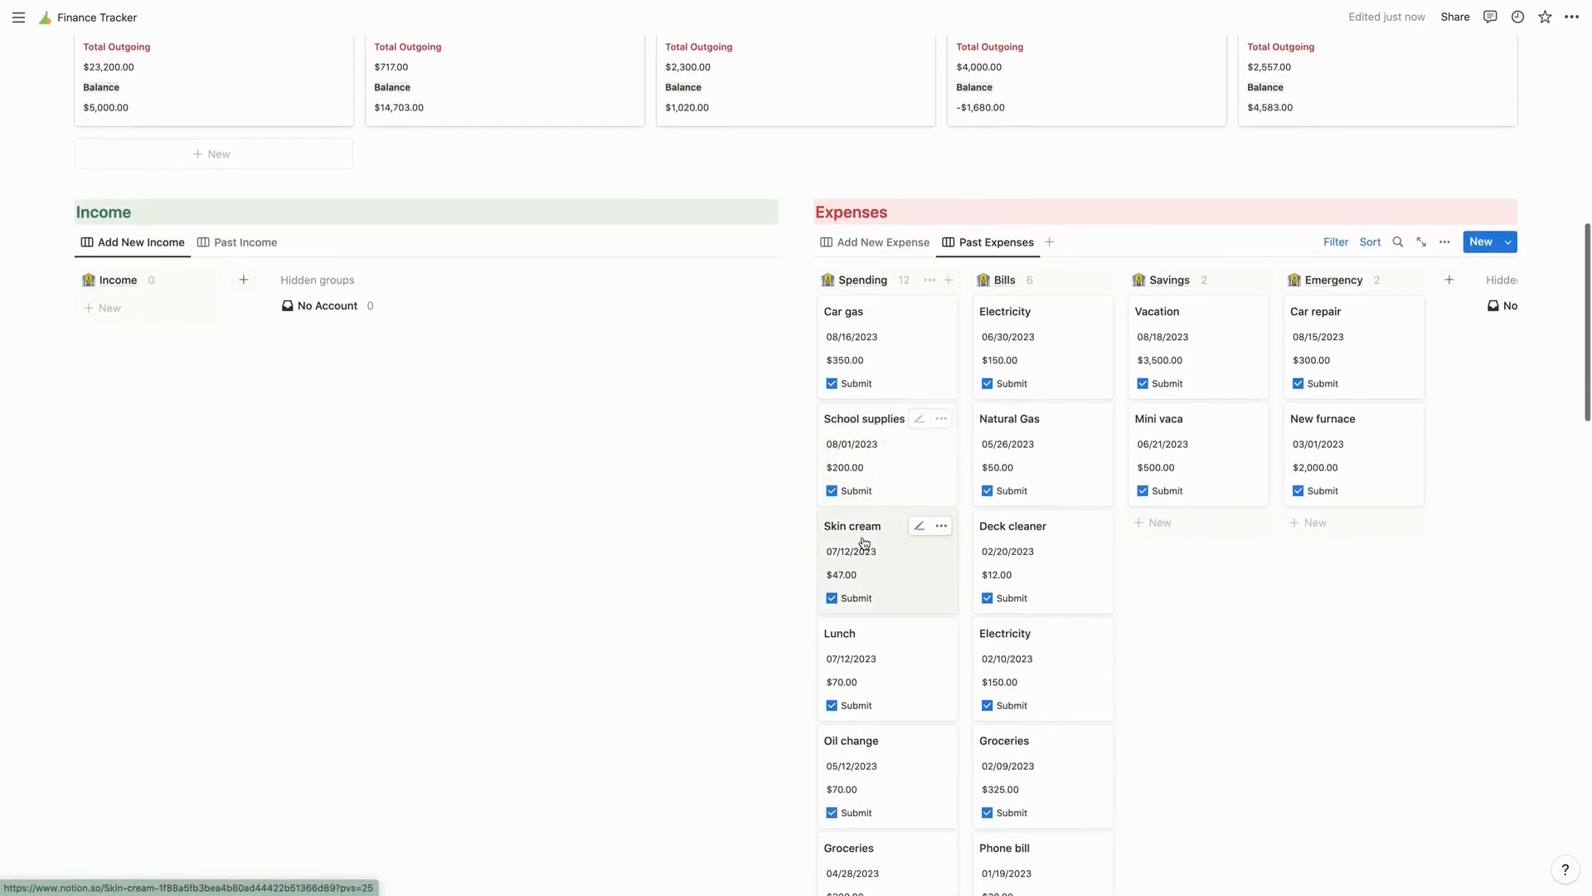
click(1141, 384)
click(879, 242)
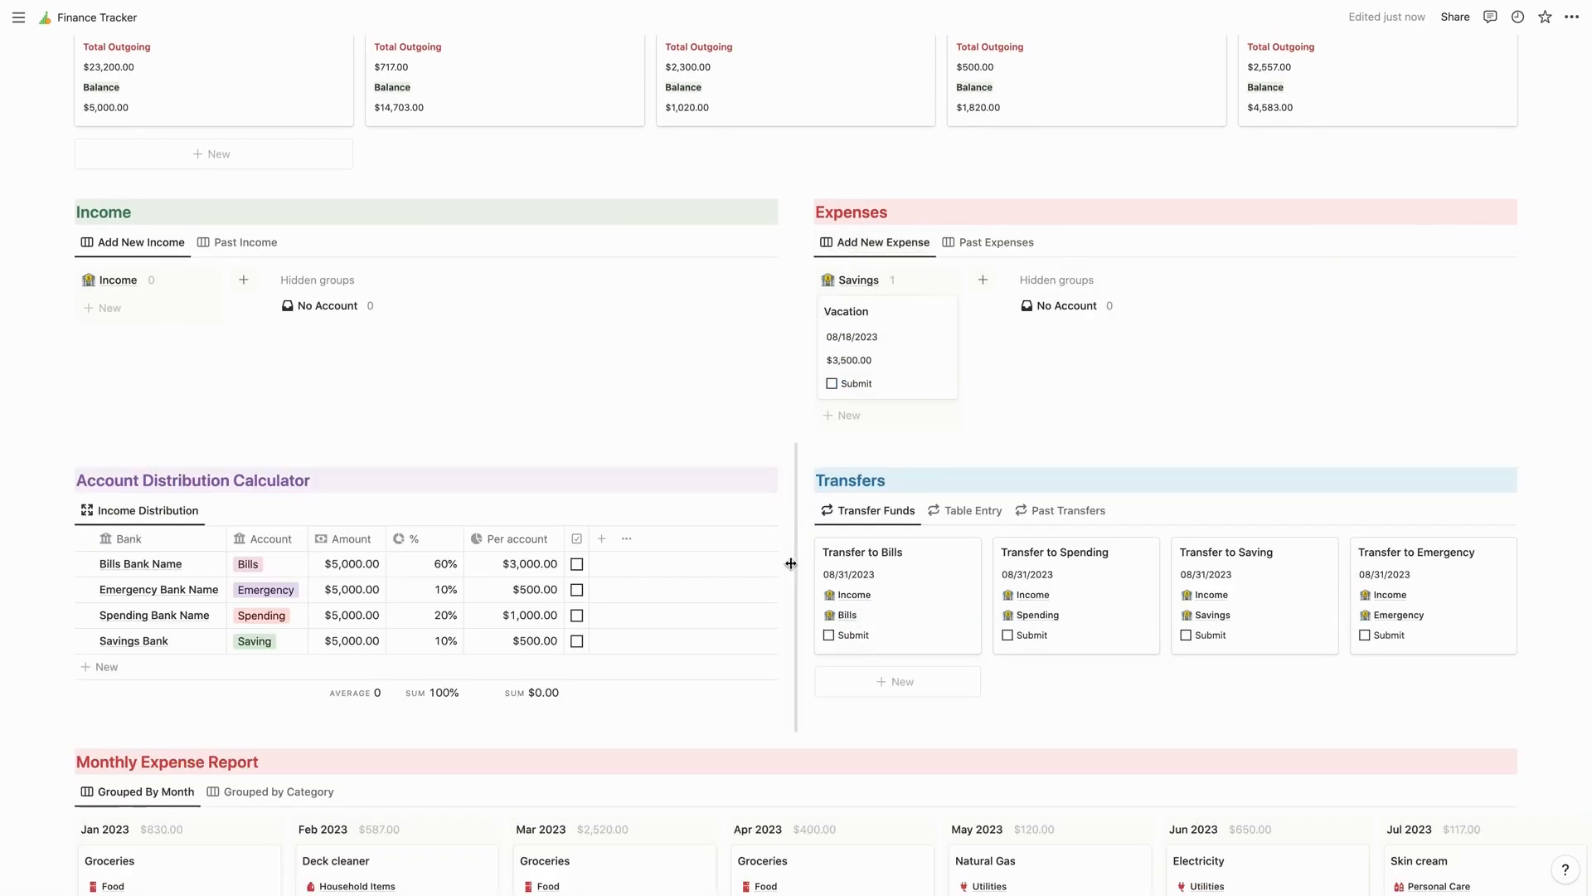
- Compare the account balances in the Accounts section with the amounts and percentages in the Account Distribution Calculator
scroll(591, 452, down, 3)
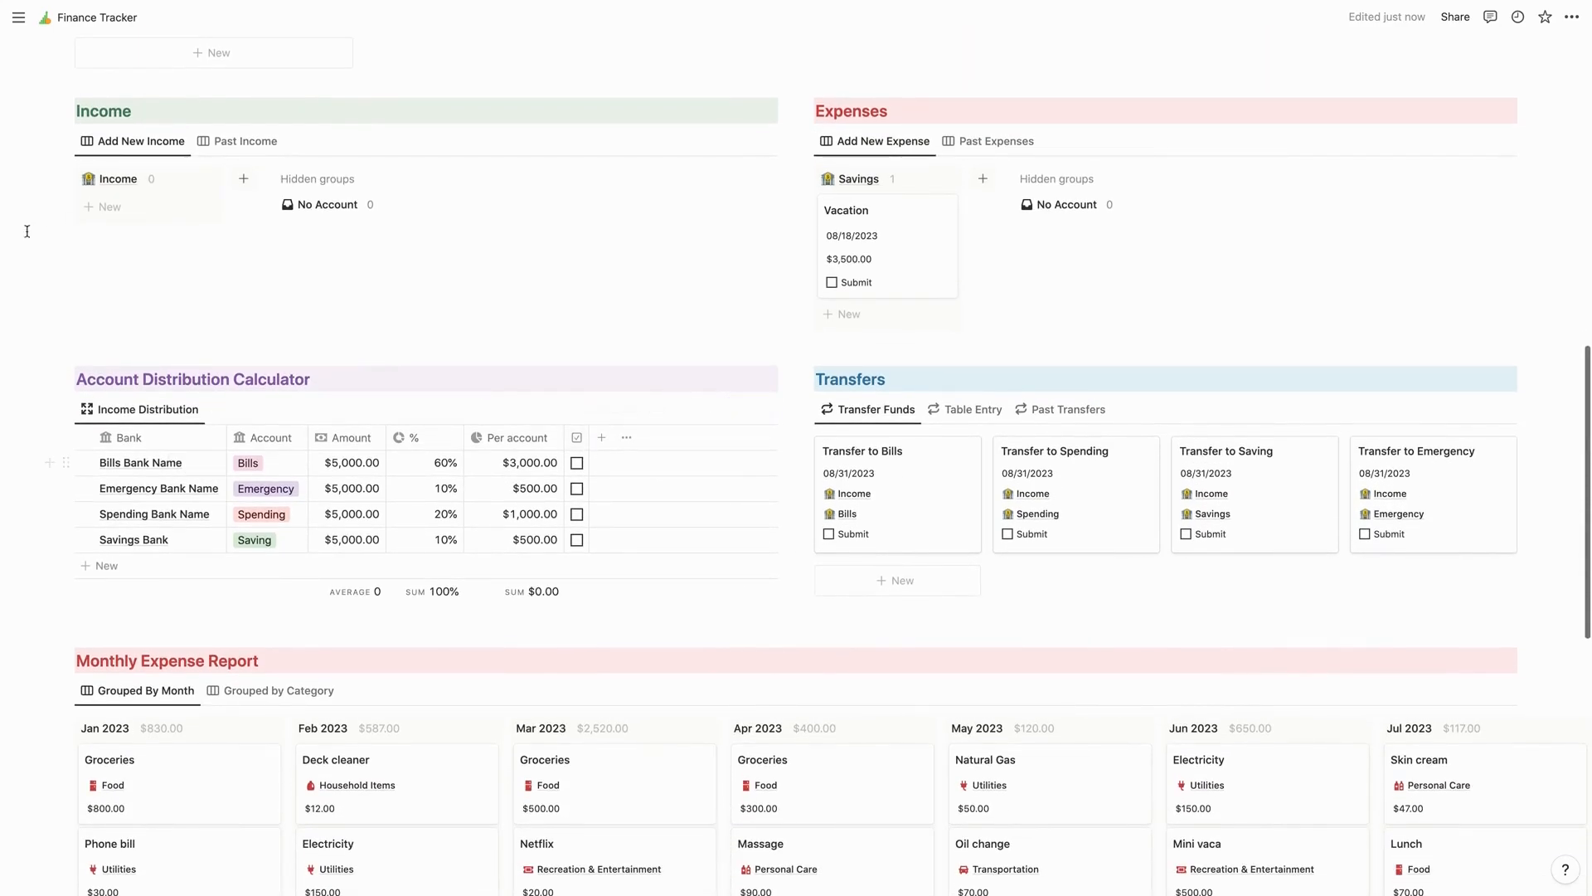
scroll(193, 255, down, 2)
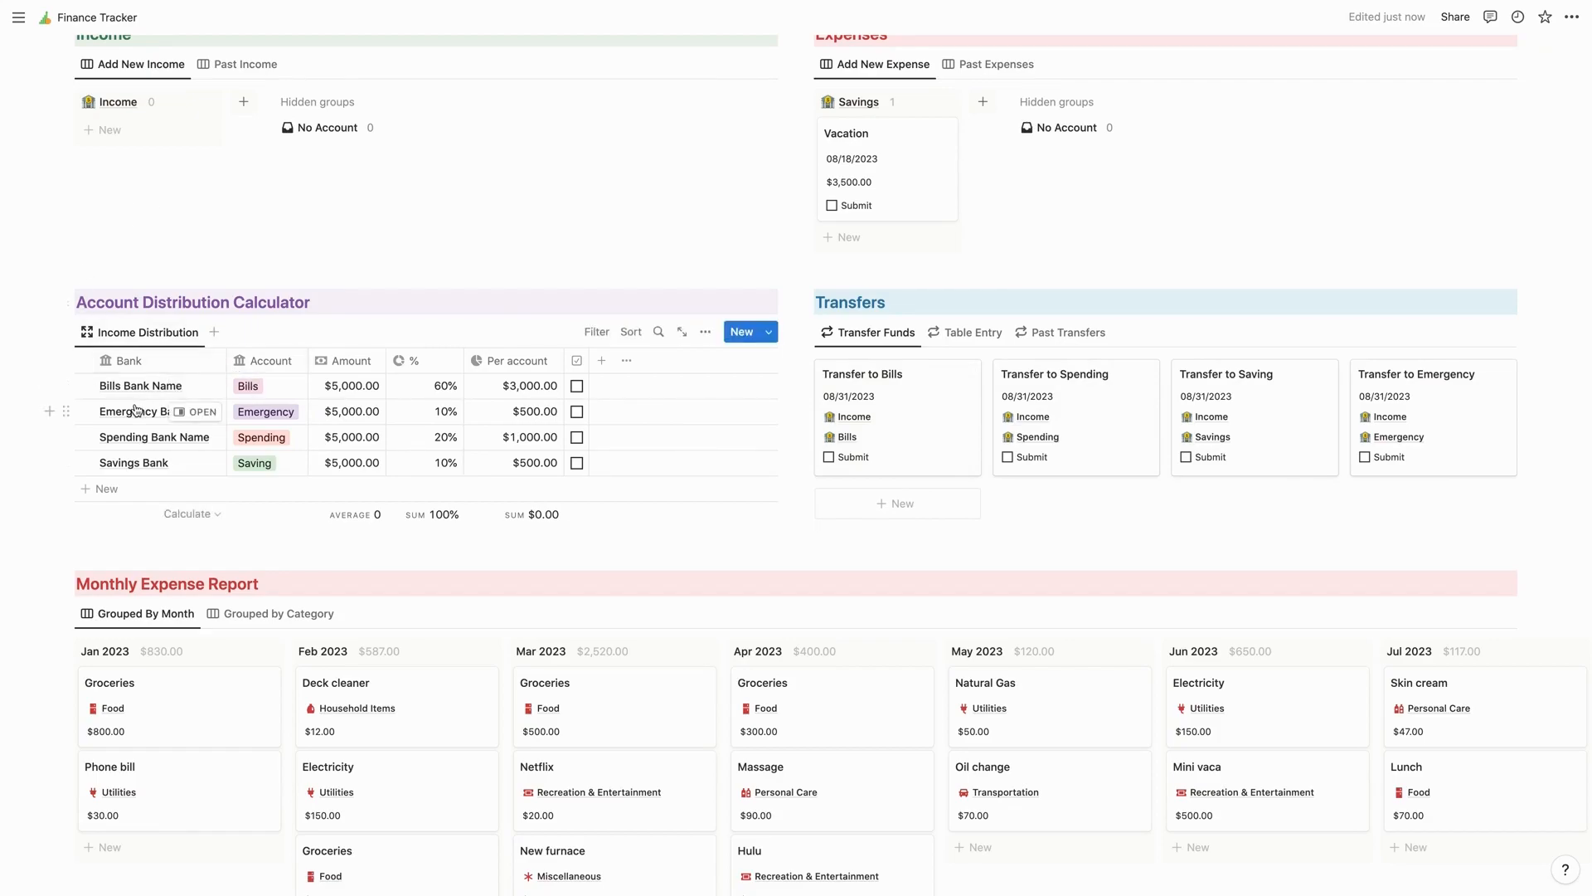
scroll(137, 412, up, 7)
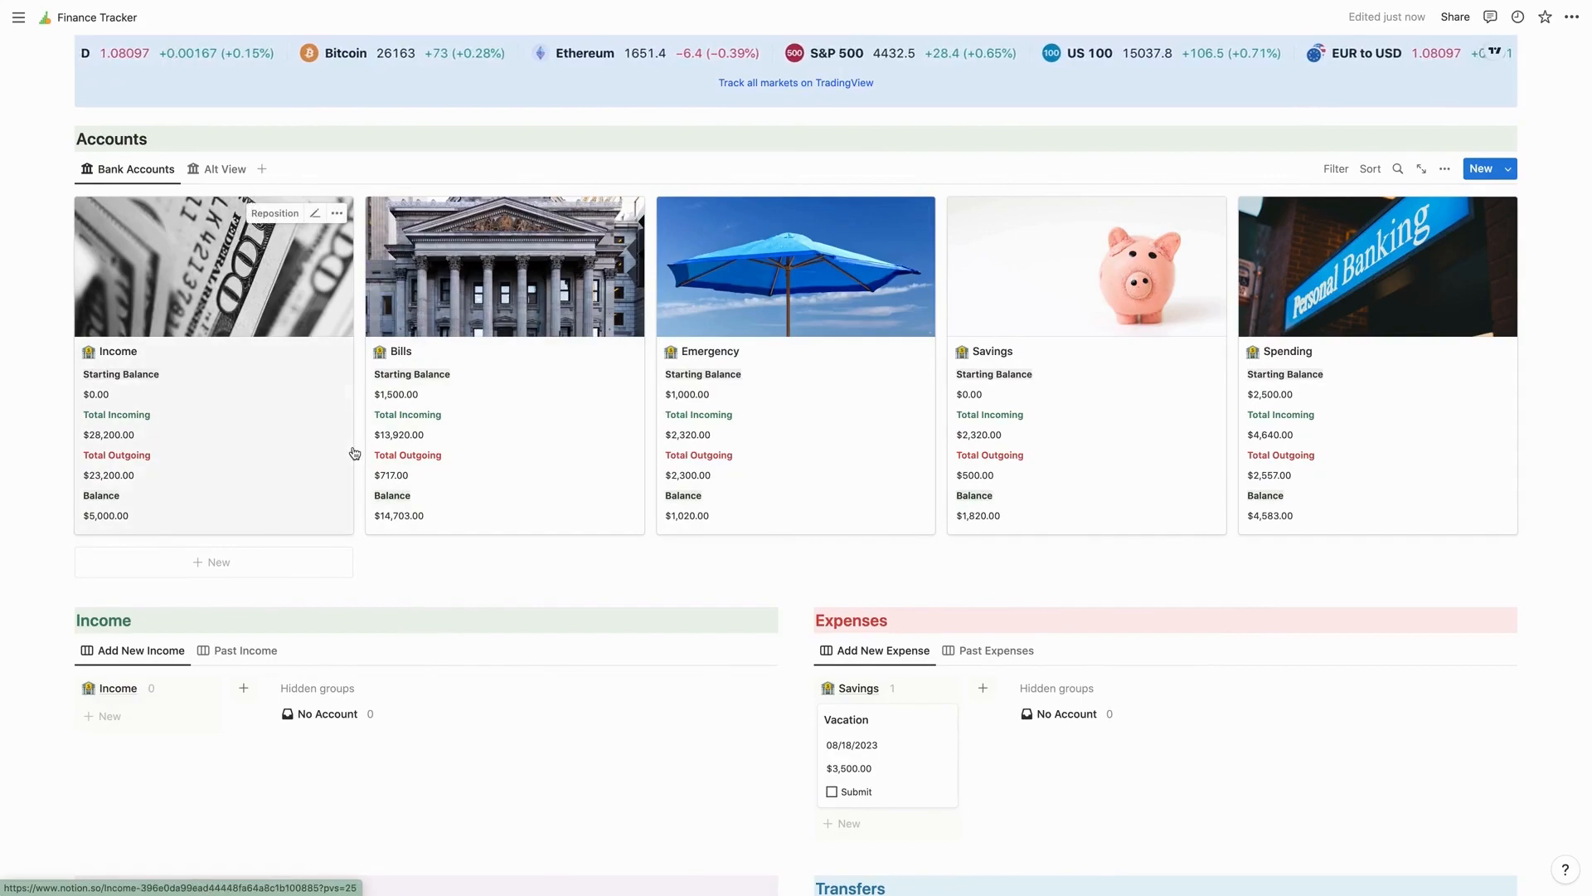
scroll(354, 453, down, 4)
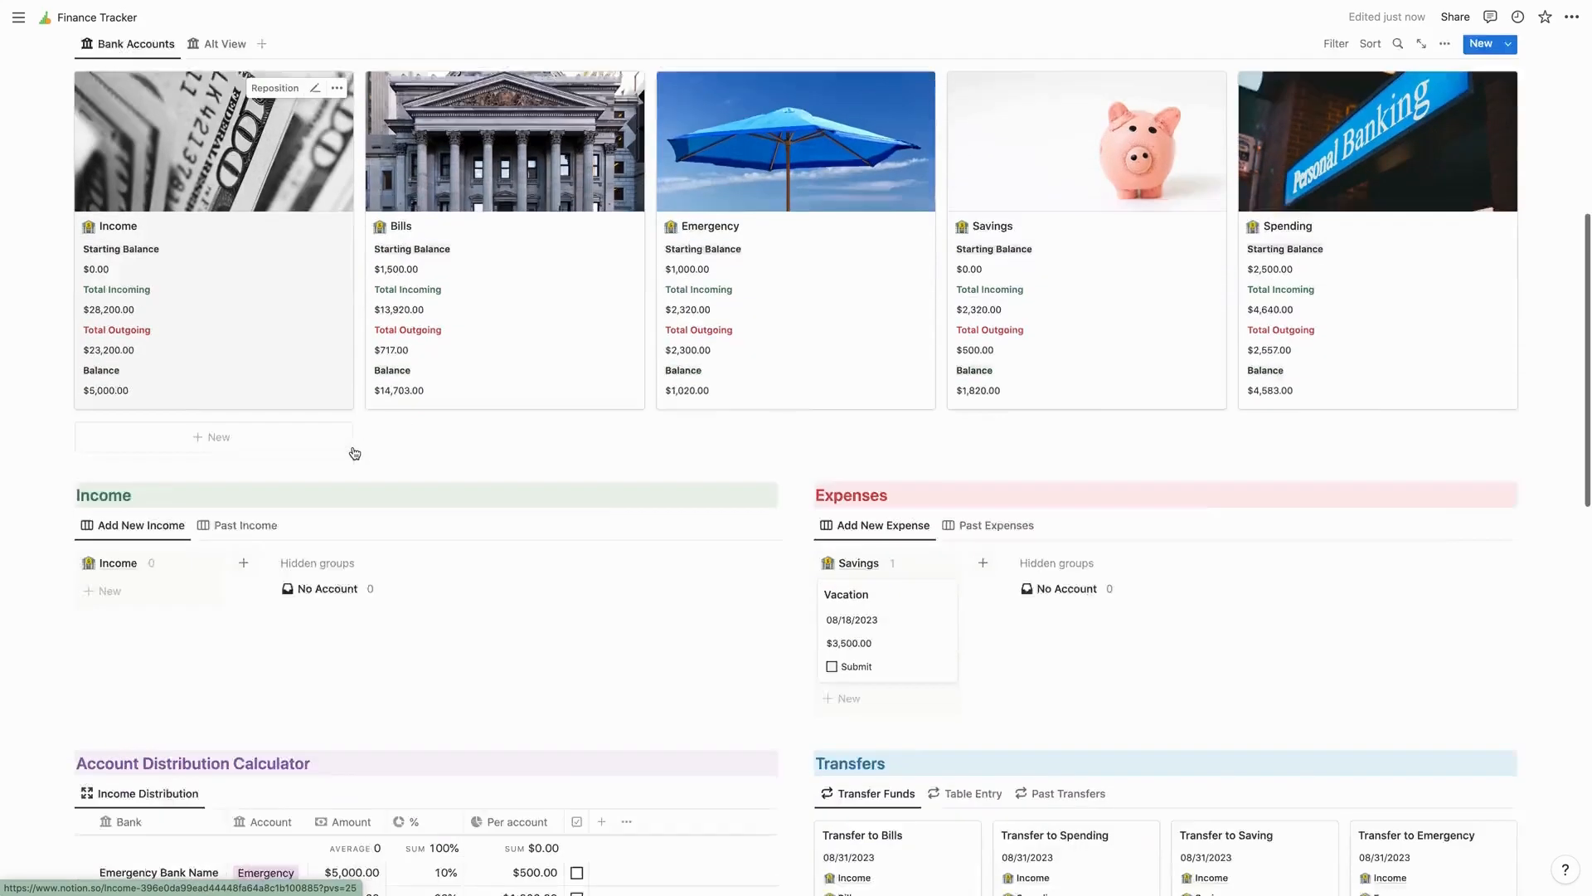
scroll(345, 460, up, 2)
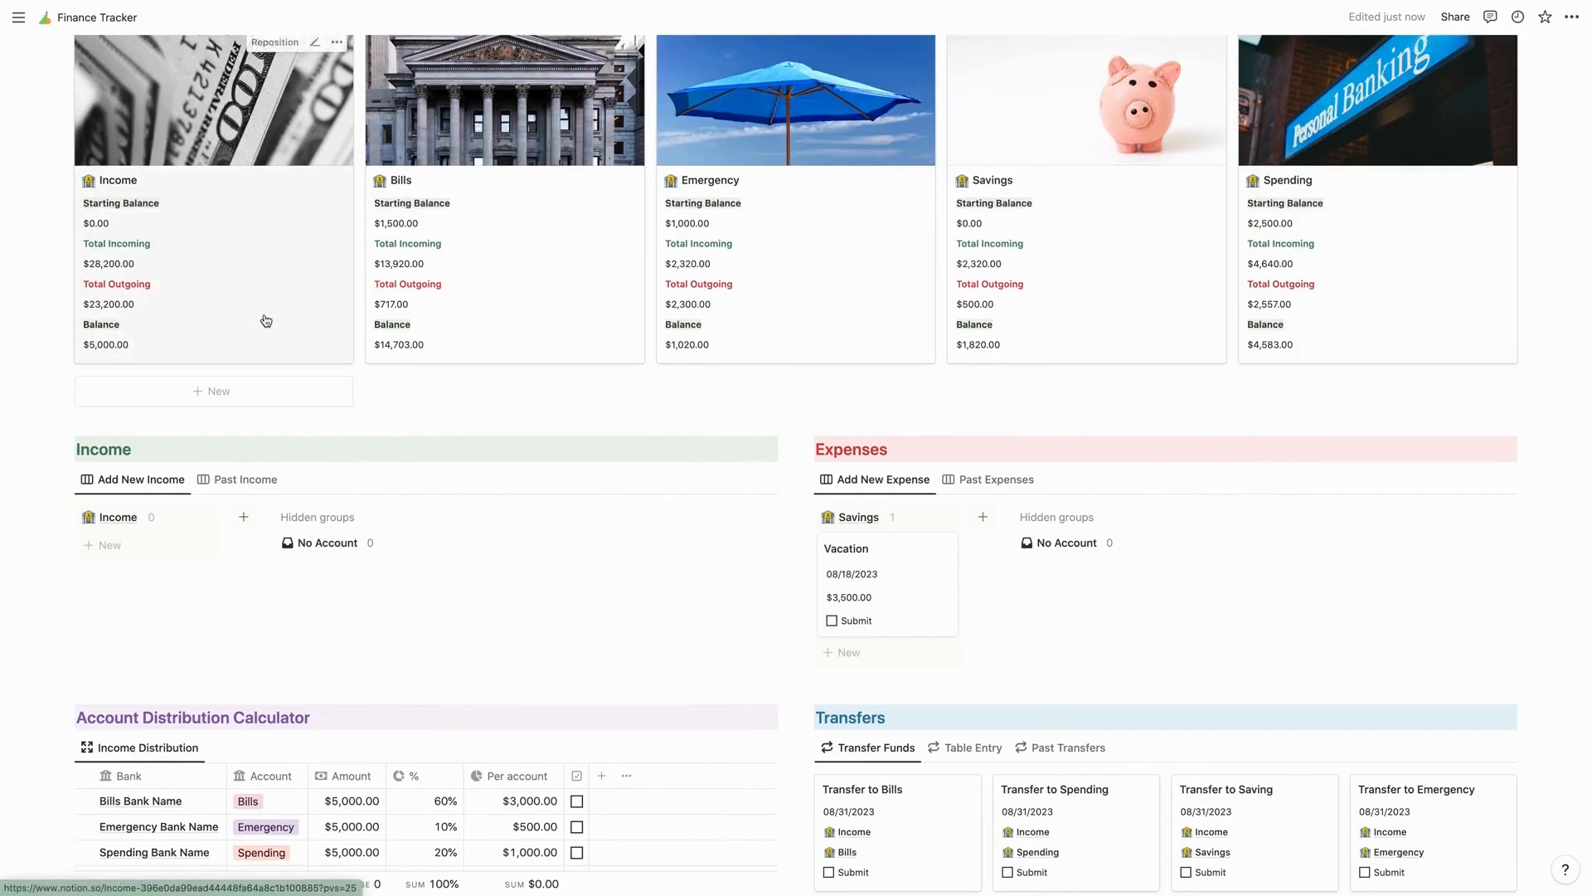
scroll(263, 318, down, 3)
scroll(263, 316, up, 5)
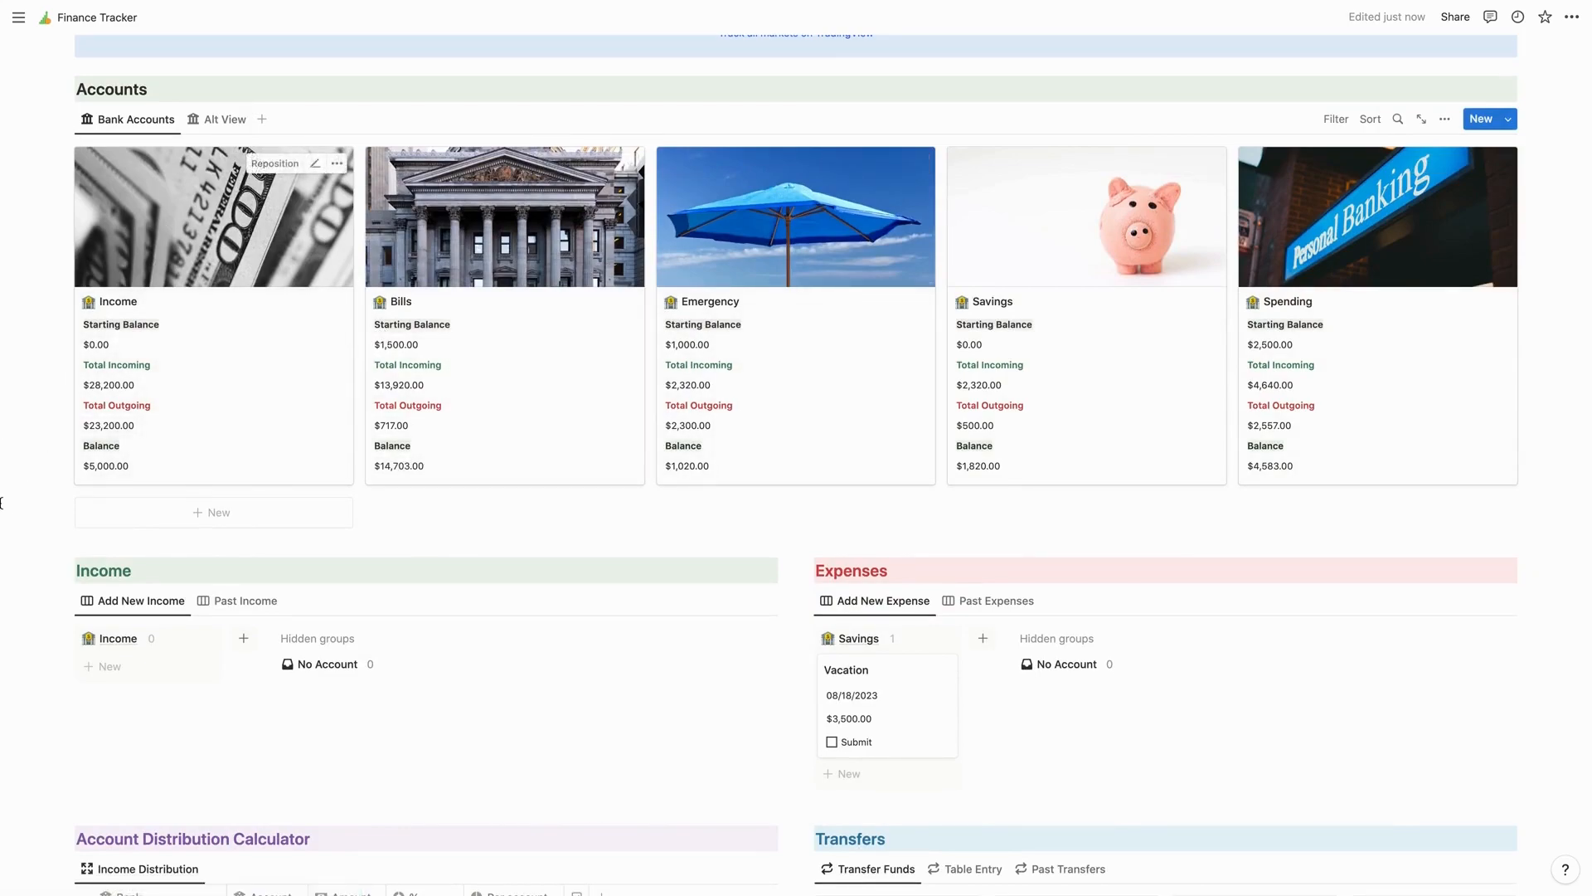
scroll(23, 470, down, 6)
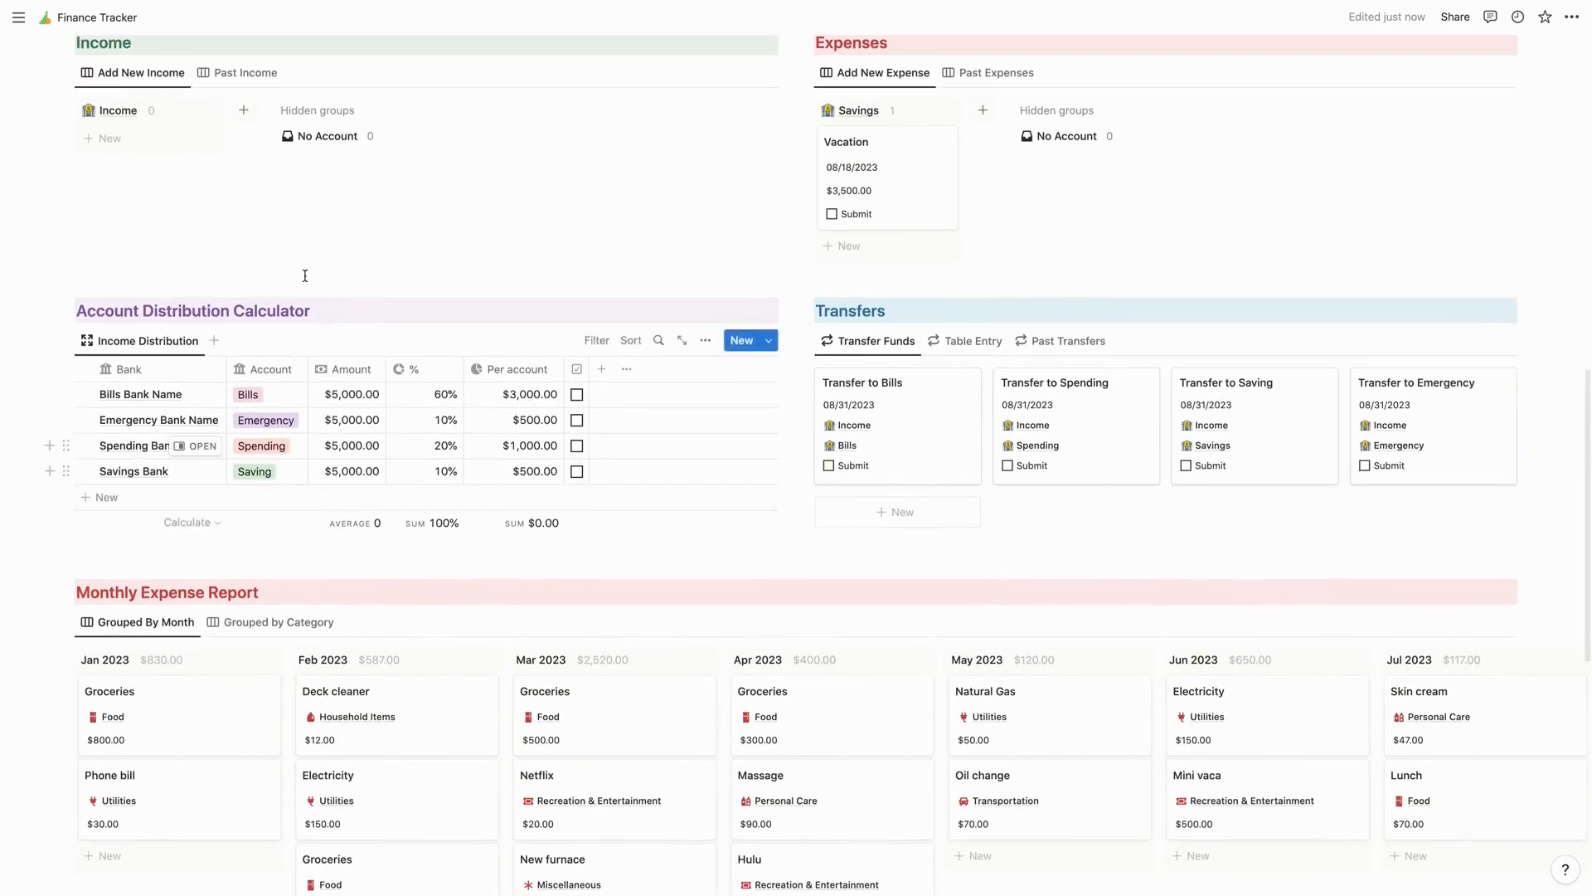
scroll(235, 266, up, 3)
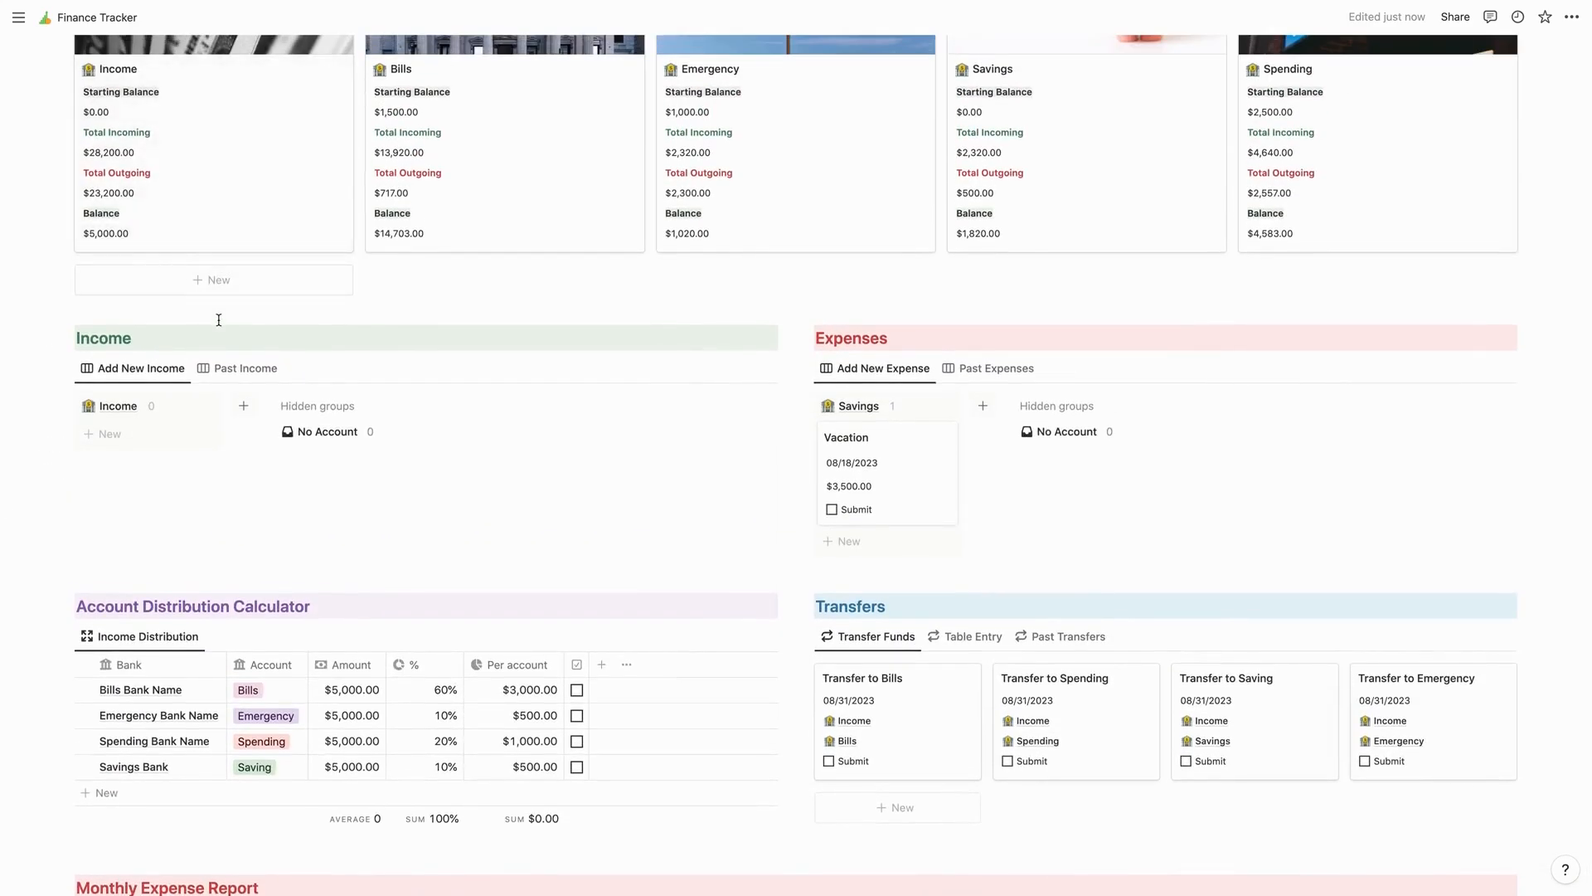
scroll(218, 317, down, 3)
scroll(221, 322, down, 1)
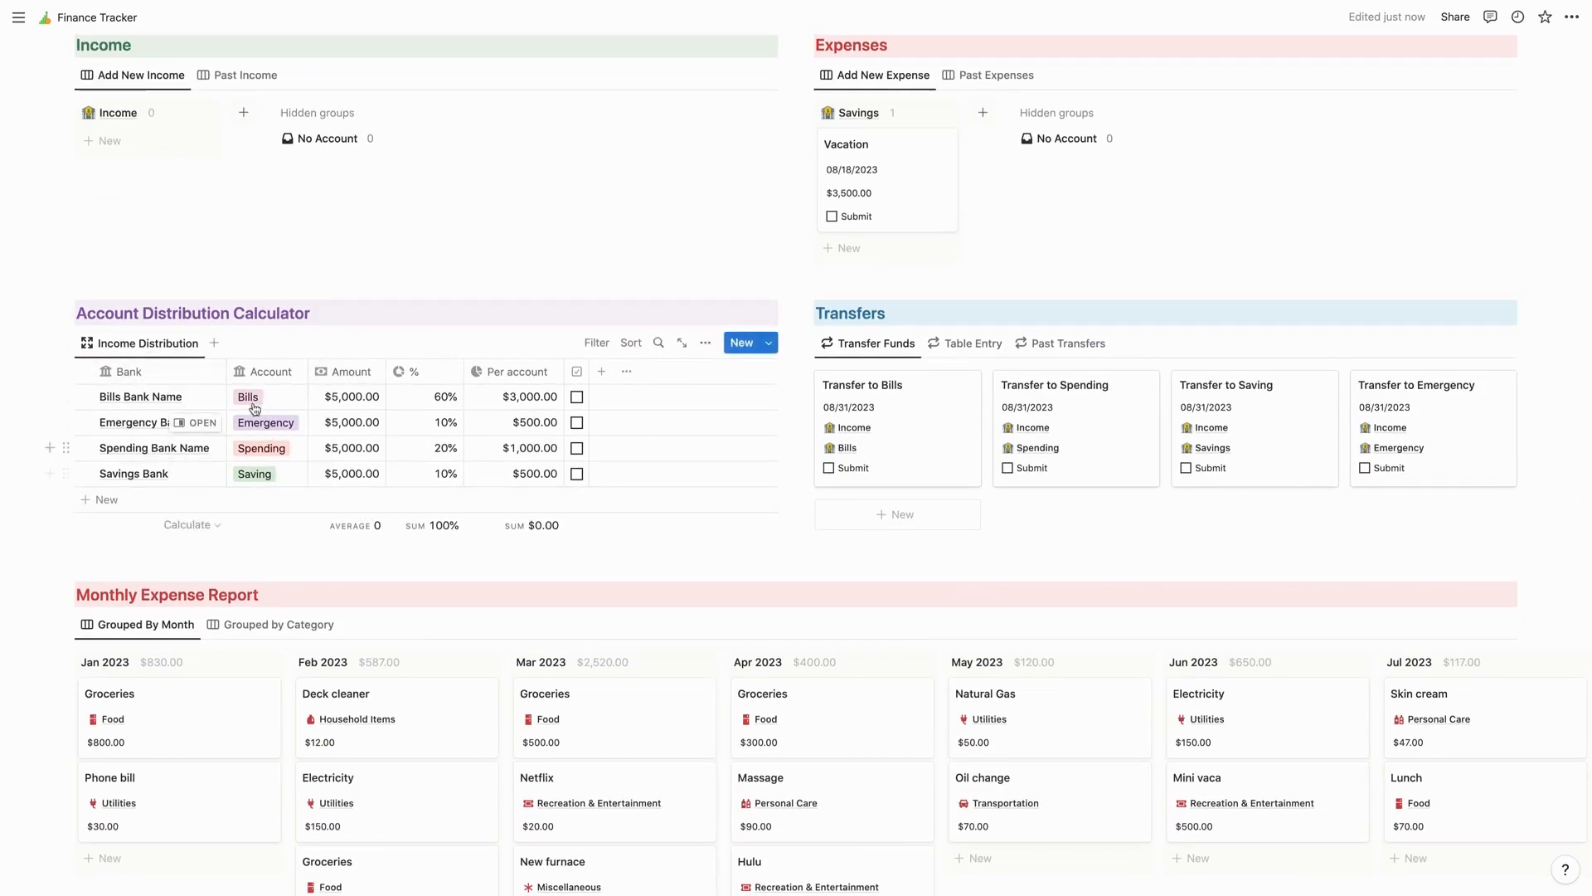
- Set the Bills account's percentage to 50% in the Account Distribution Calculator
click(445, 401)
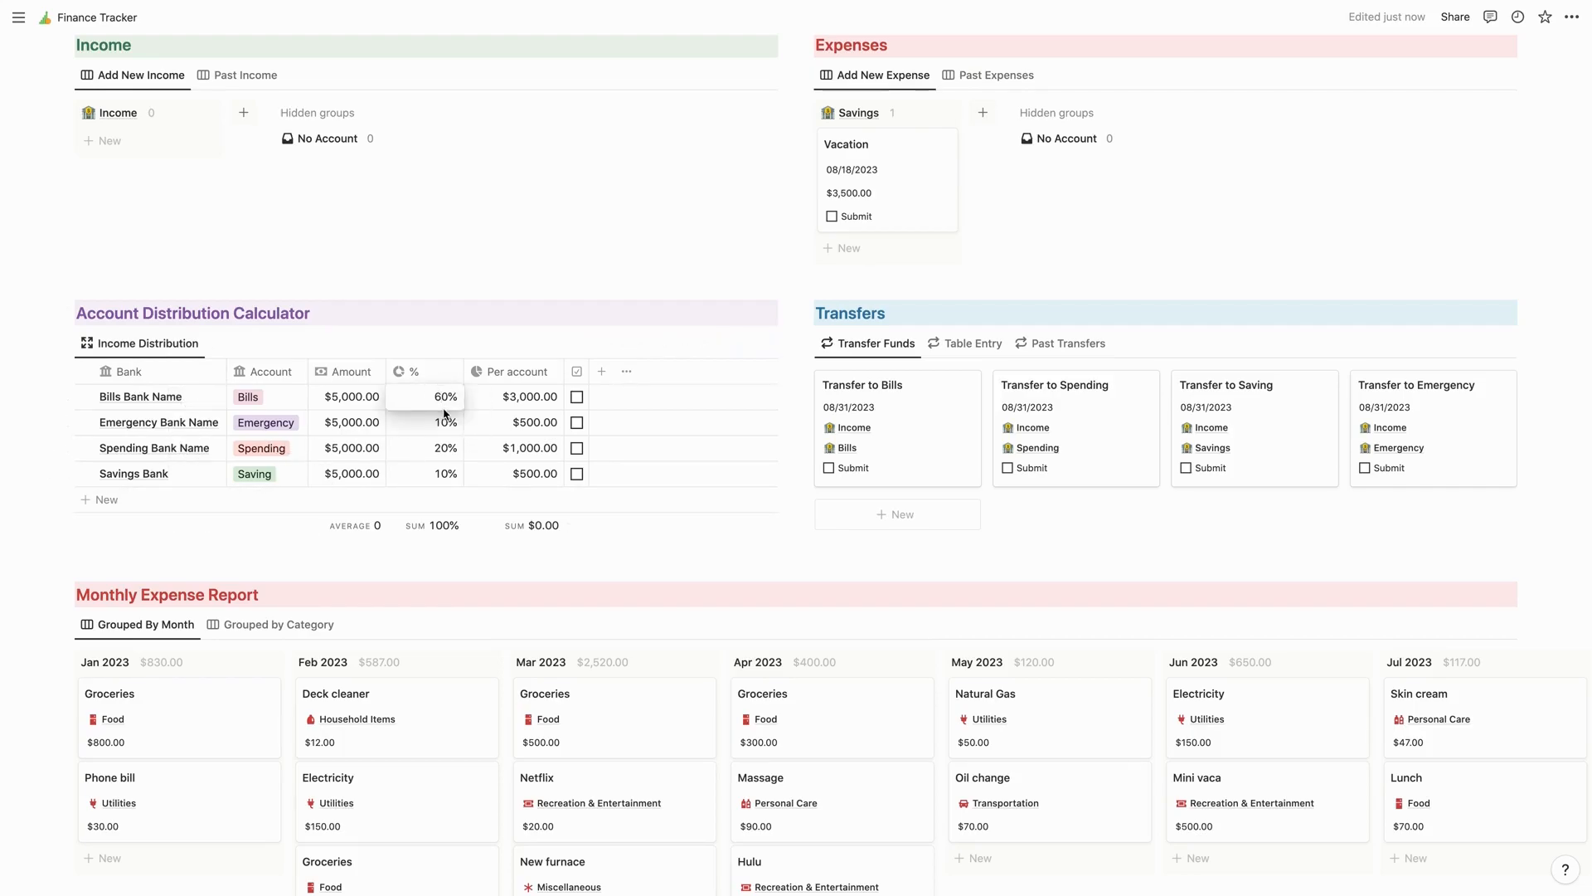
key(BackSpace)
text(5)
key(Return)
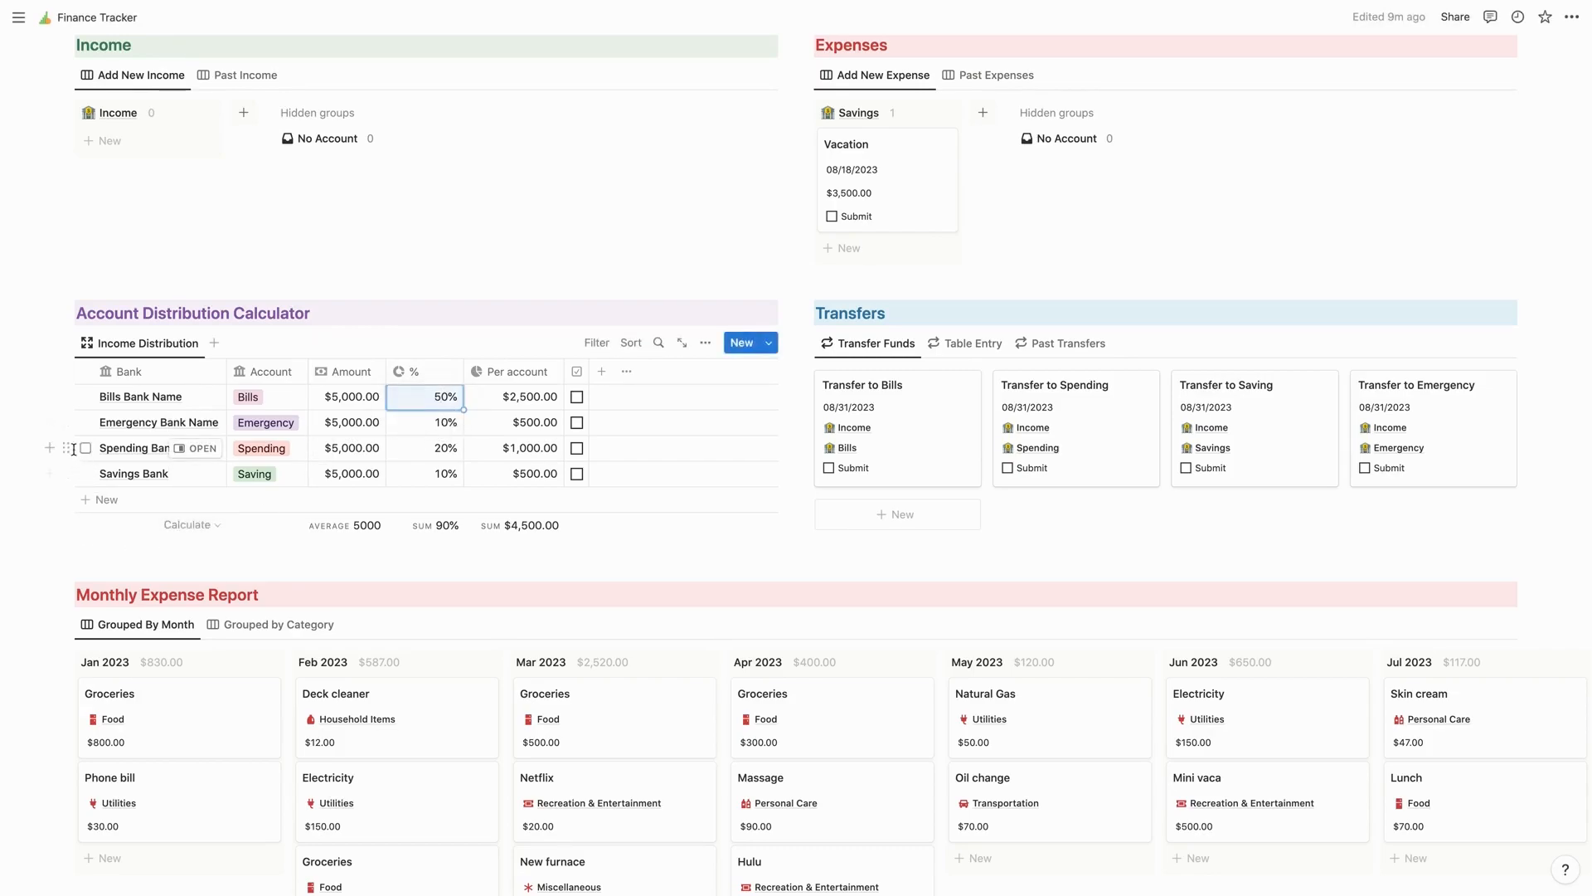
- Move the Spending Bank Name row above Emergency Bank Name and set its percentage to 30%
drag(66, 447, 66, 422)
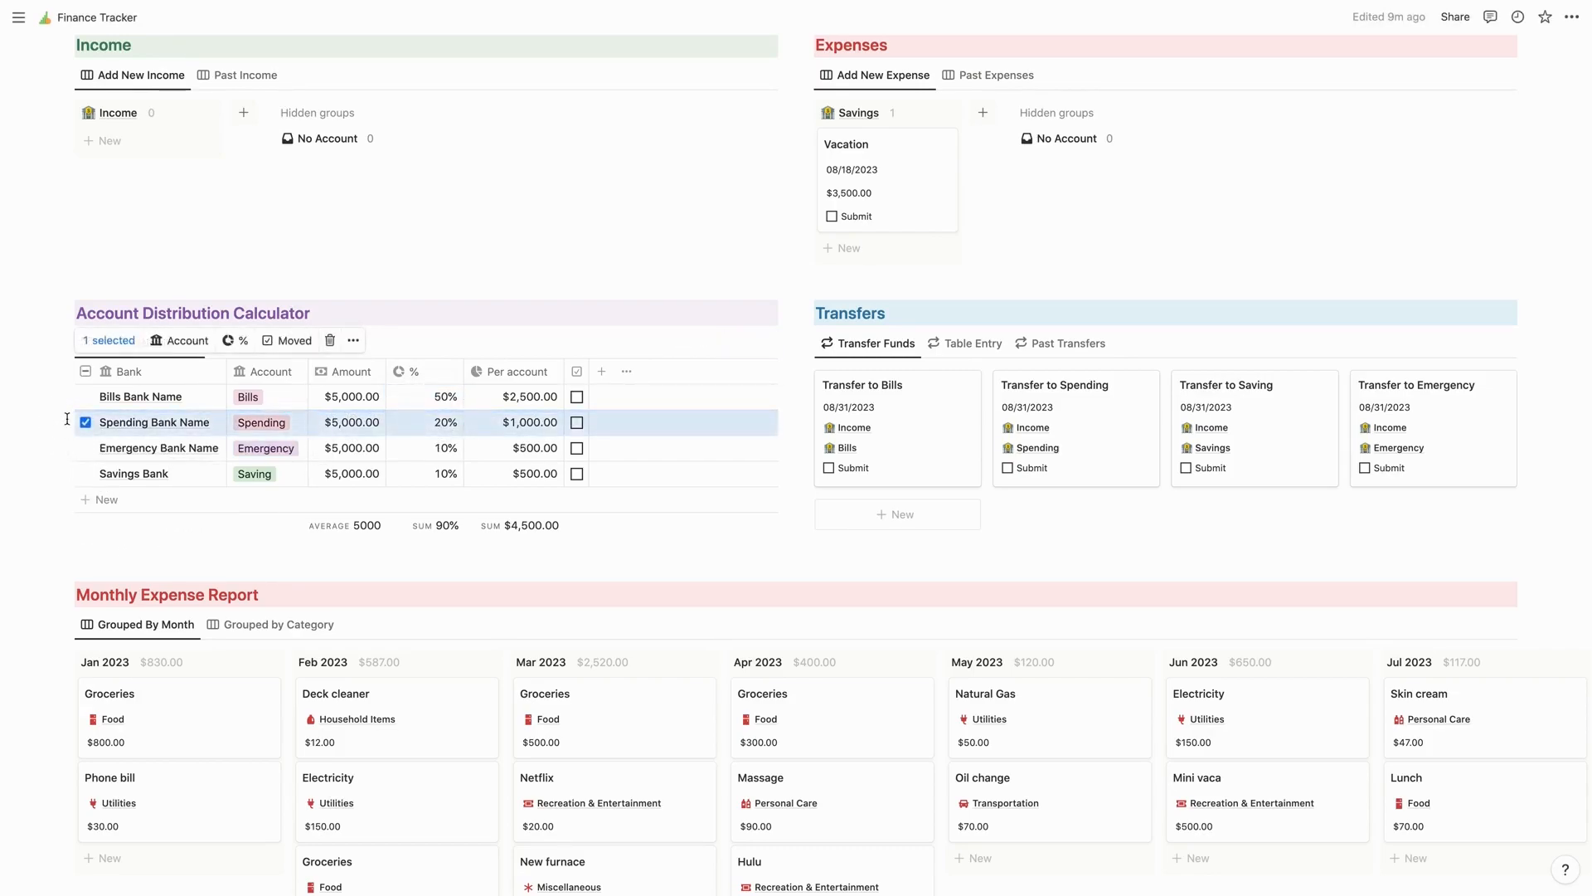
click(441, 425)
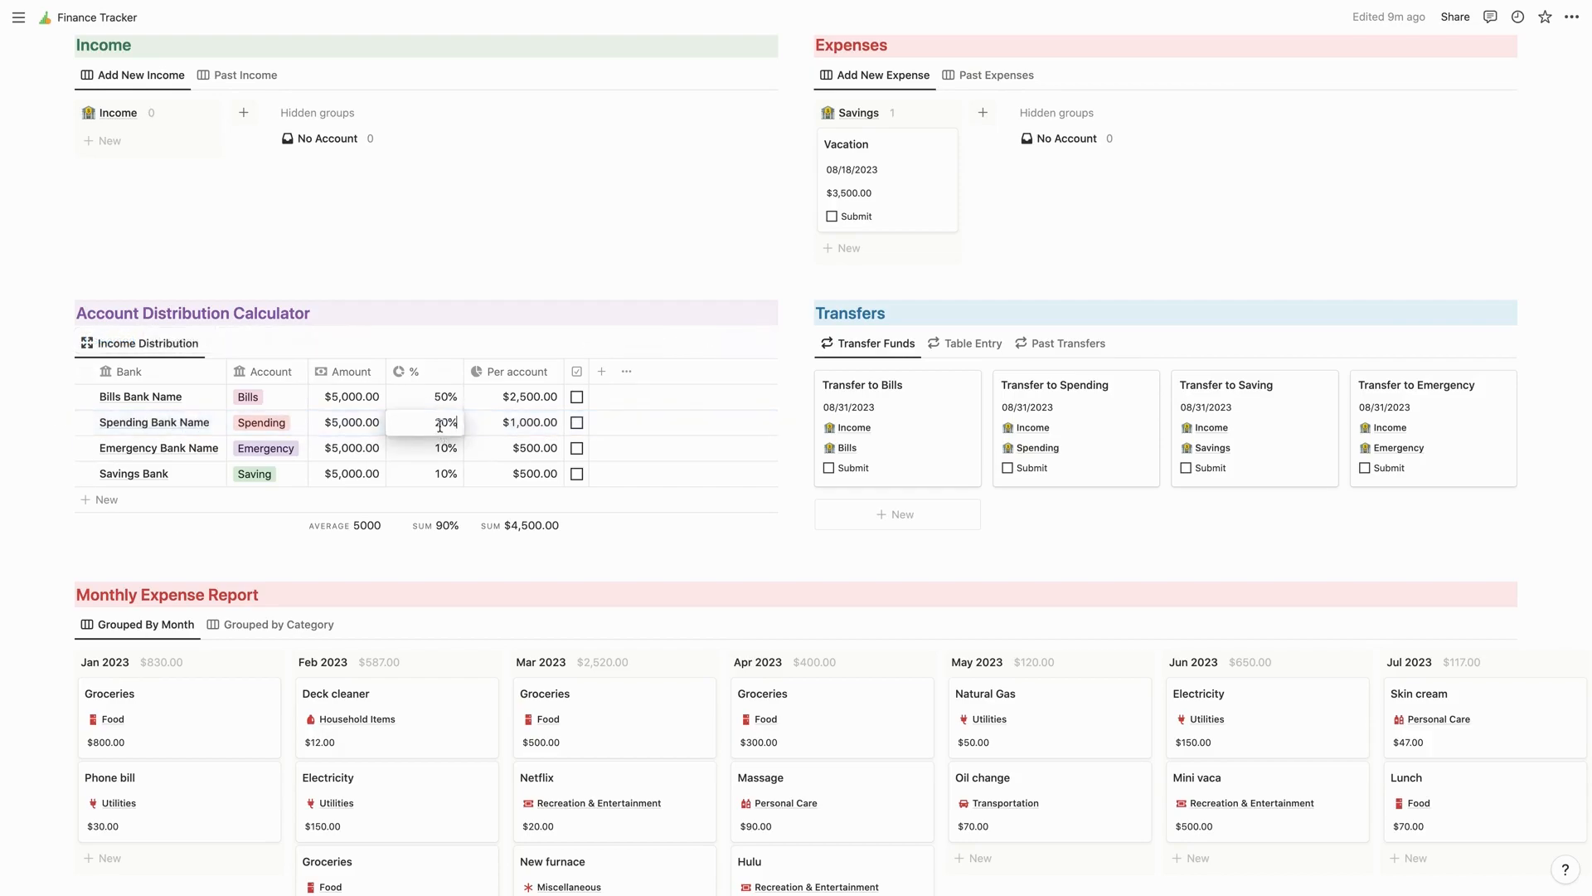
key(BackSpace)
text(3)
key(Escape)
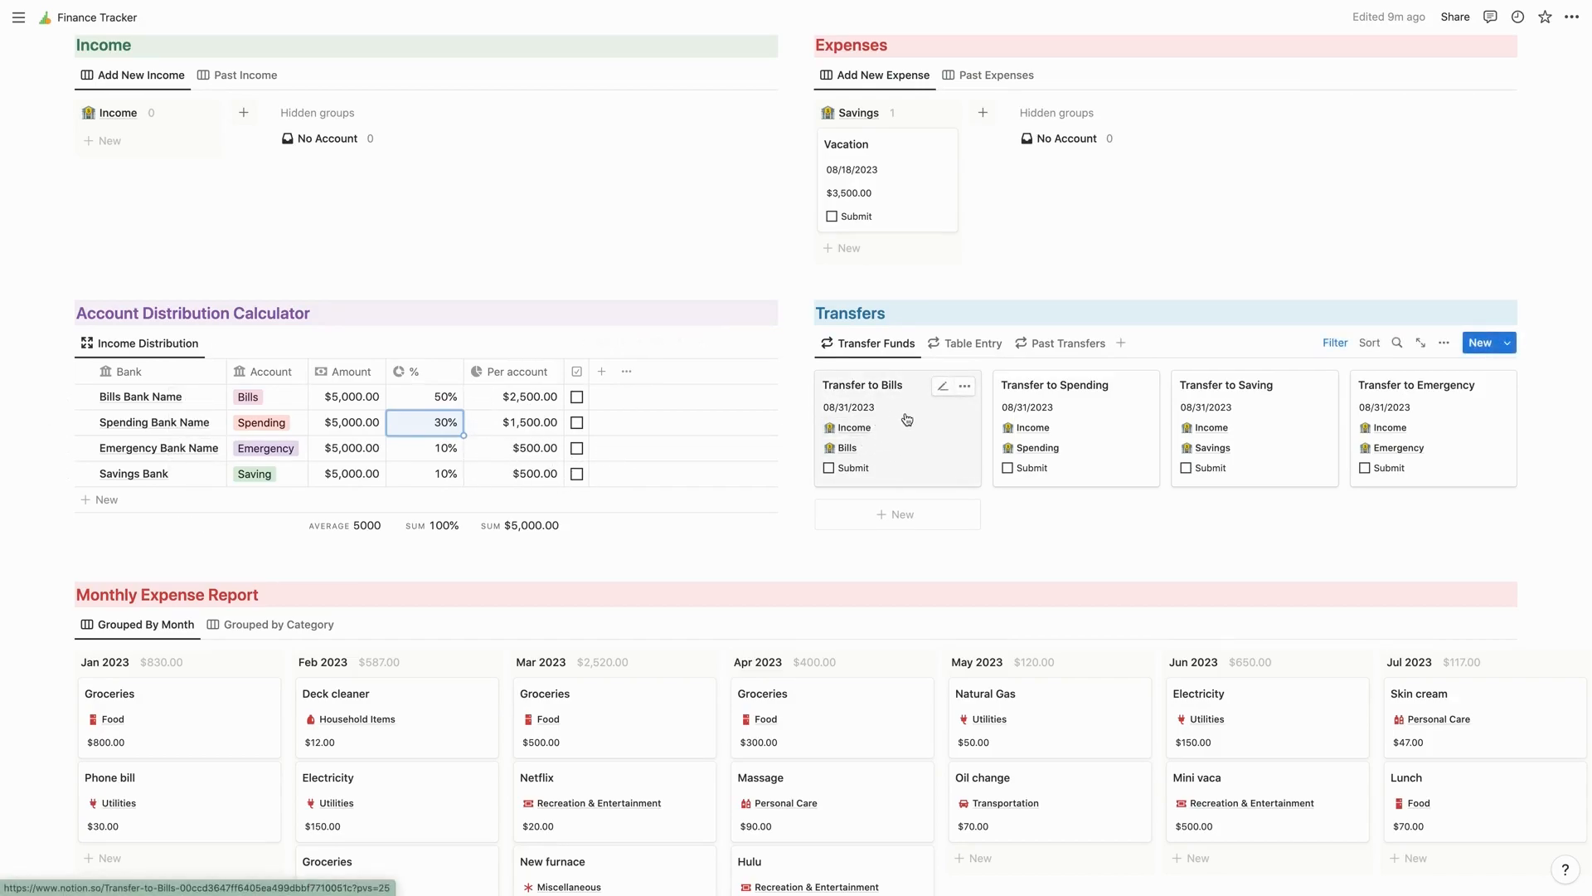
- Enter an amount of 2500 in the Transfer to Bills entry and close its page
click(877, 447)
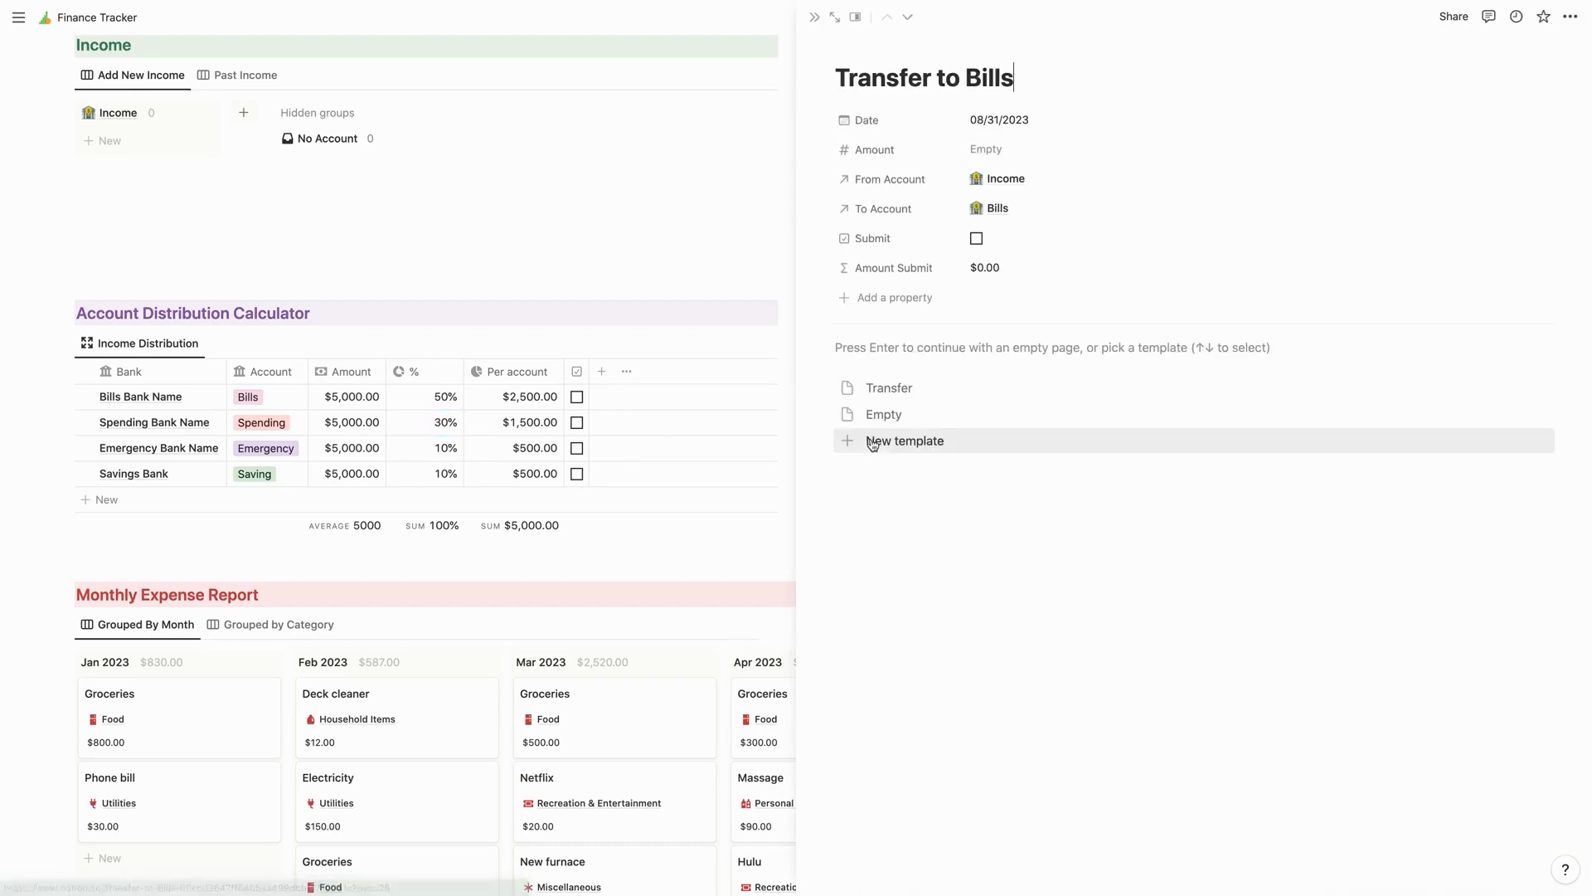
click(1001, 147)
text(2500)
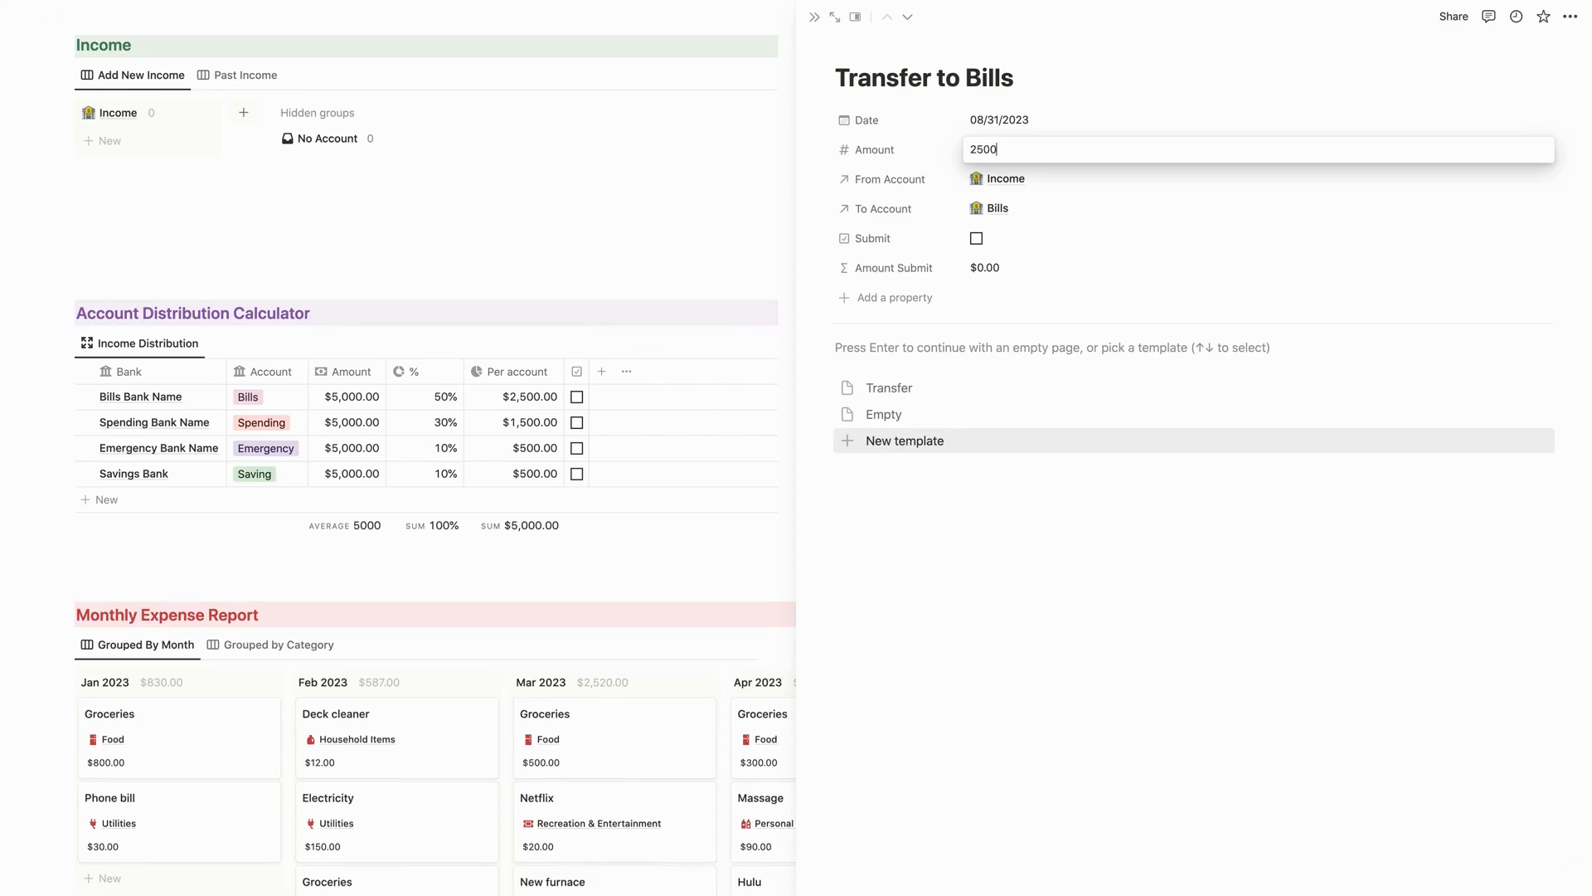
click(814, 23)
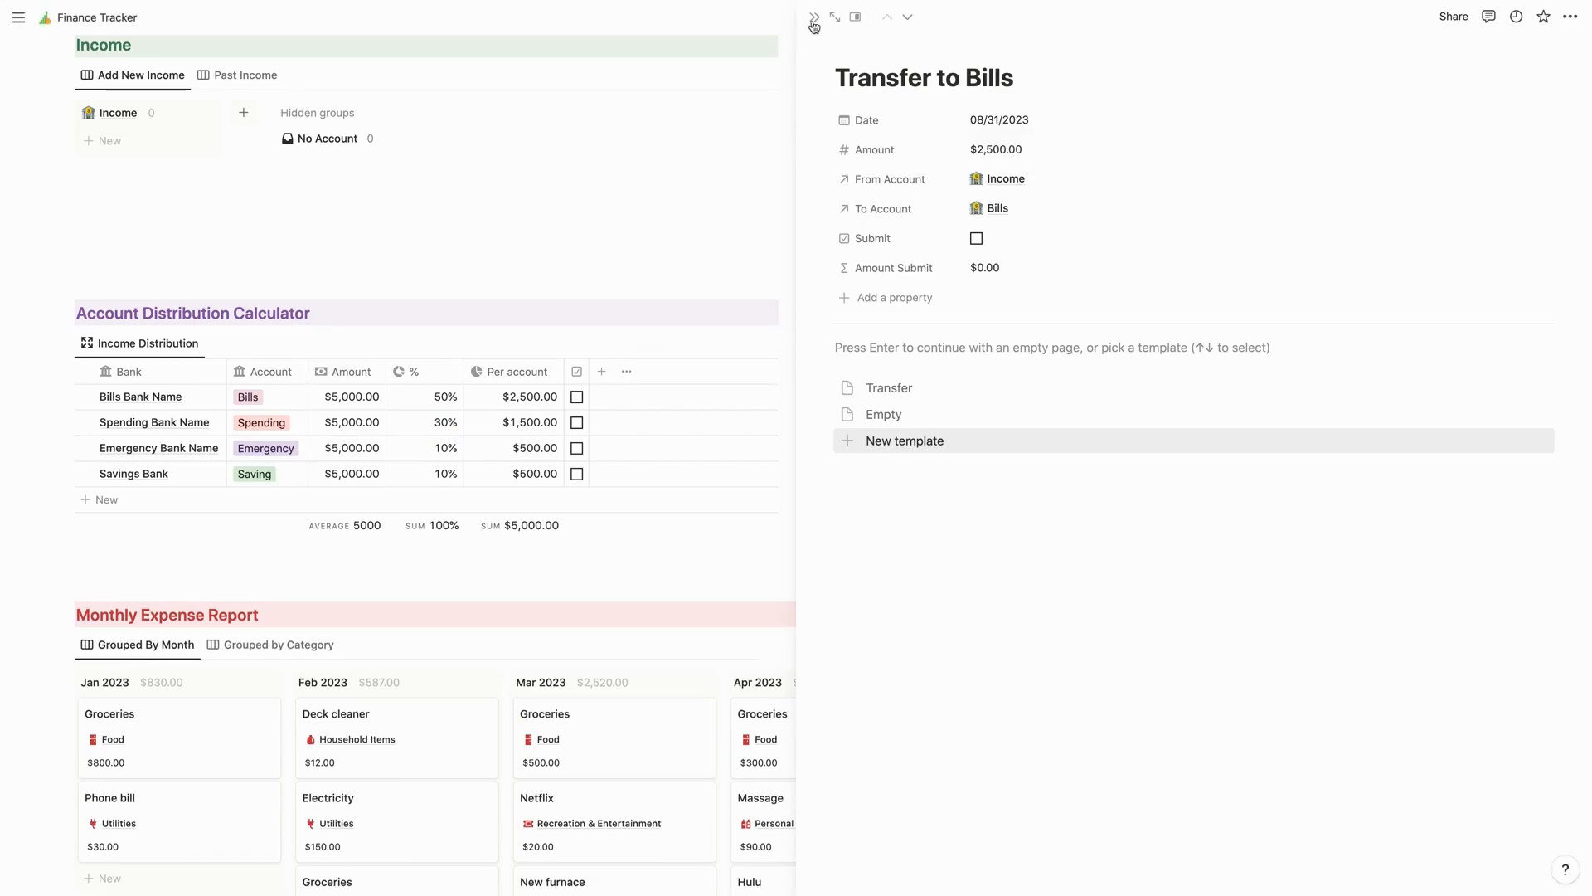
click(814, 23)
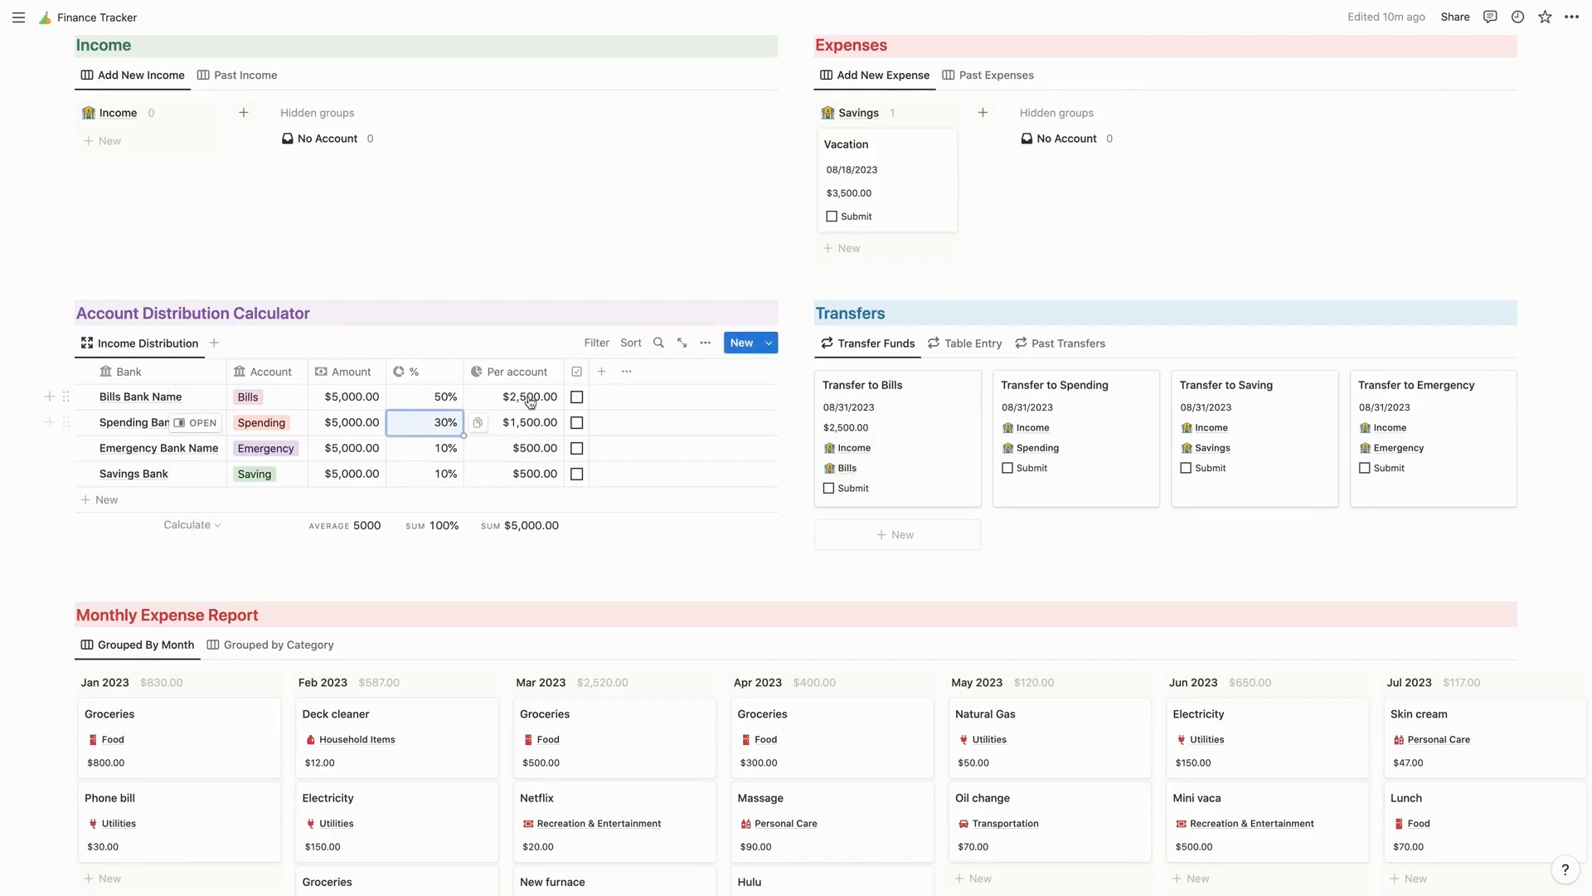
- Enter an amount of 1500 in the Transfer to Spending entry and close its page
scroll(481, 428, up, 3)
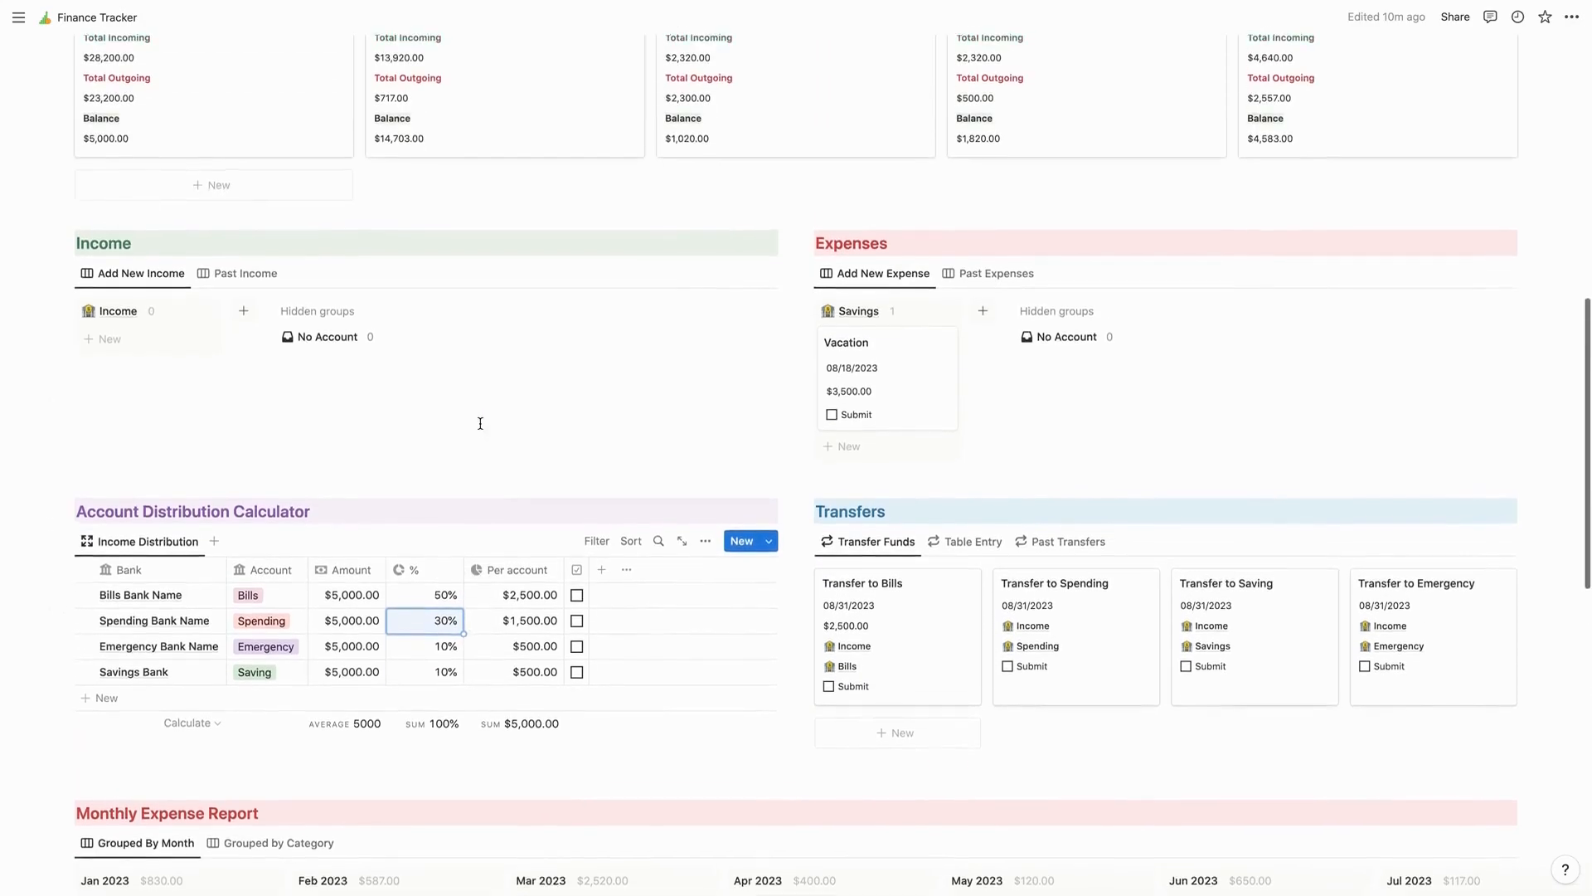
scroll(421, 476, down, 2)
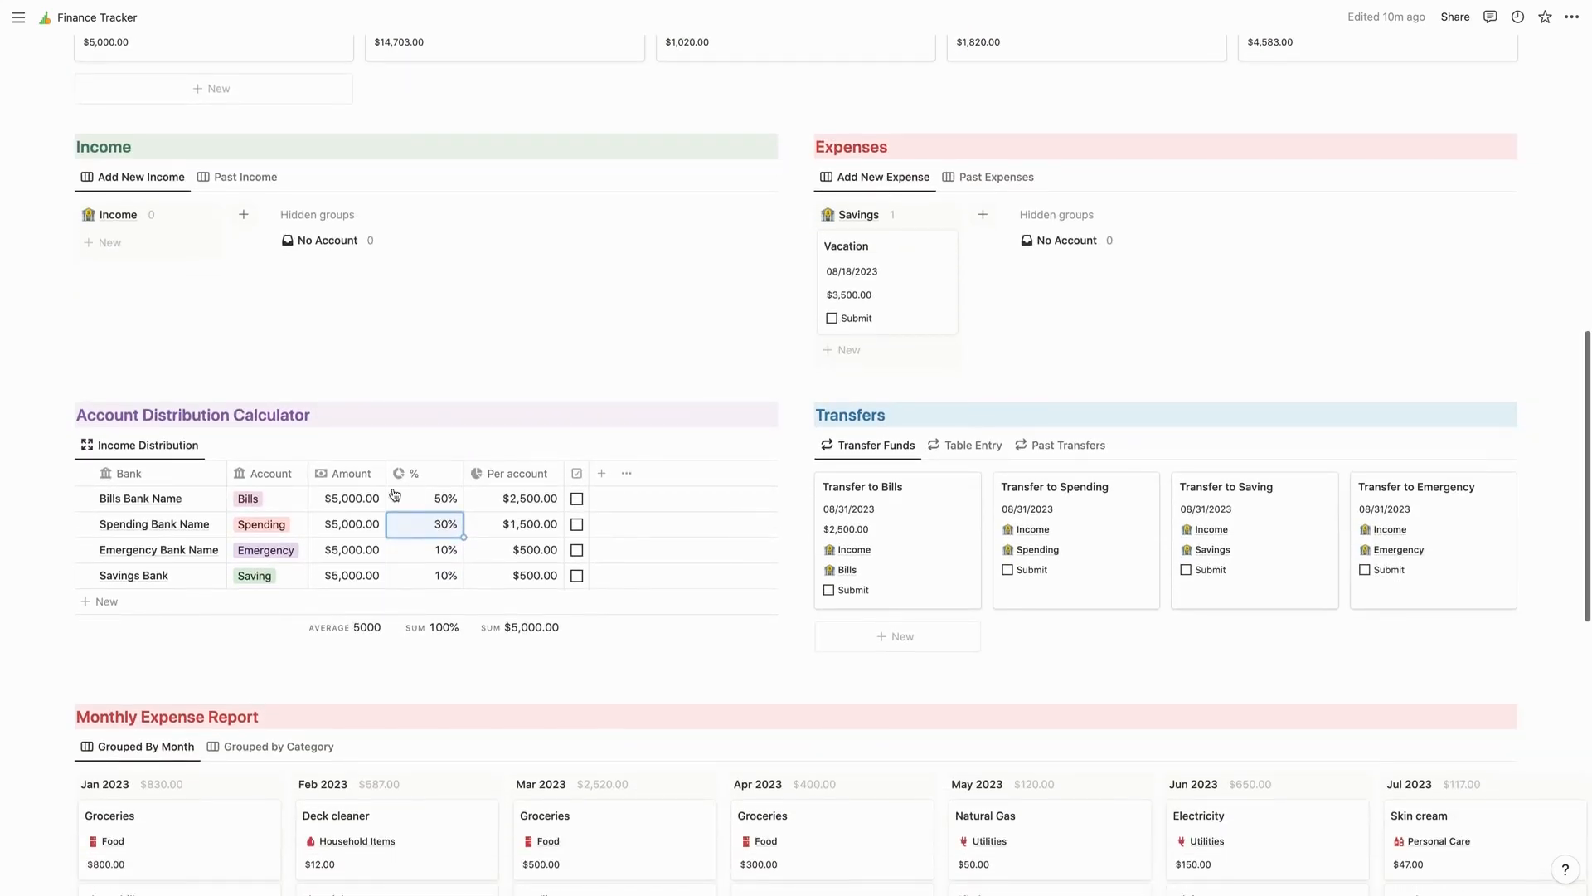
scroll(358, 559, up, 3)
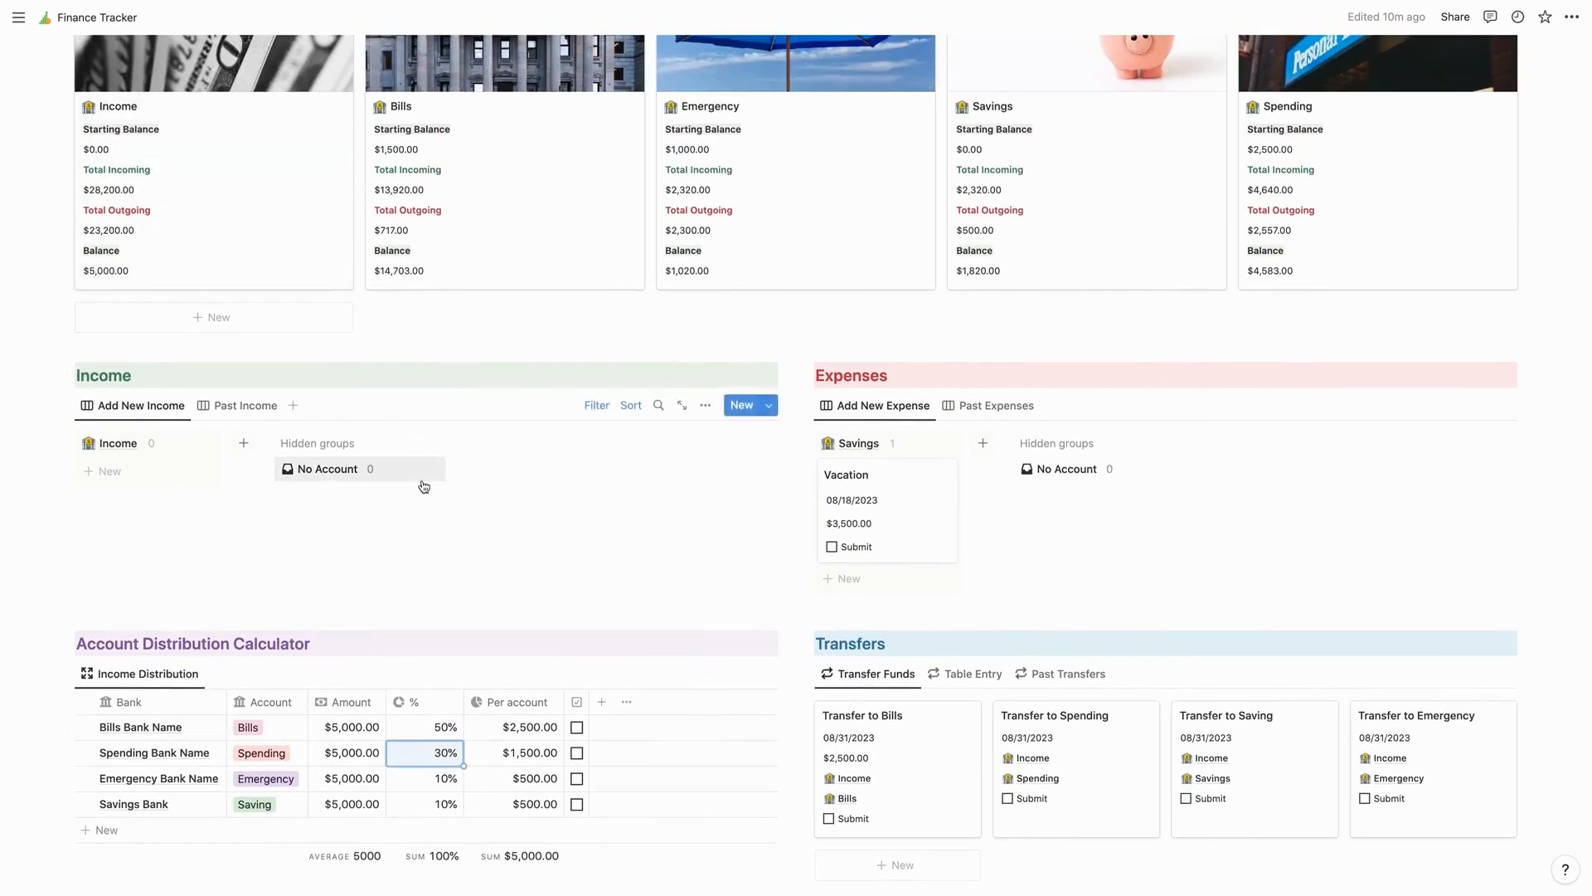
scroll(419, 487, down, 3)
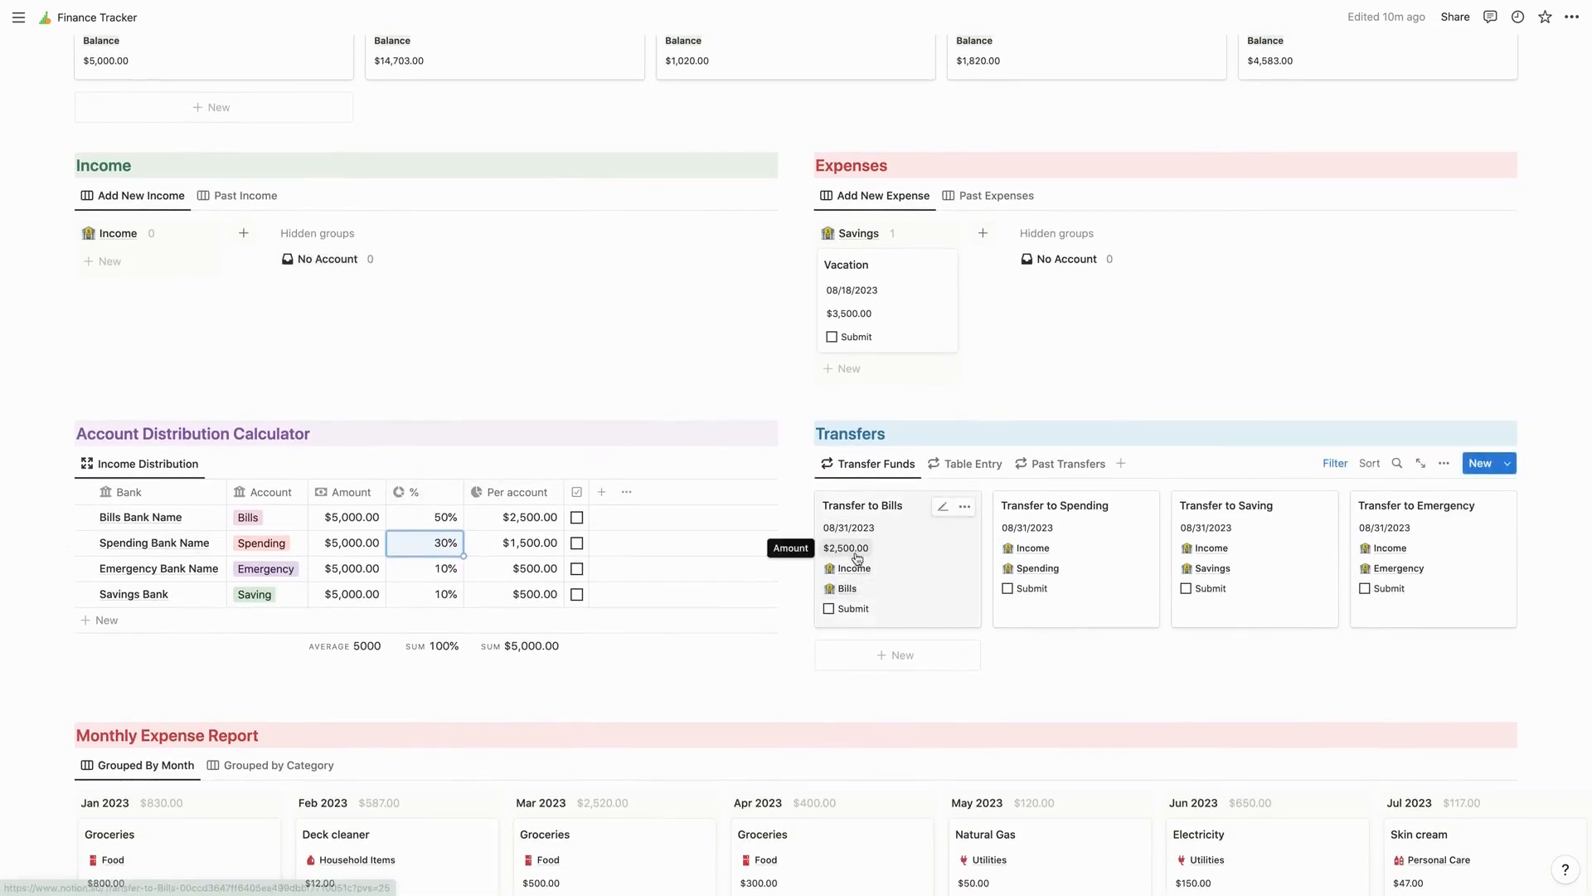
click(1093, 550)
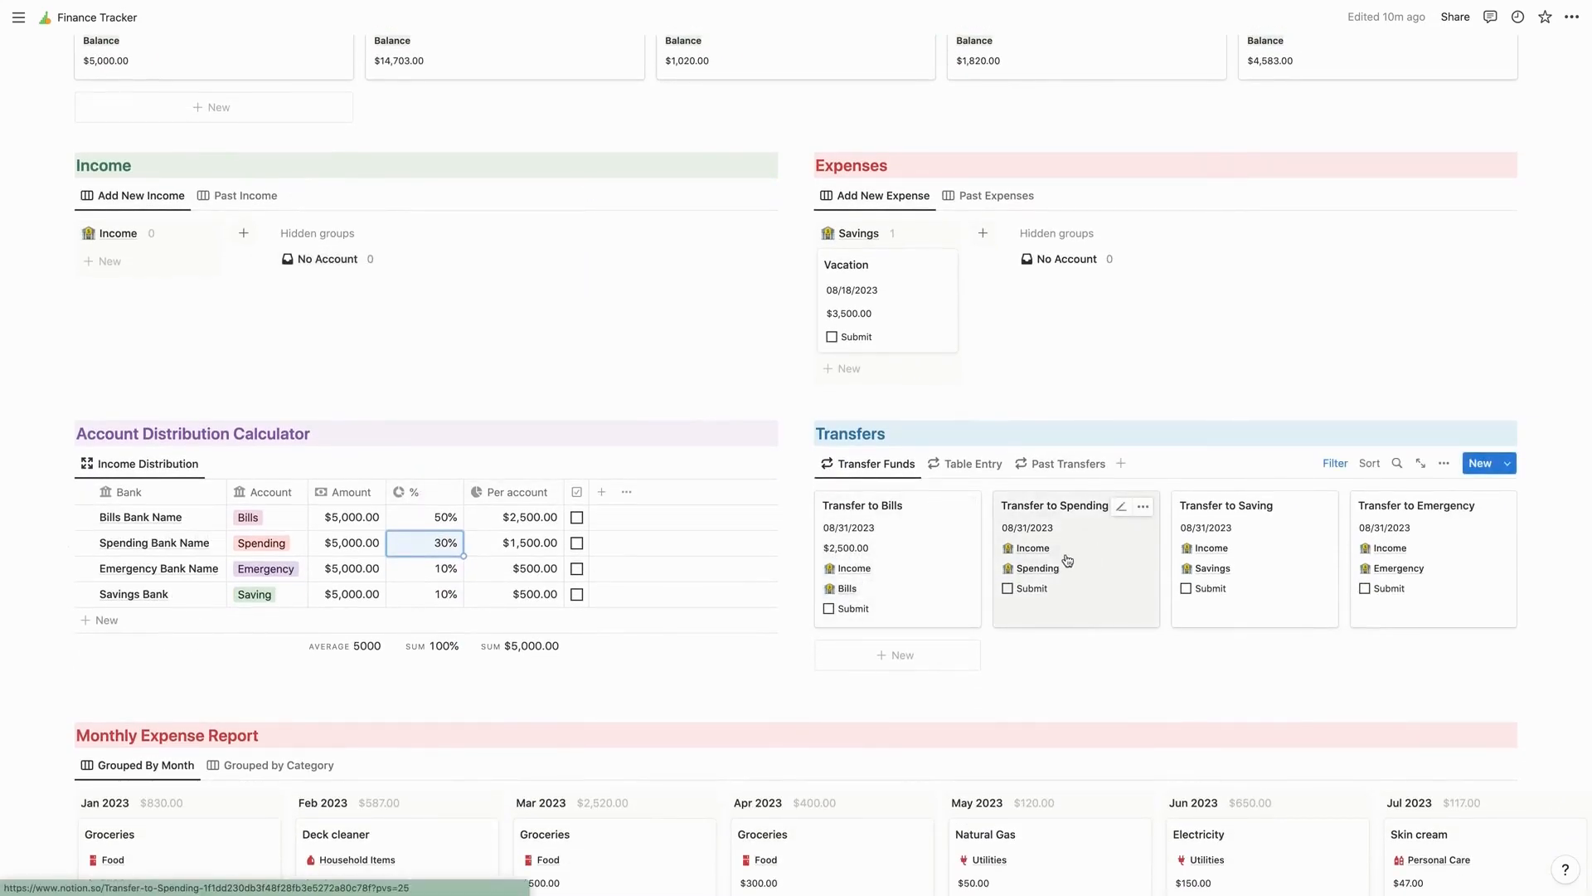
click(996, 147)
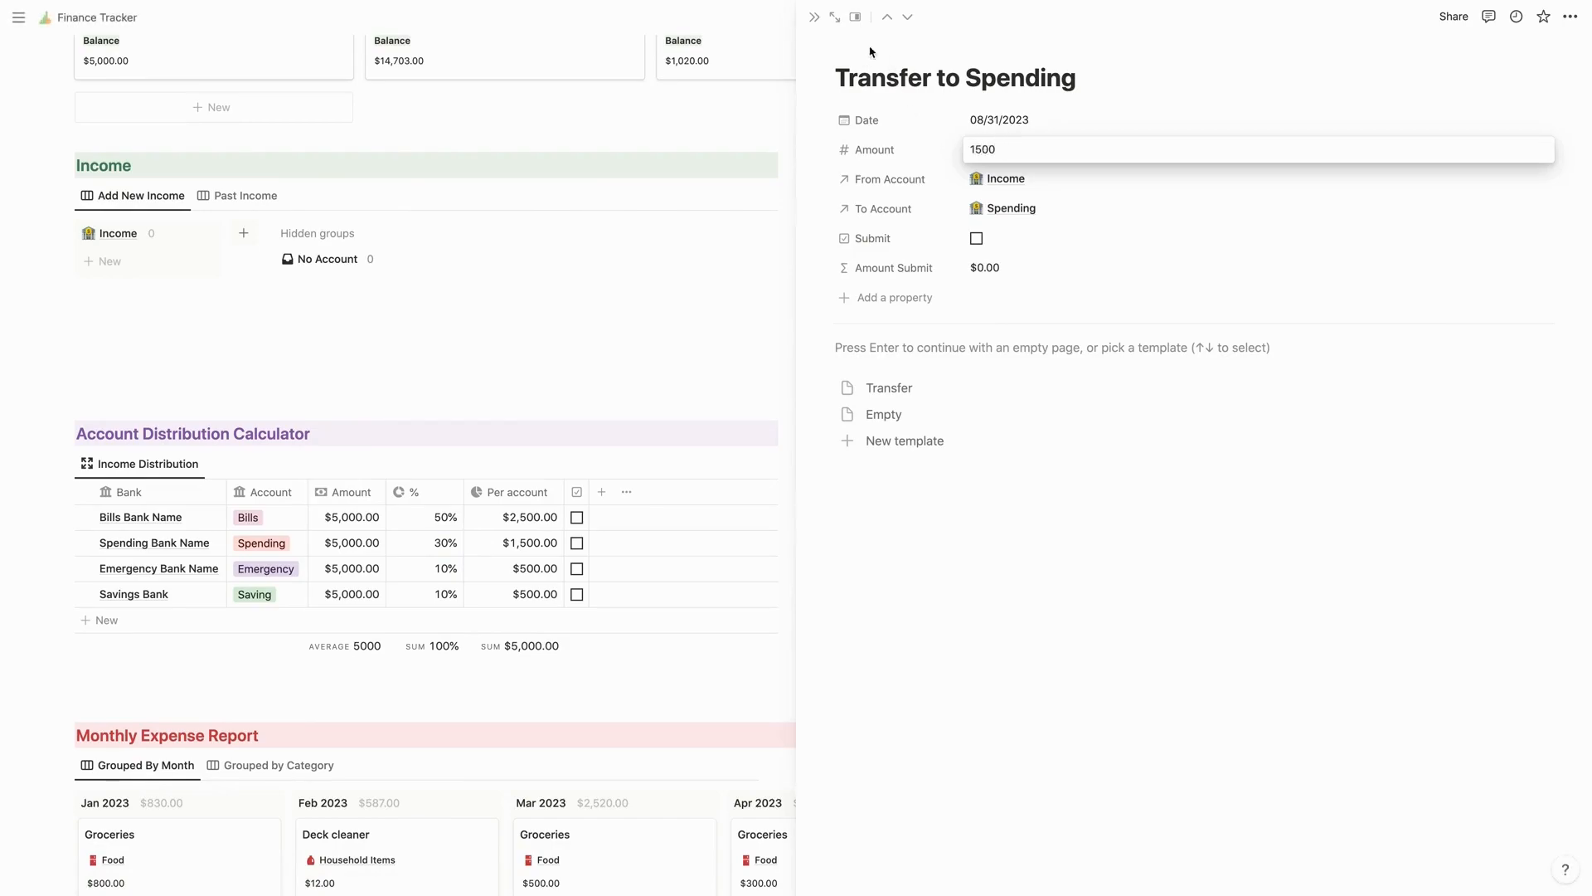
text(1500)
key(Return)
click(814, 17)
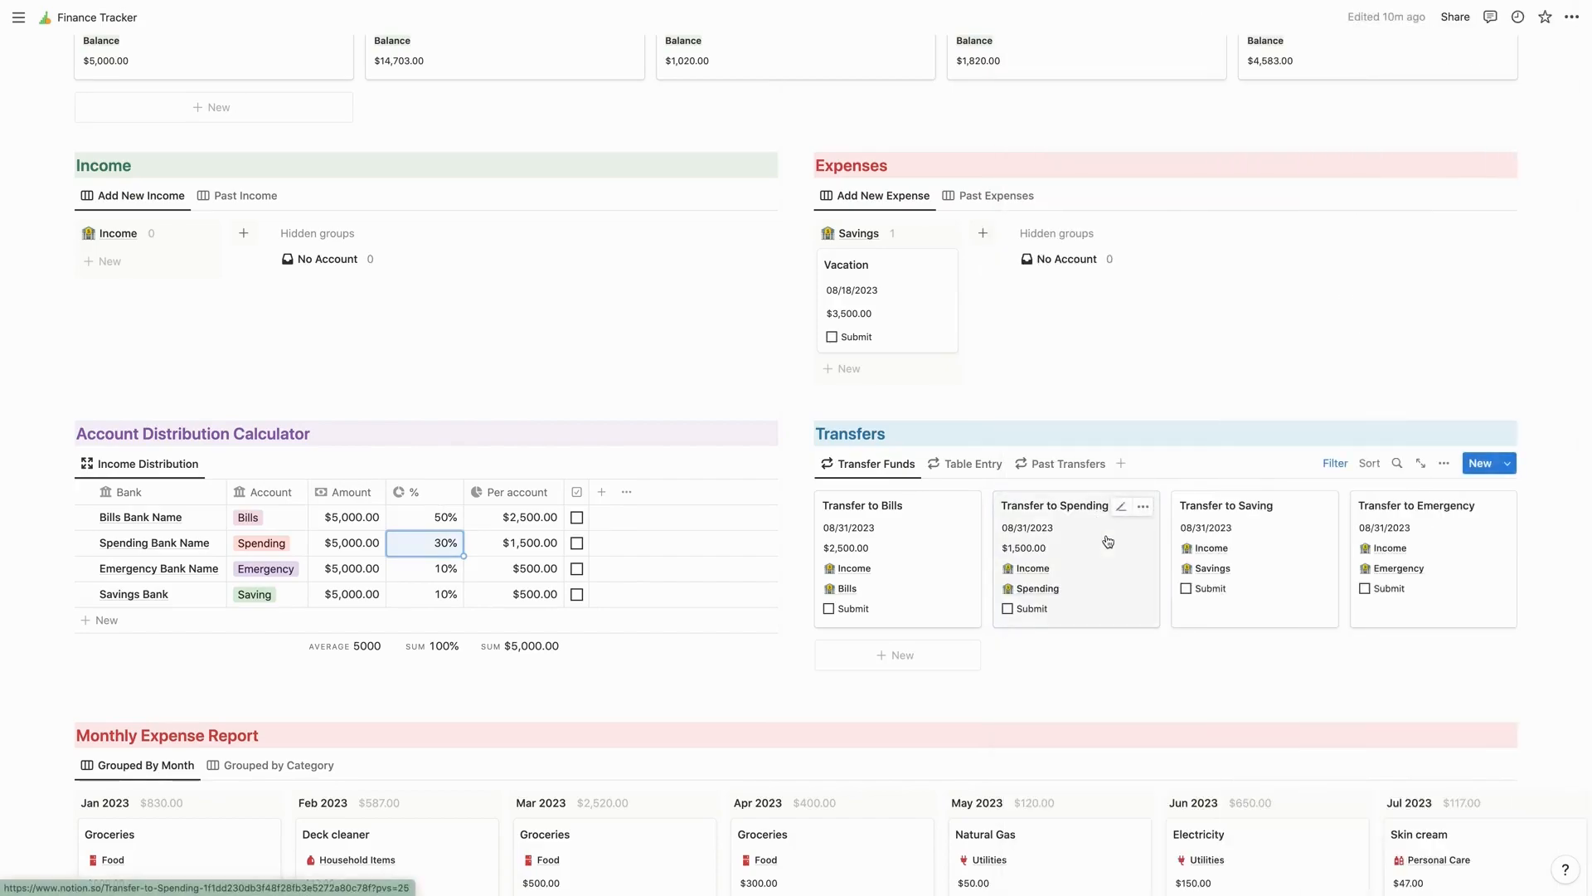
- In the Table Entry view of Transfers, set the Transfer to Saving and Transfer to Emergency amounts to 500 each
click(986, 467)
click(1145, 569)
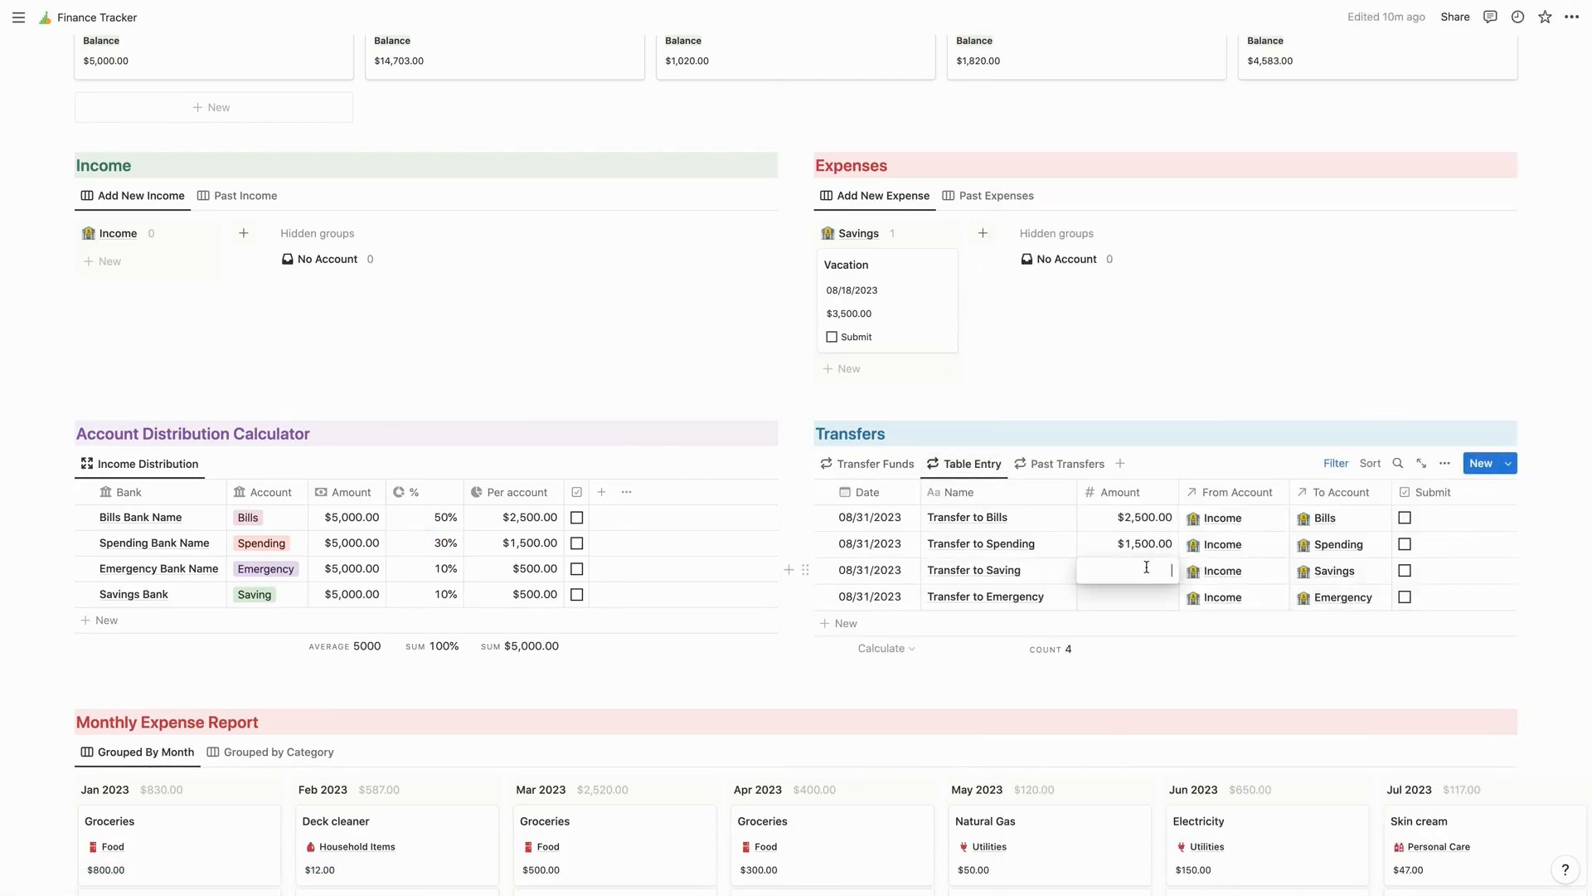
text(500)
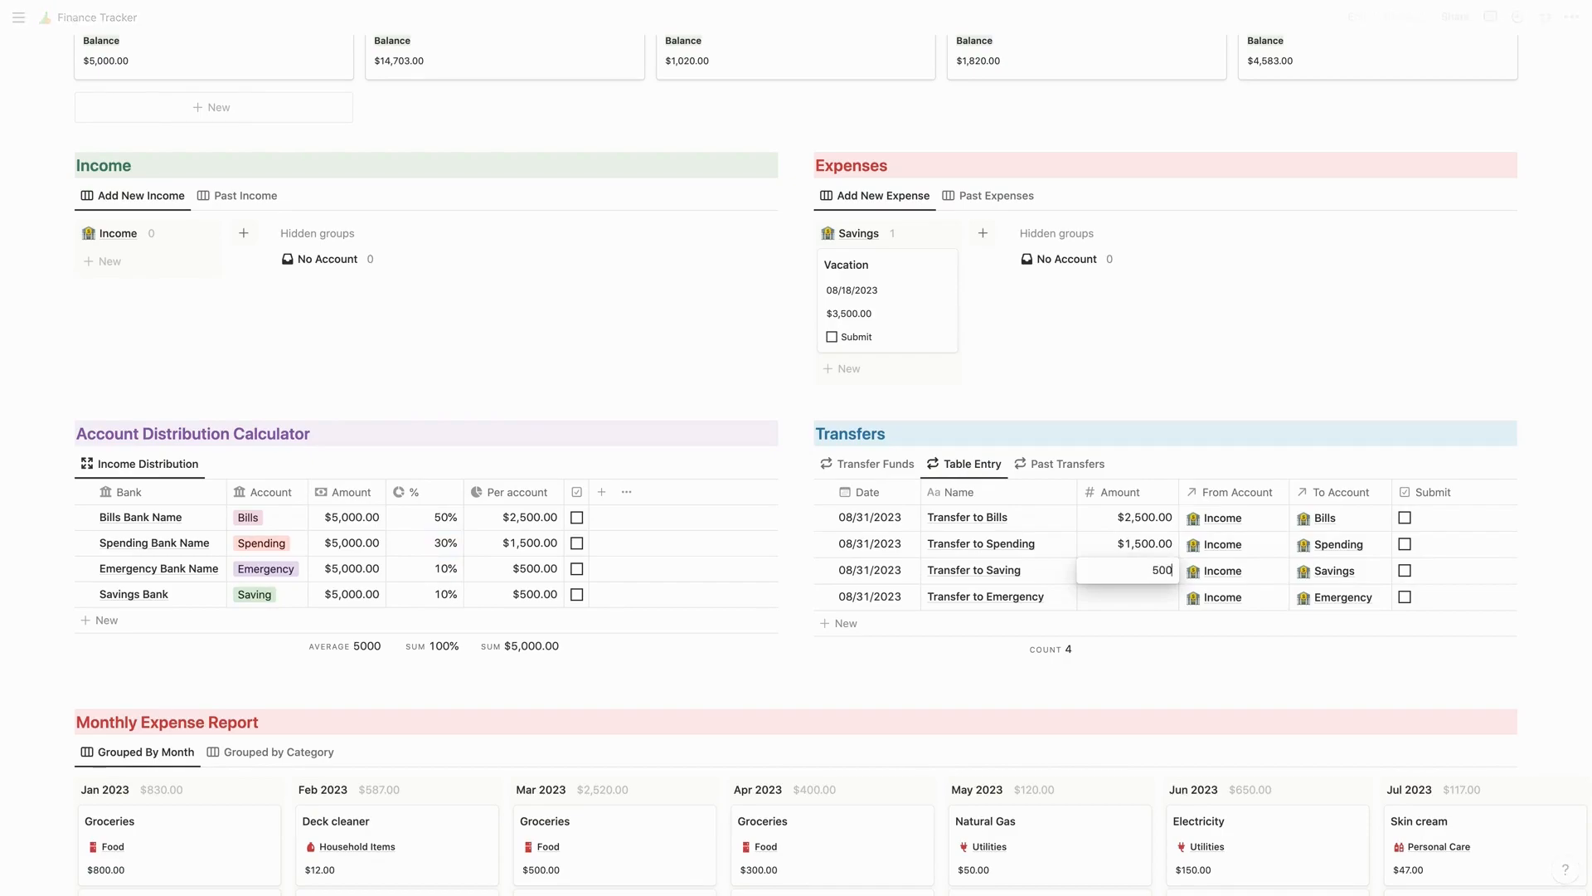
click(1149, 598)
text(500)
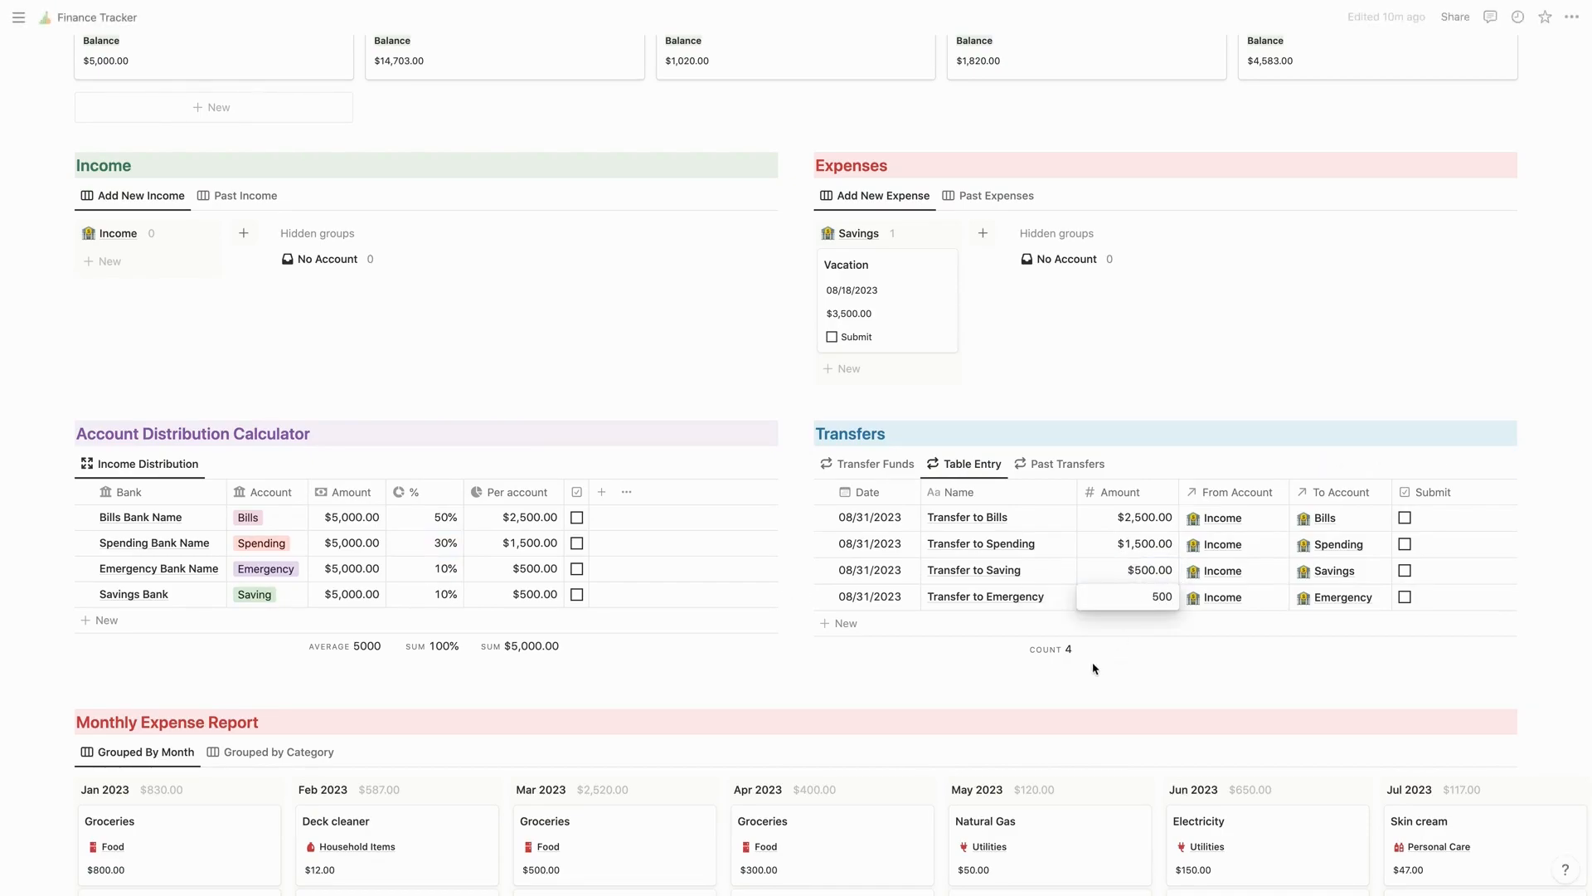
key(Return)
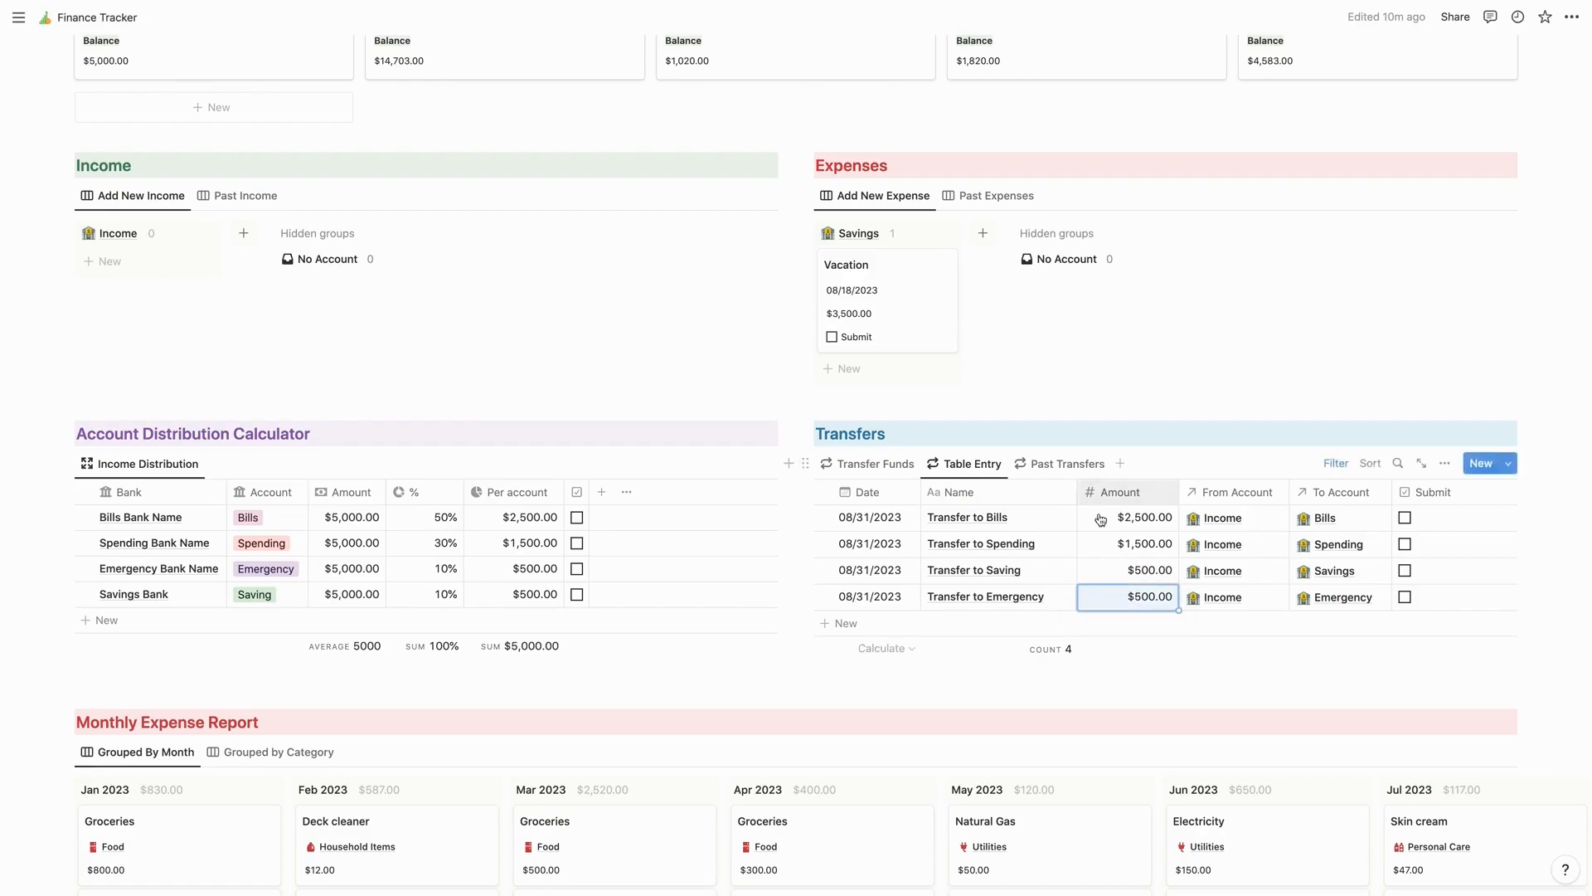
- Mark the Bills, Spending, Saving and Emergency transfers as submitted in the Transfer Funds view
click(844, 463)
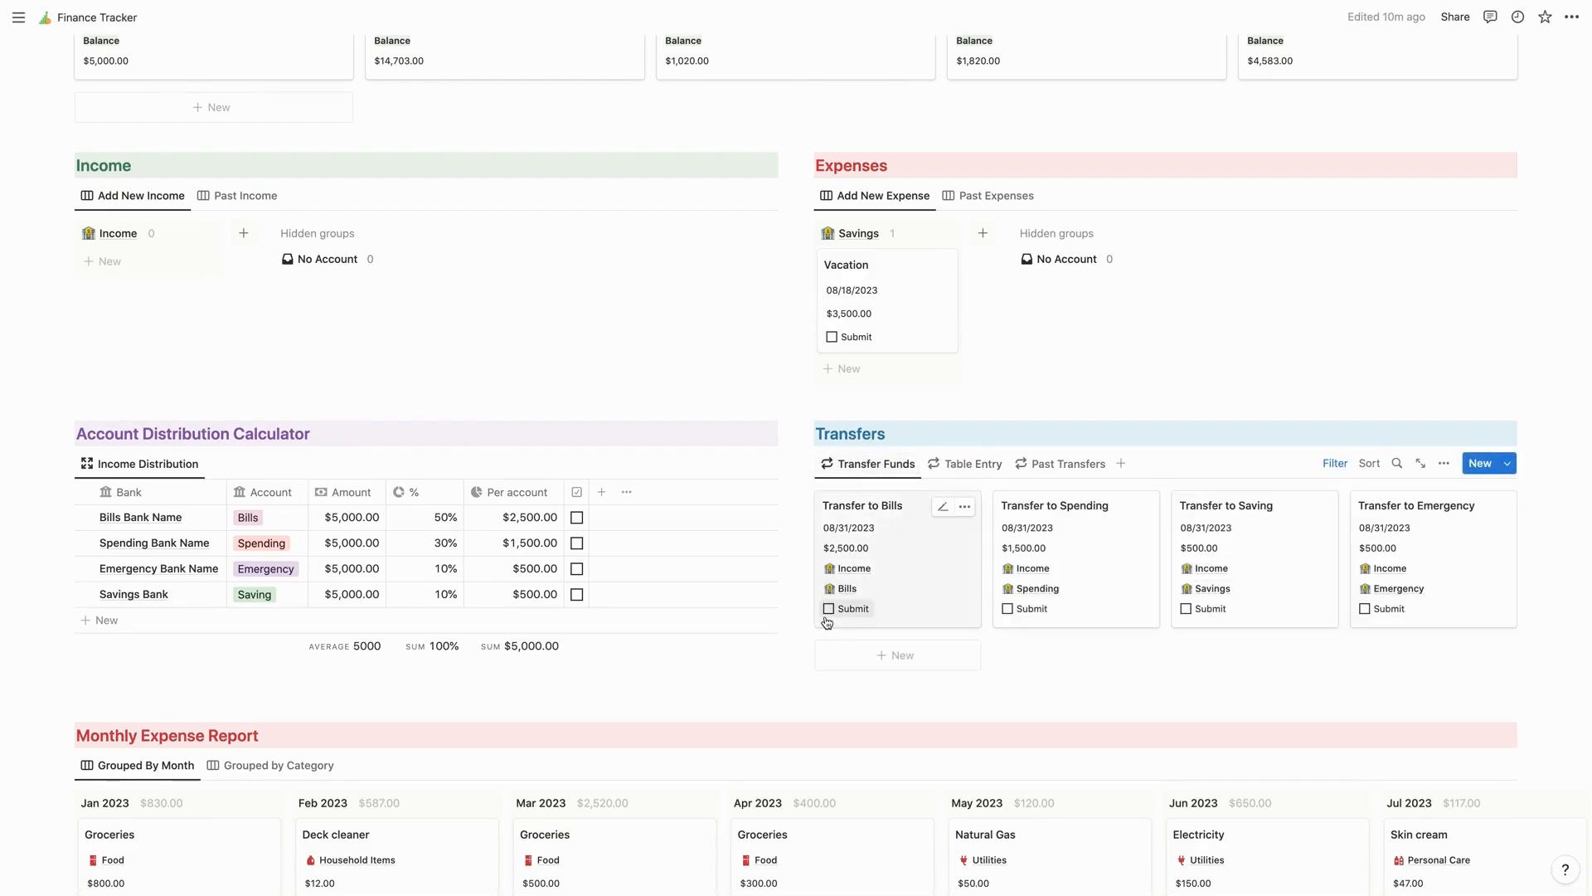
click(828, 611)
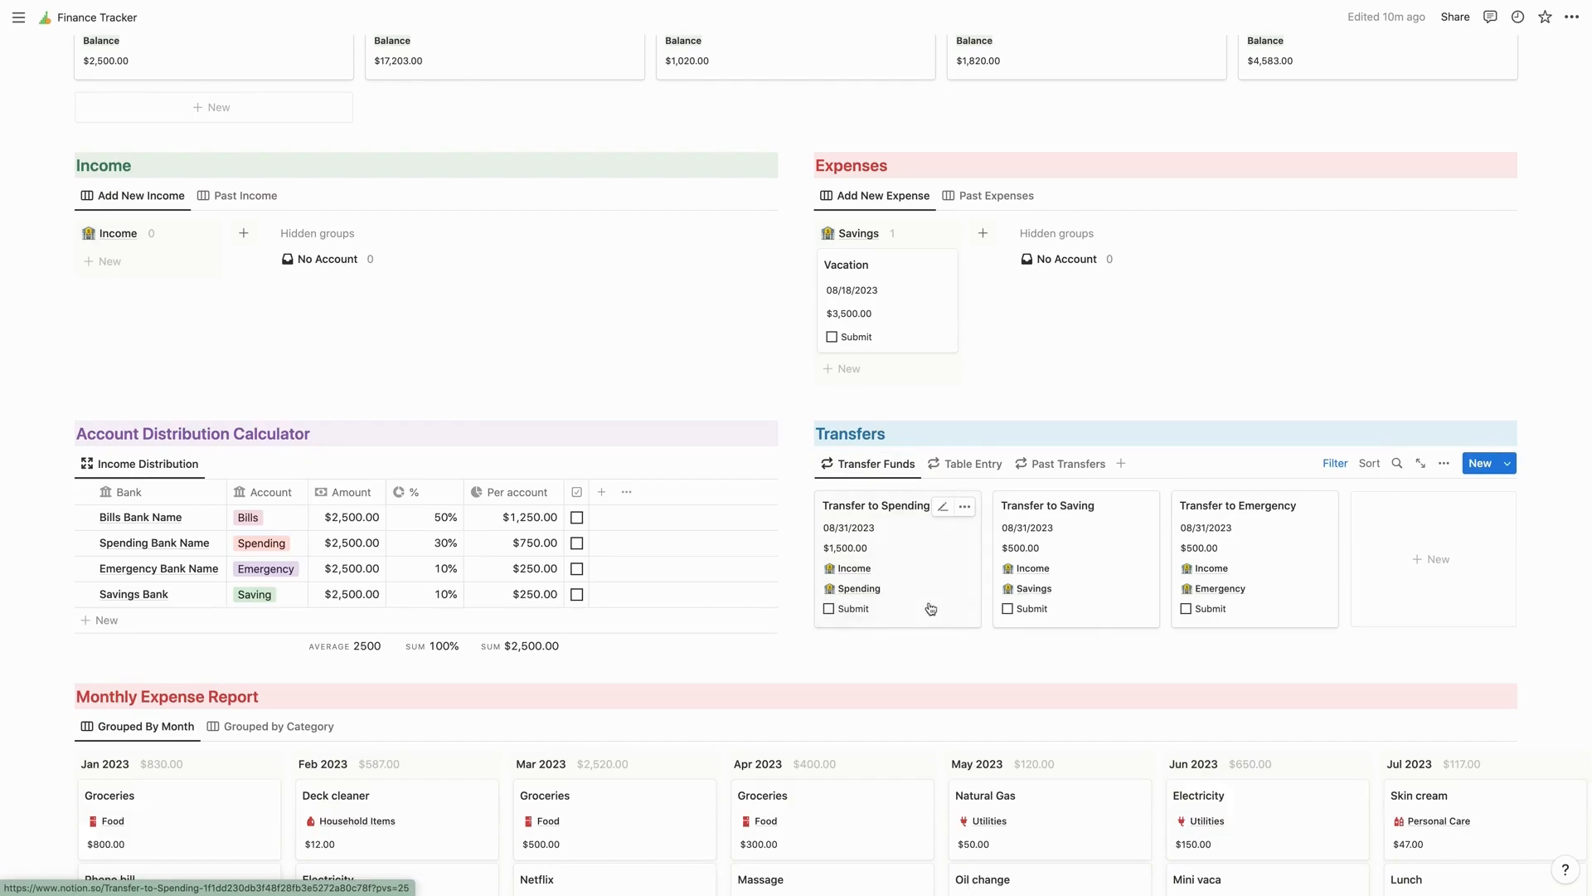
click(827, 611)
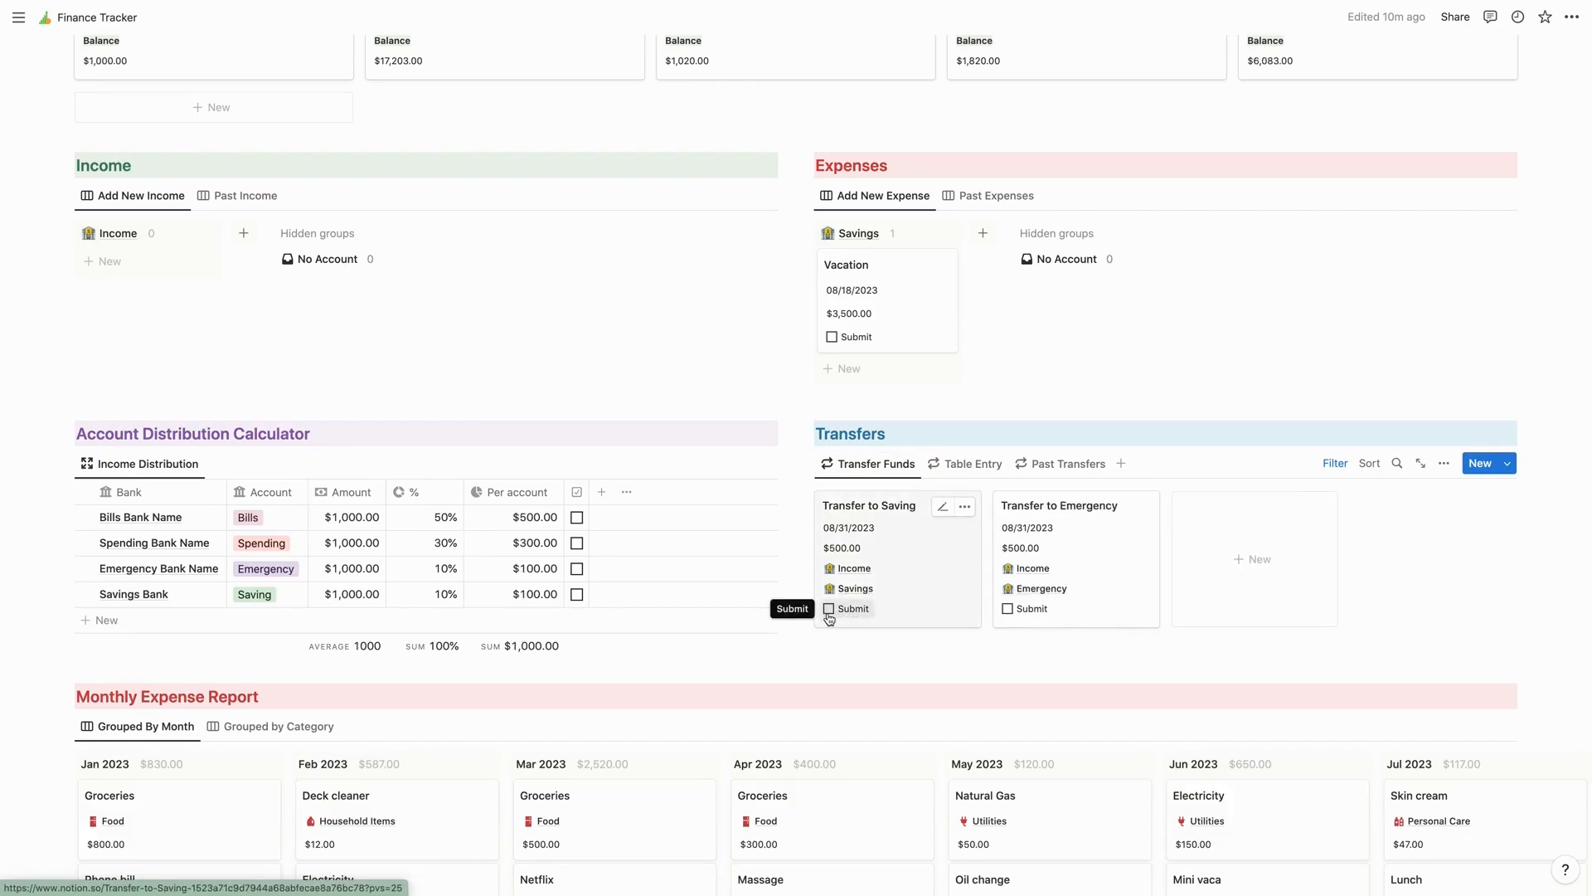
click(828, 611)
click(829, 612)
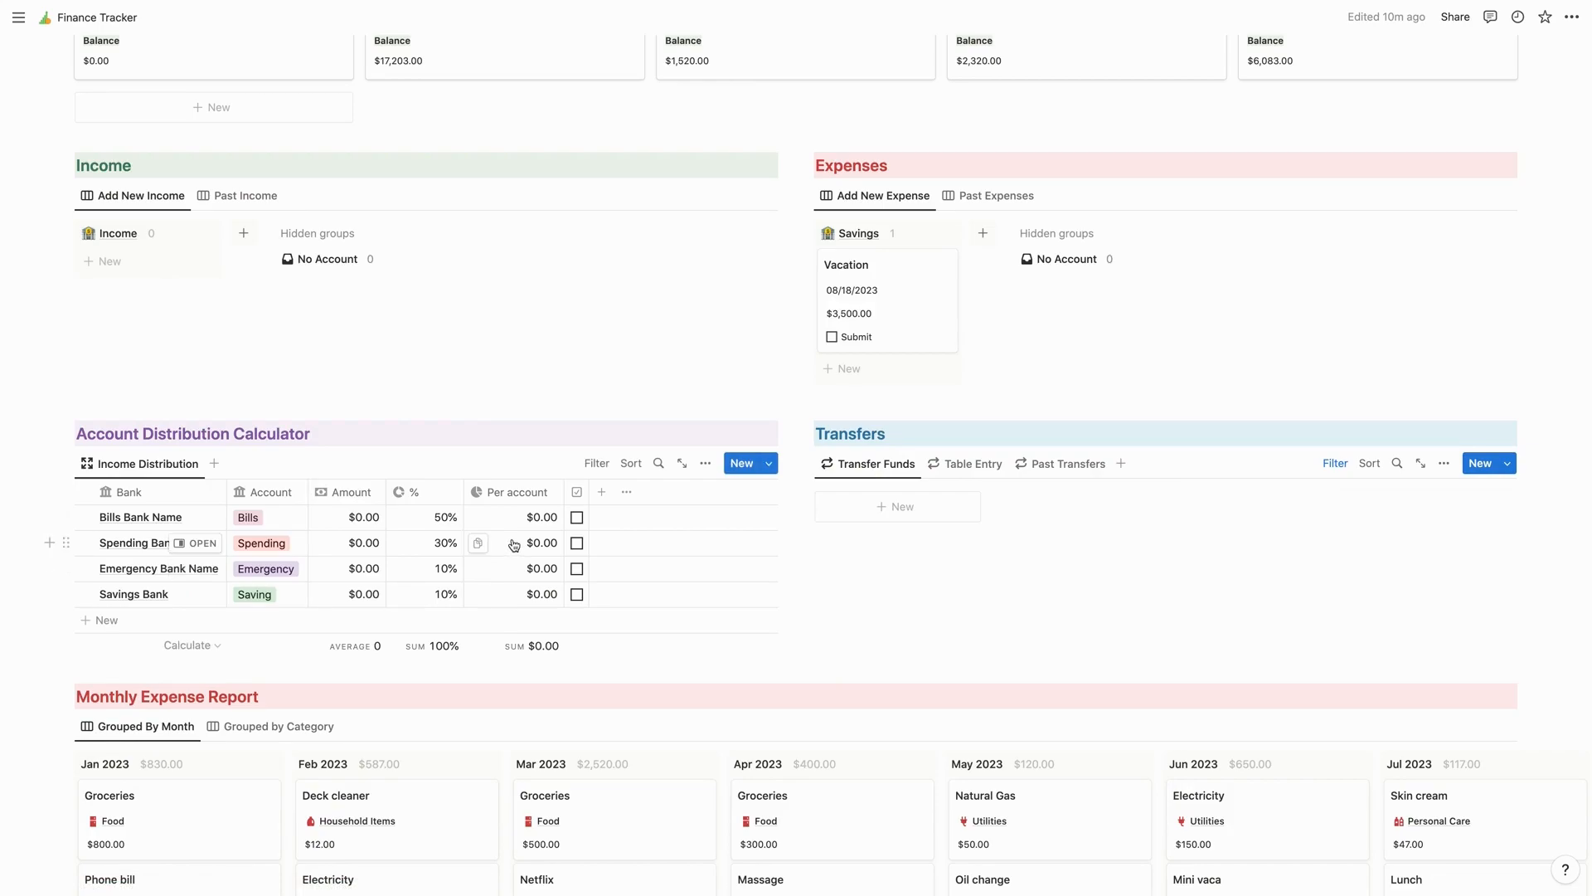
scroll(518, 556, up, 5)
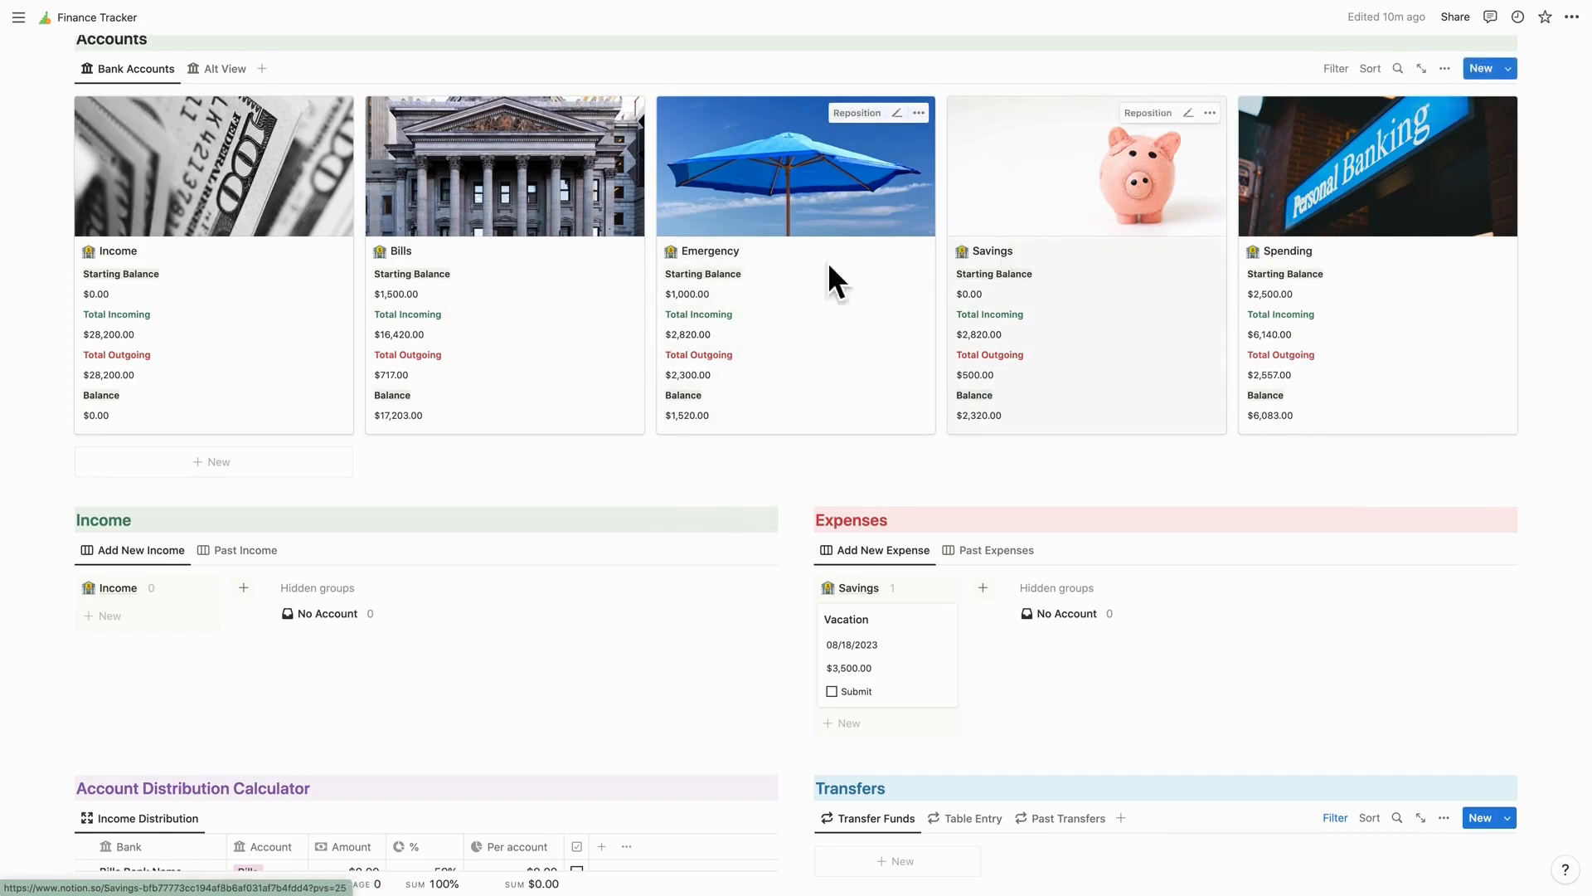
scroll(508, 327, down, 3)
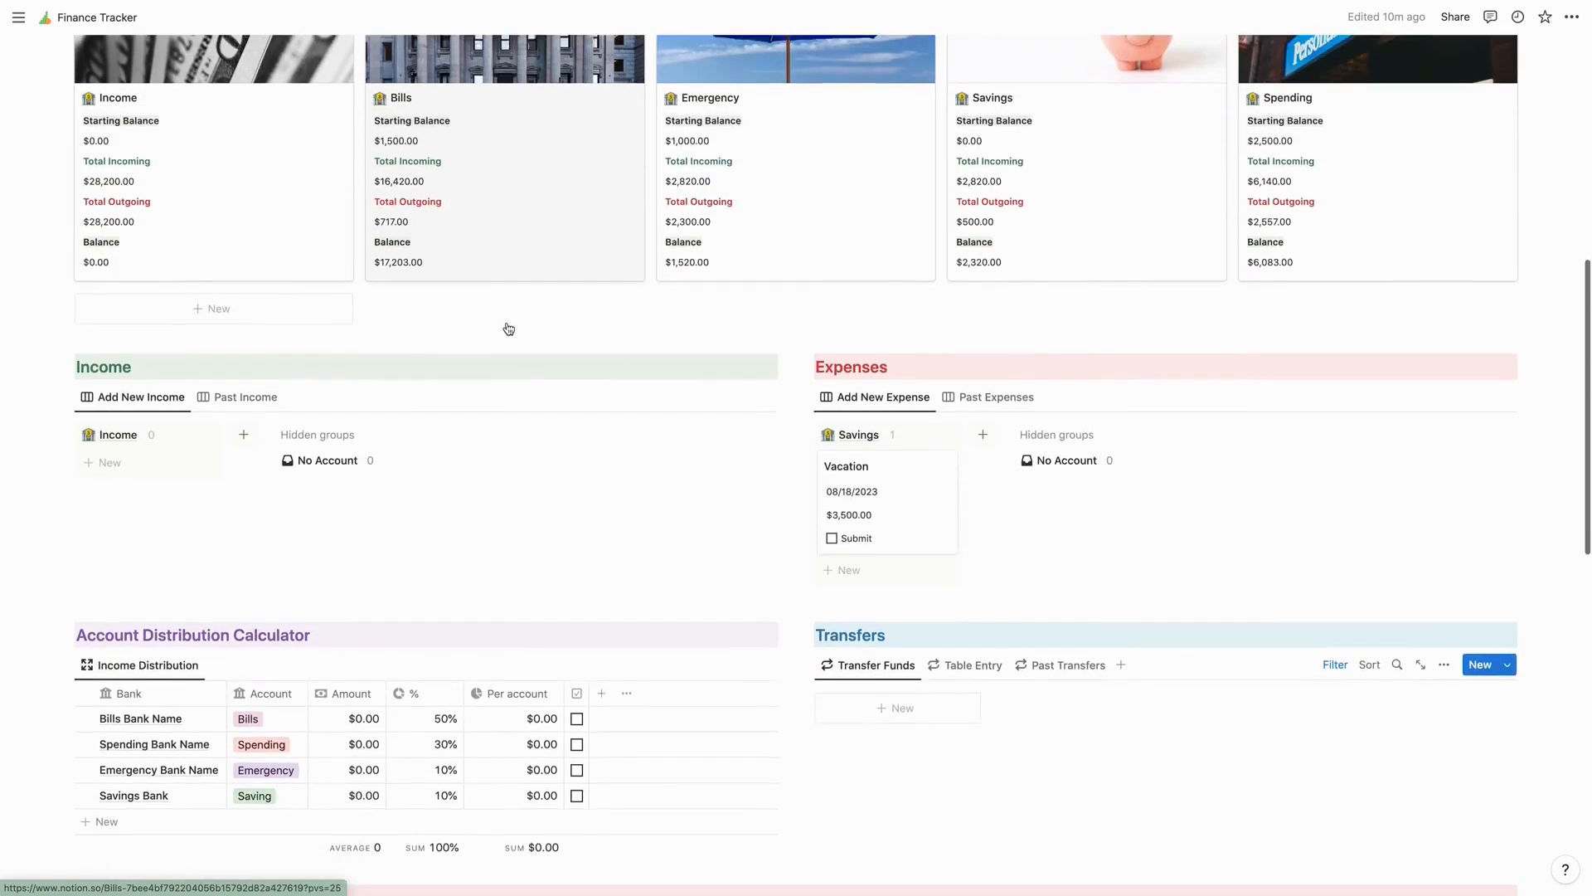
- Show the Monthly Expense Report grouped by category and examine the expenses across all categories and months
scroll(490, 330, down, 1)
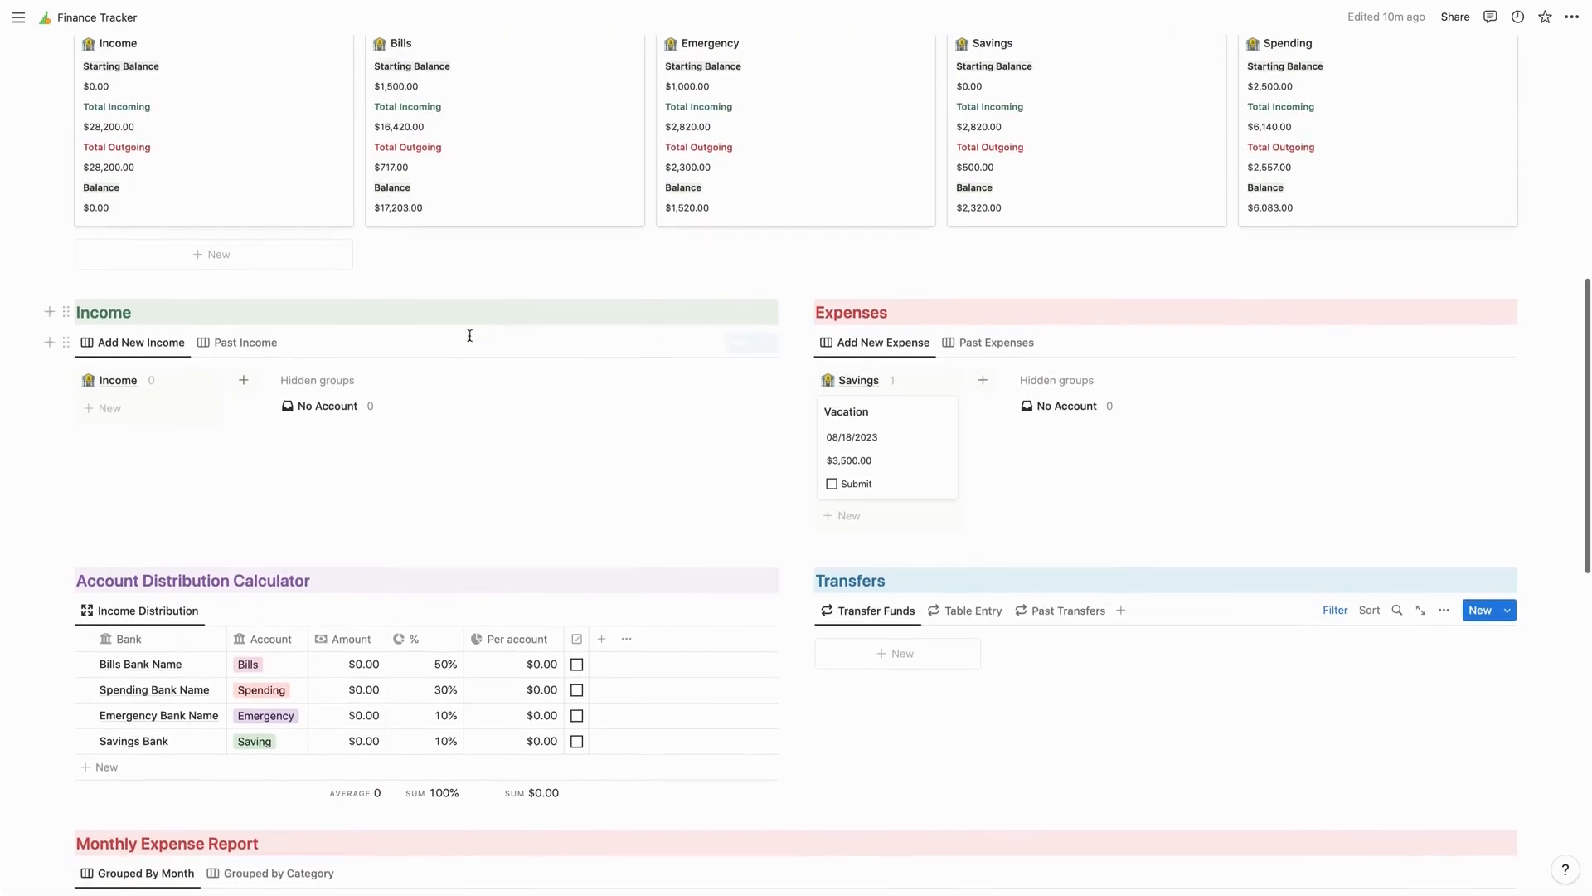
scroll(436, 337, down, 8)
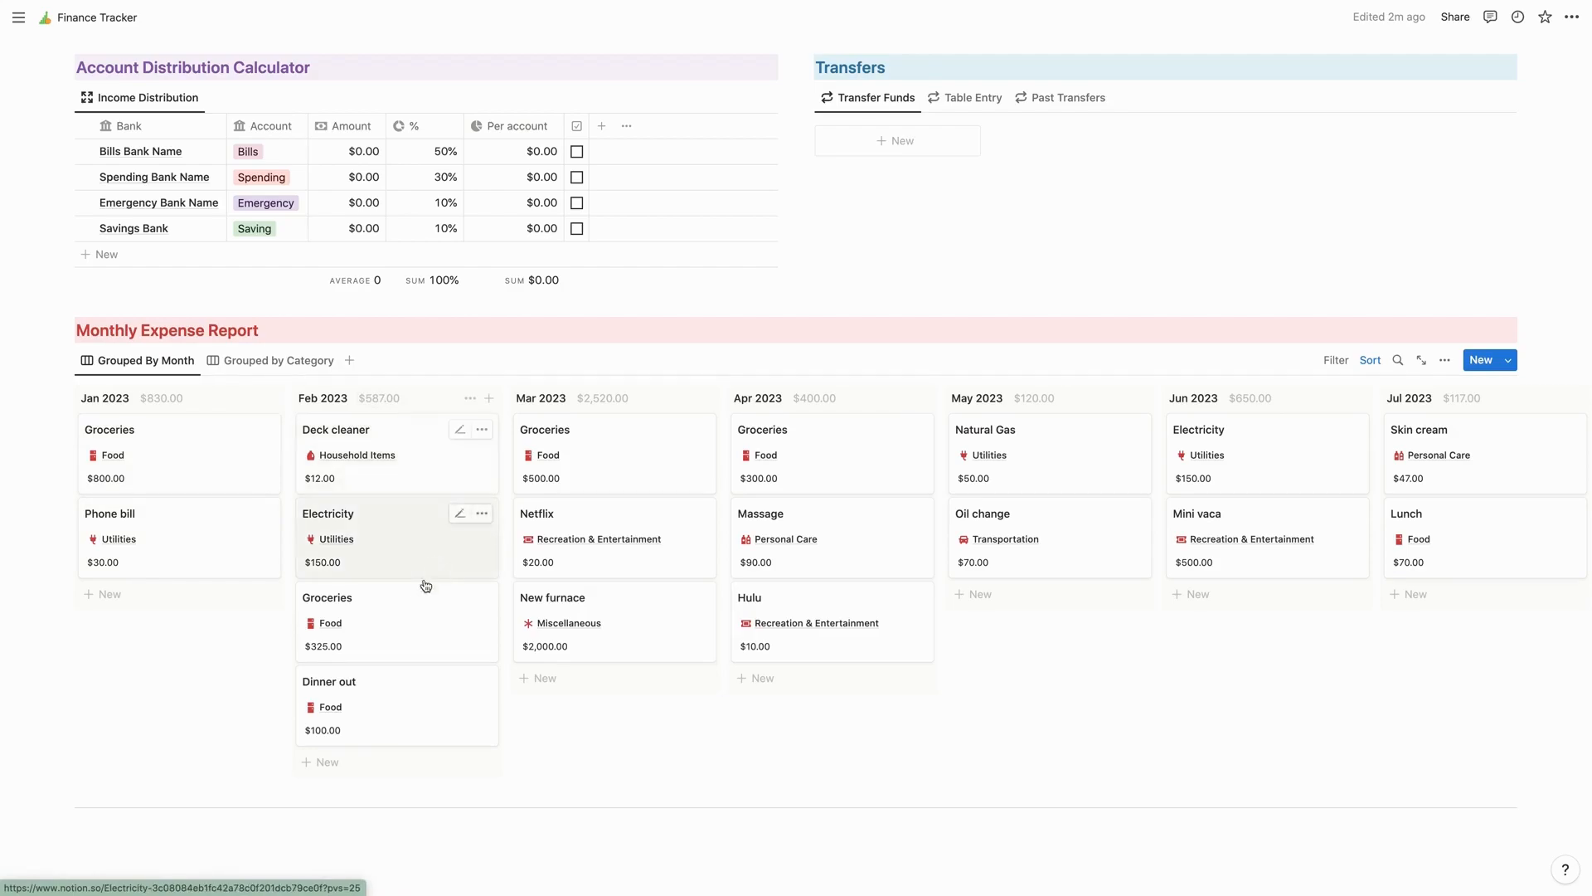
click(267, 362)
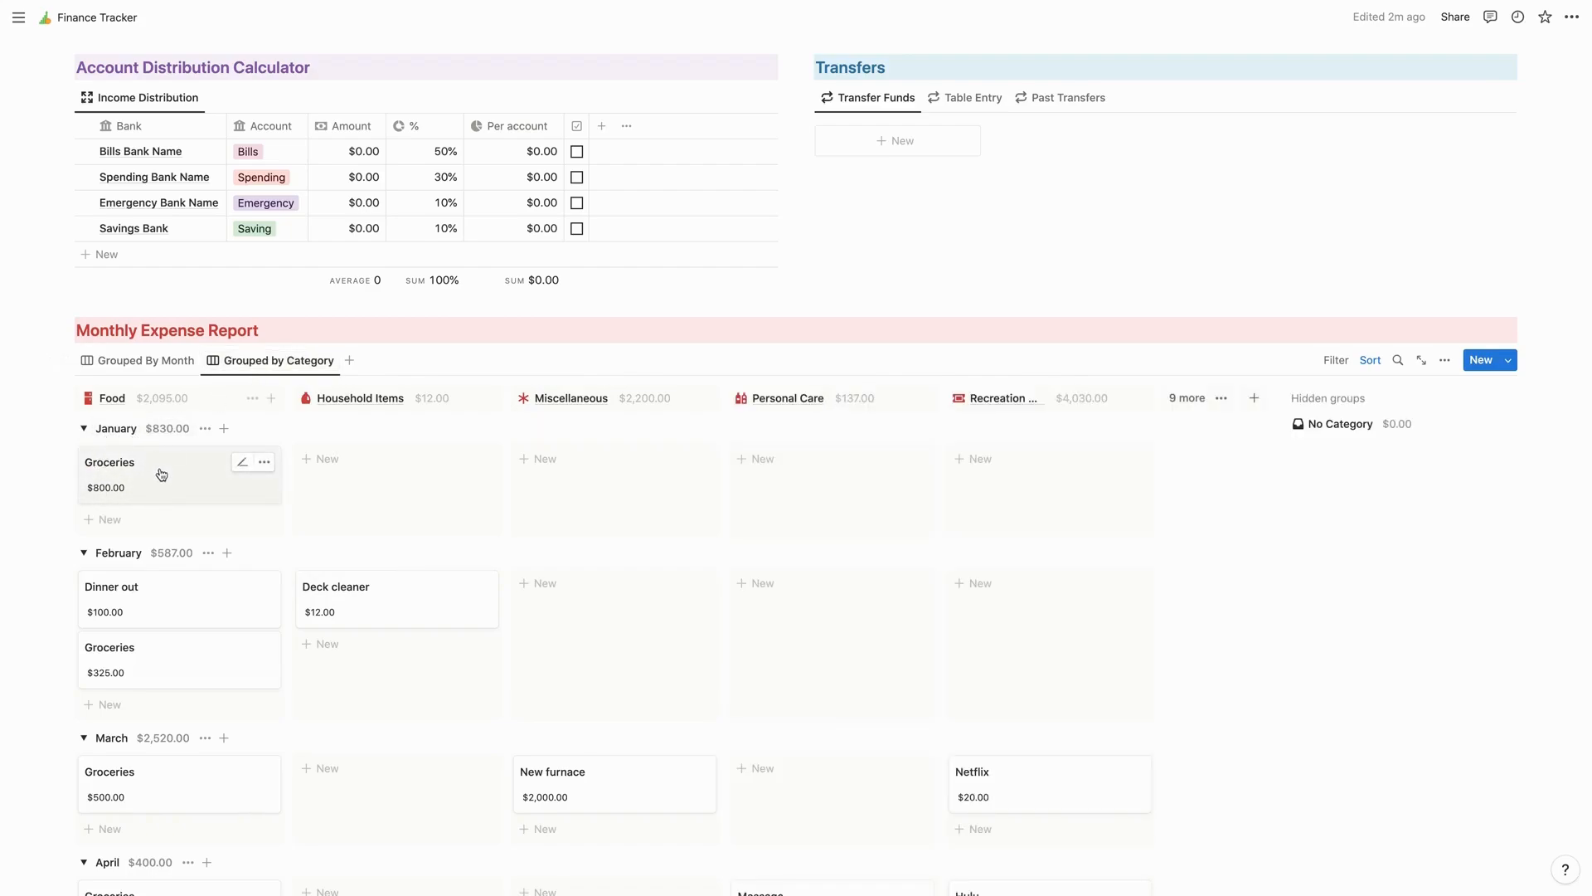
scroll(1147, 469, right, 5)
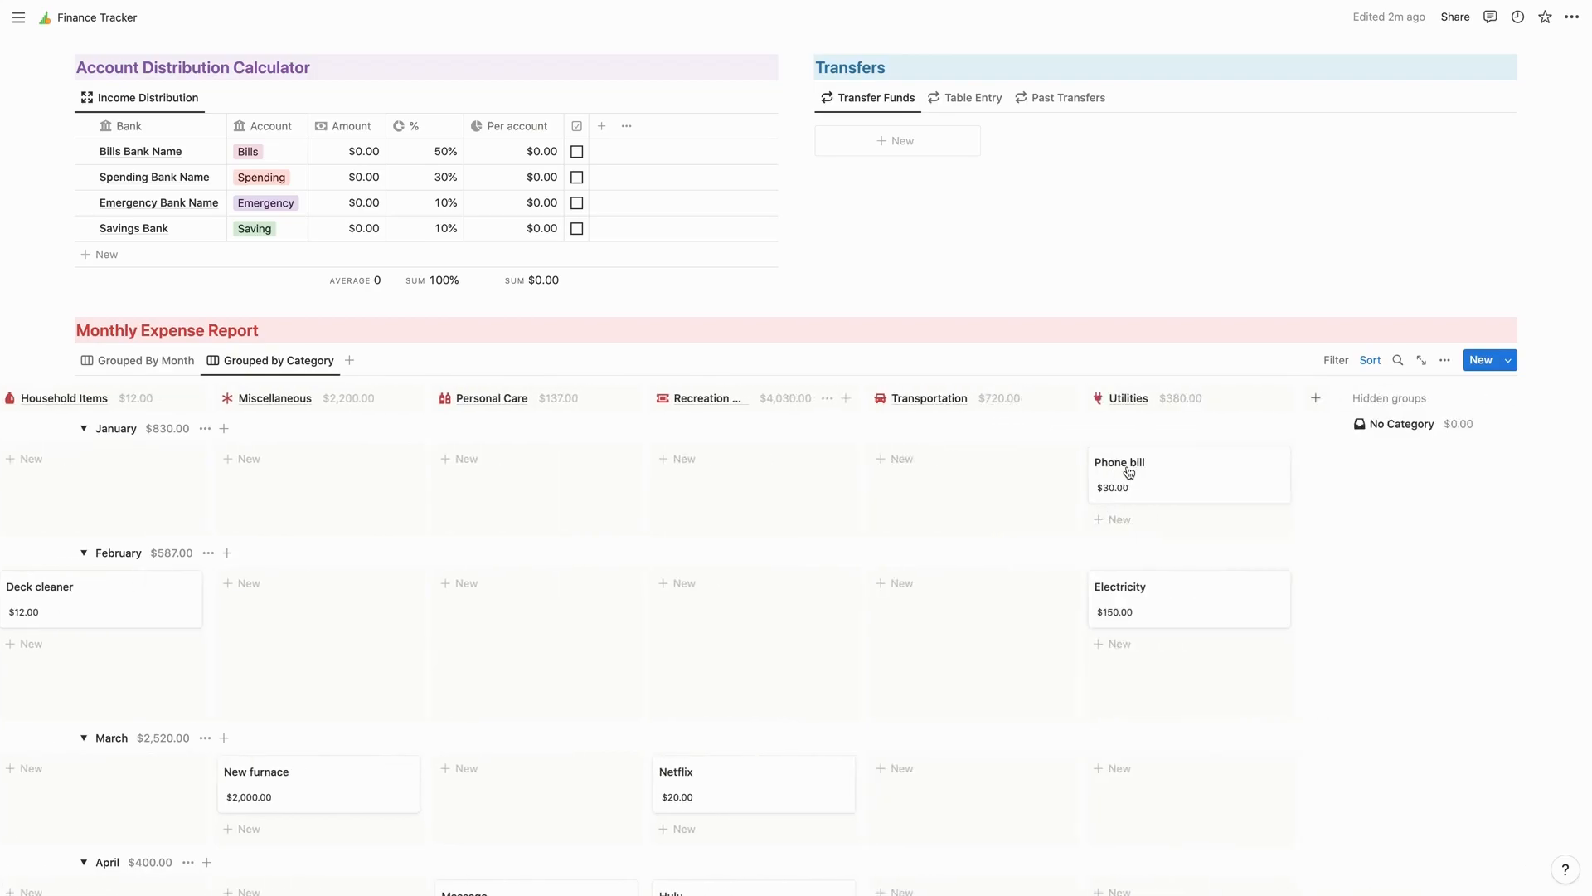
scroll(1132, 471, left, 5)
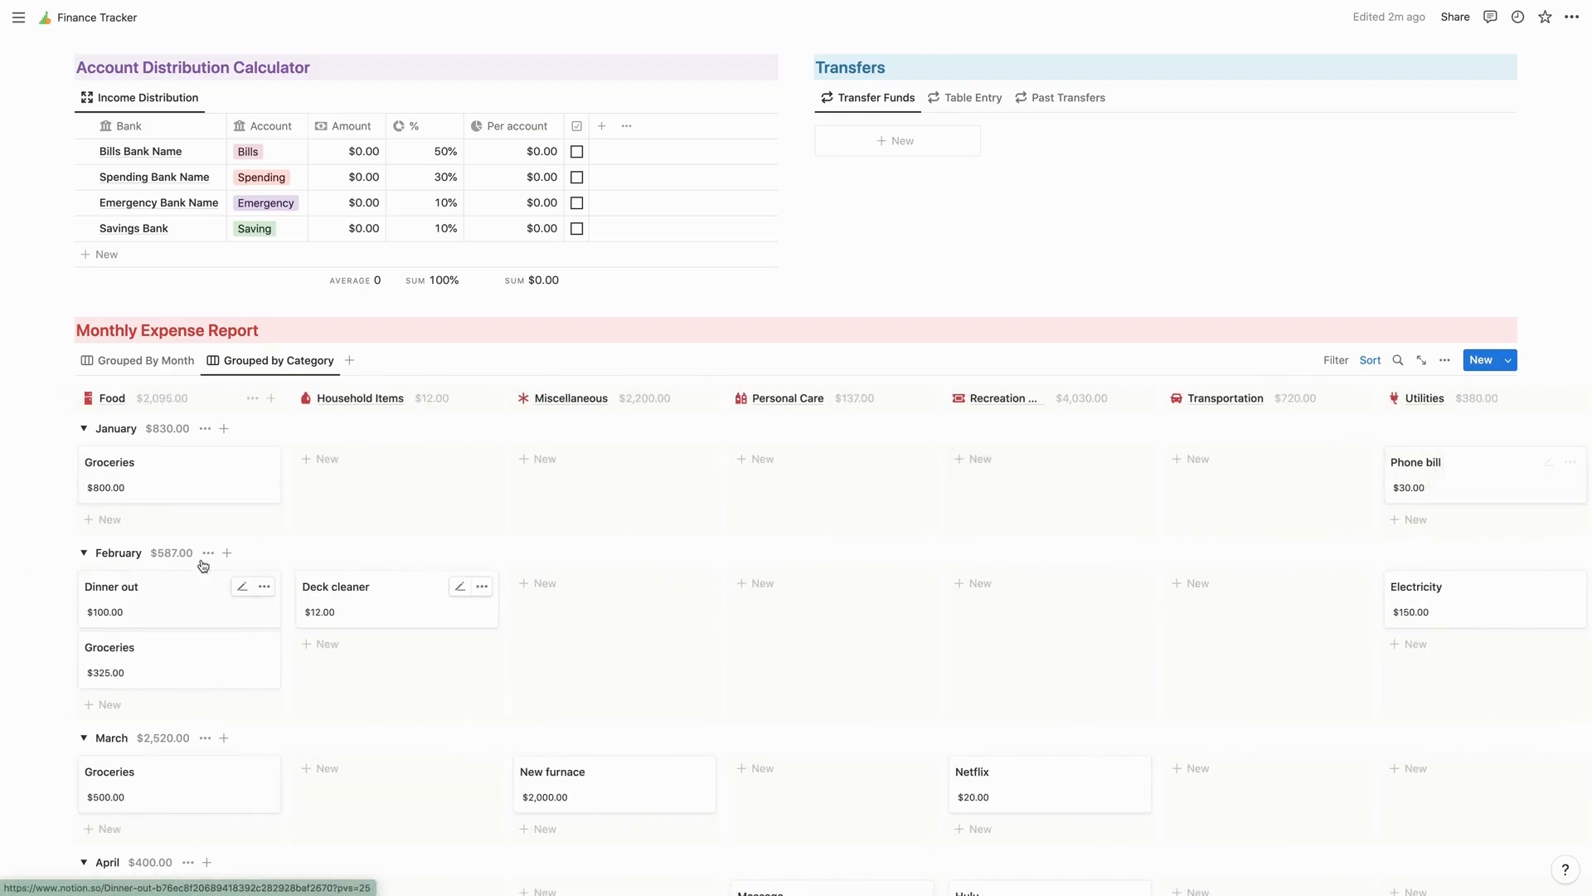
scroll(199, 561, down, 3)
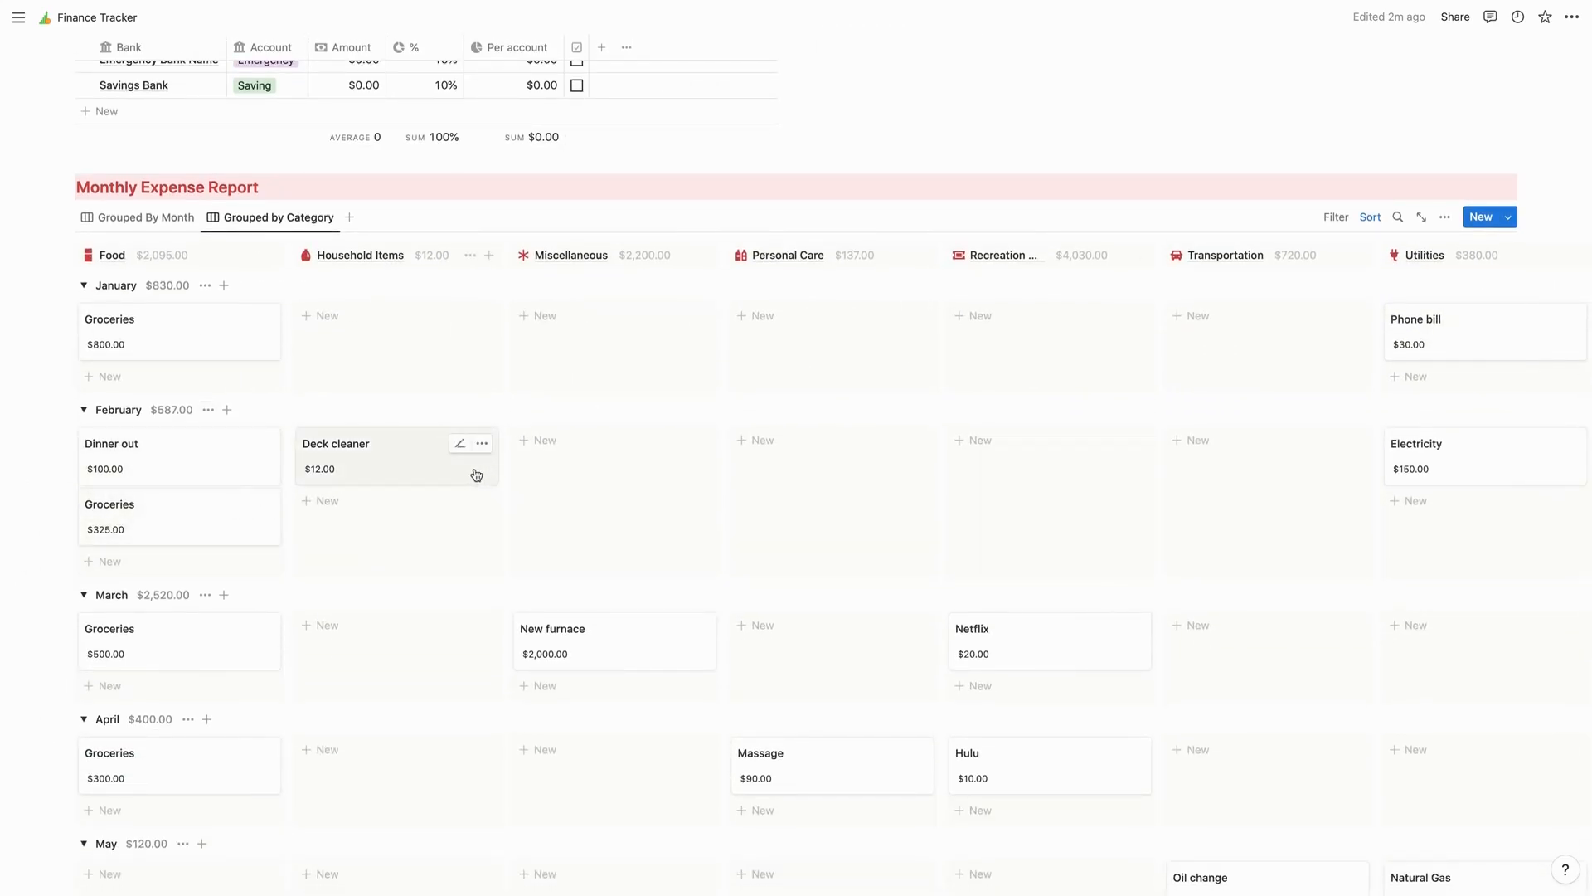
scroll(355, 573, down, 3)
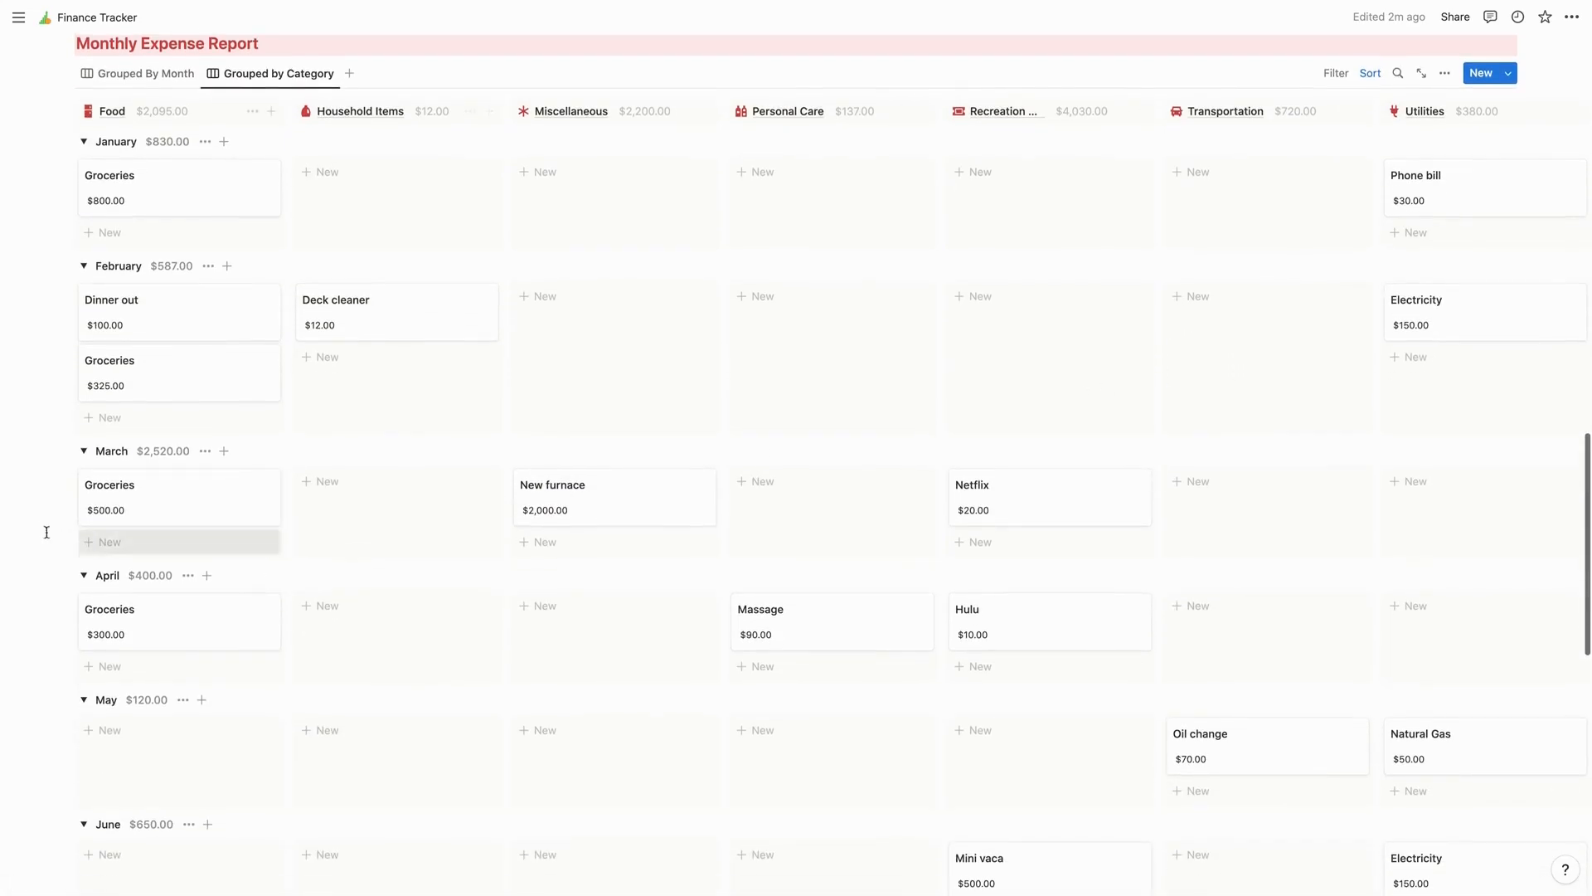
scroll(142, 585, up, 2)
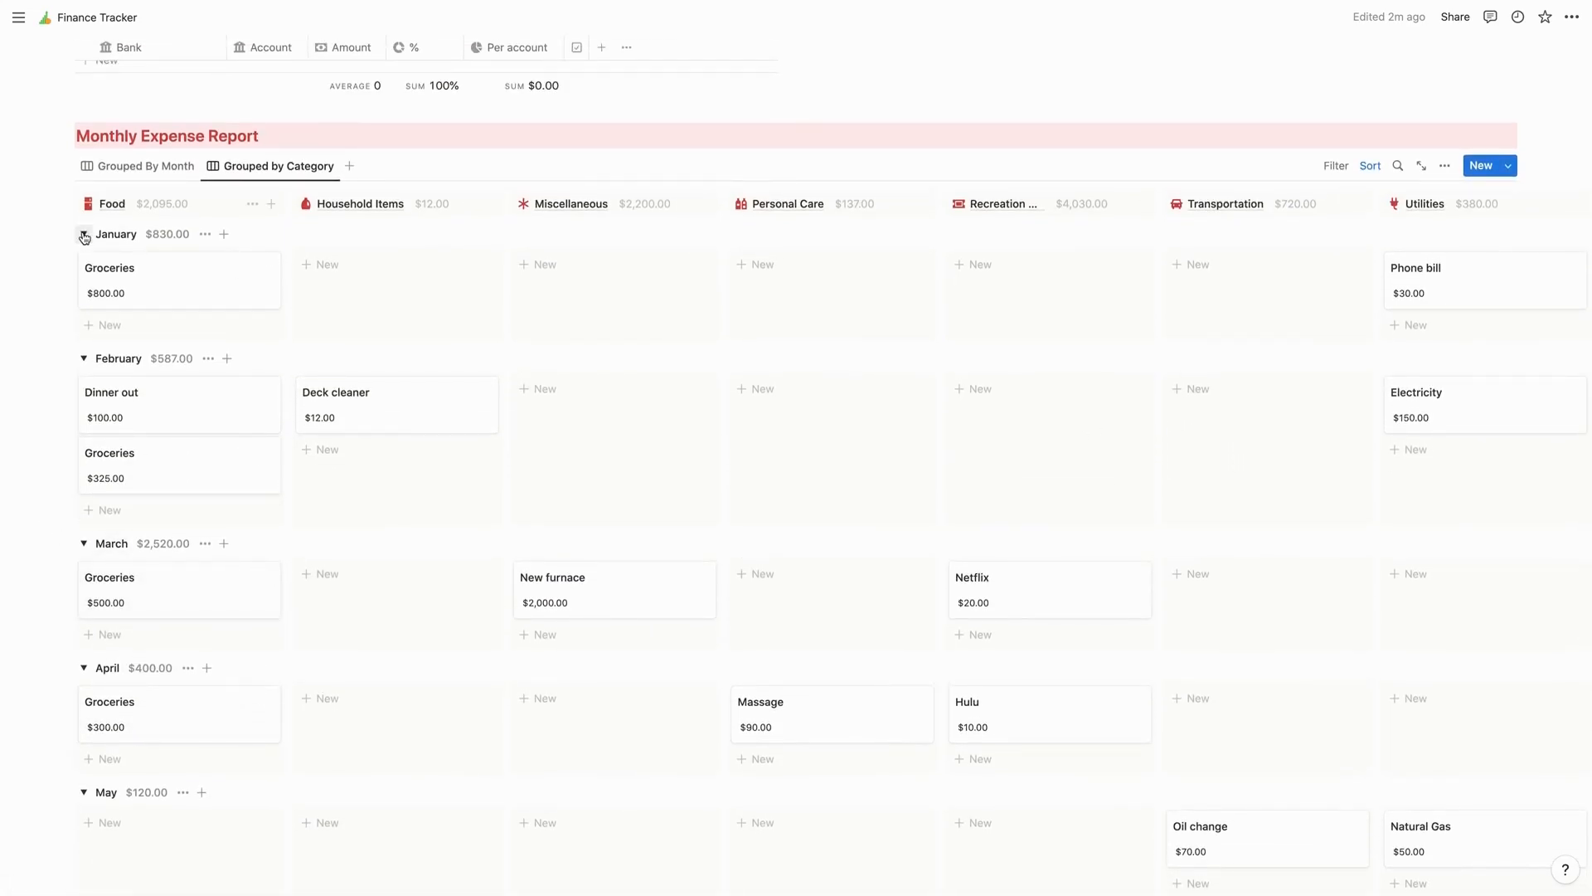
- Collapse the January through August groups in the Grouped by Category report and return to the Grouped By Month view
click(83, 235)
click(84, 265)
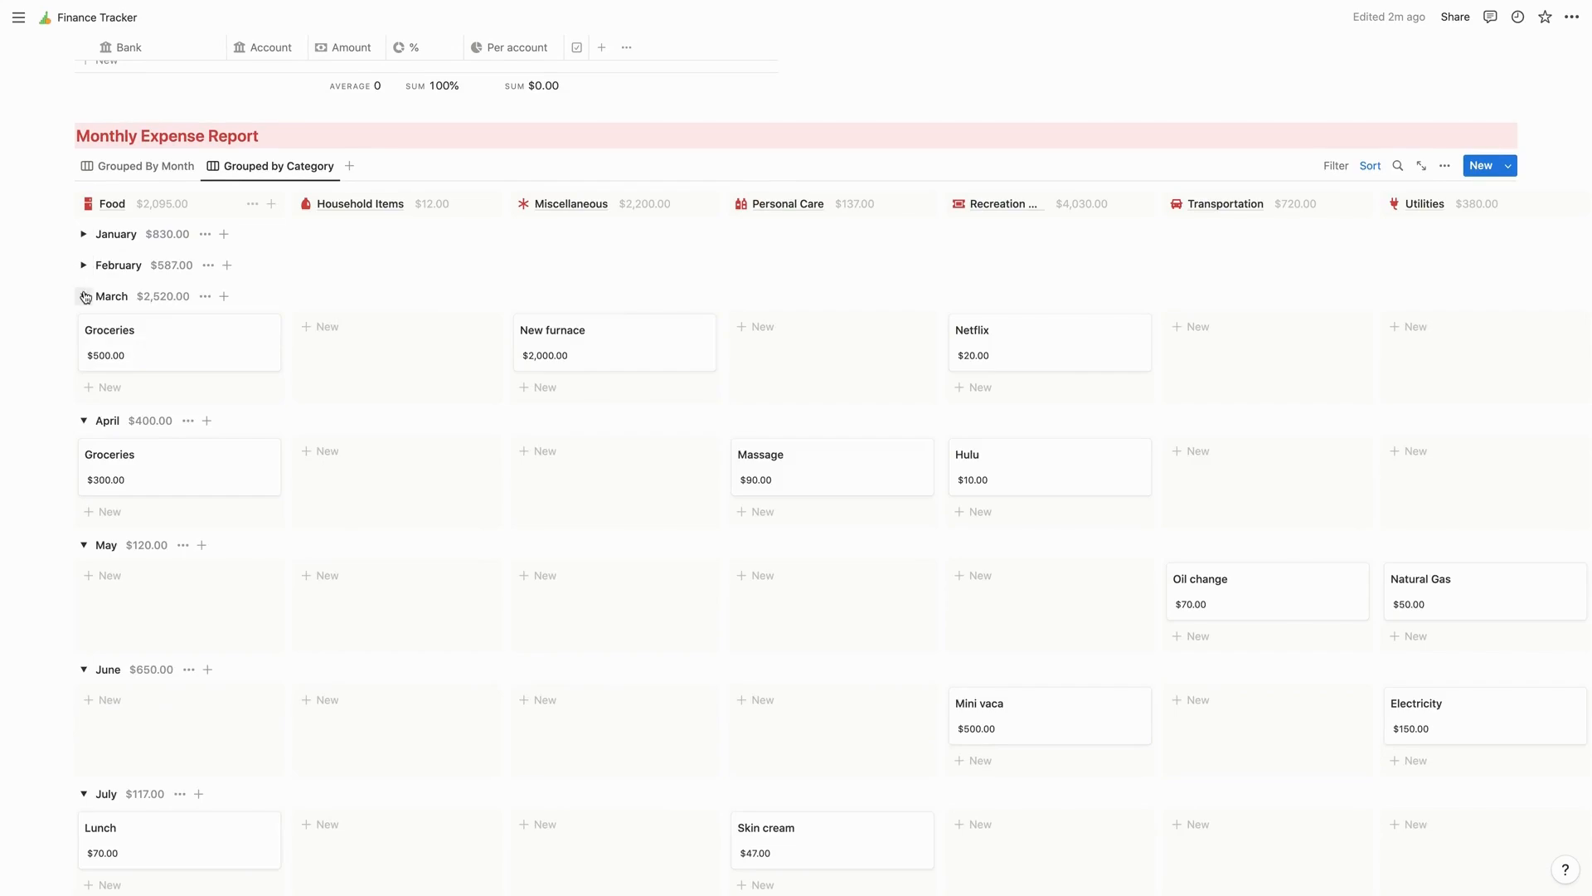
click(83, 296)
click(84, 328)
click(83, 358)
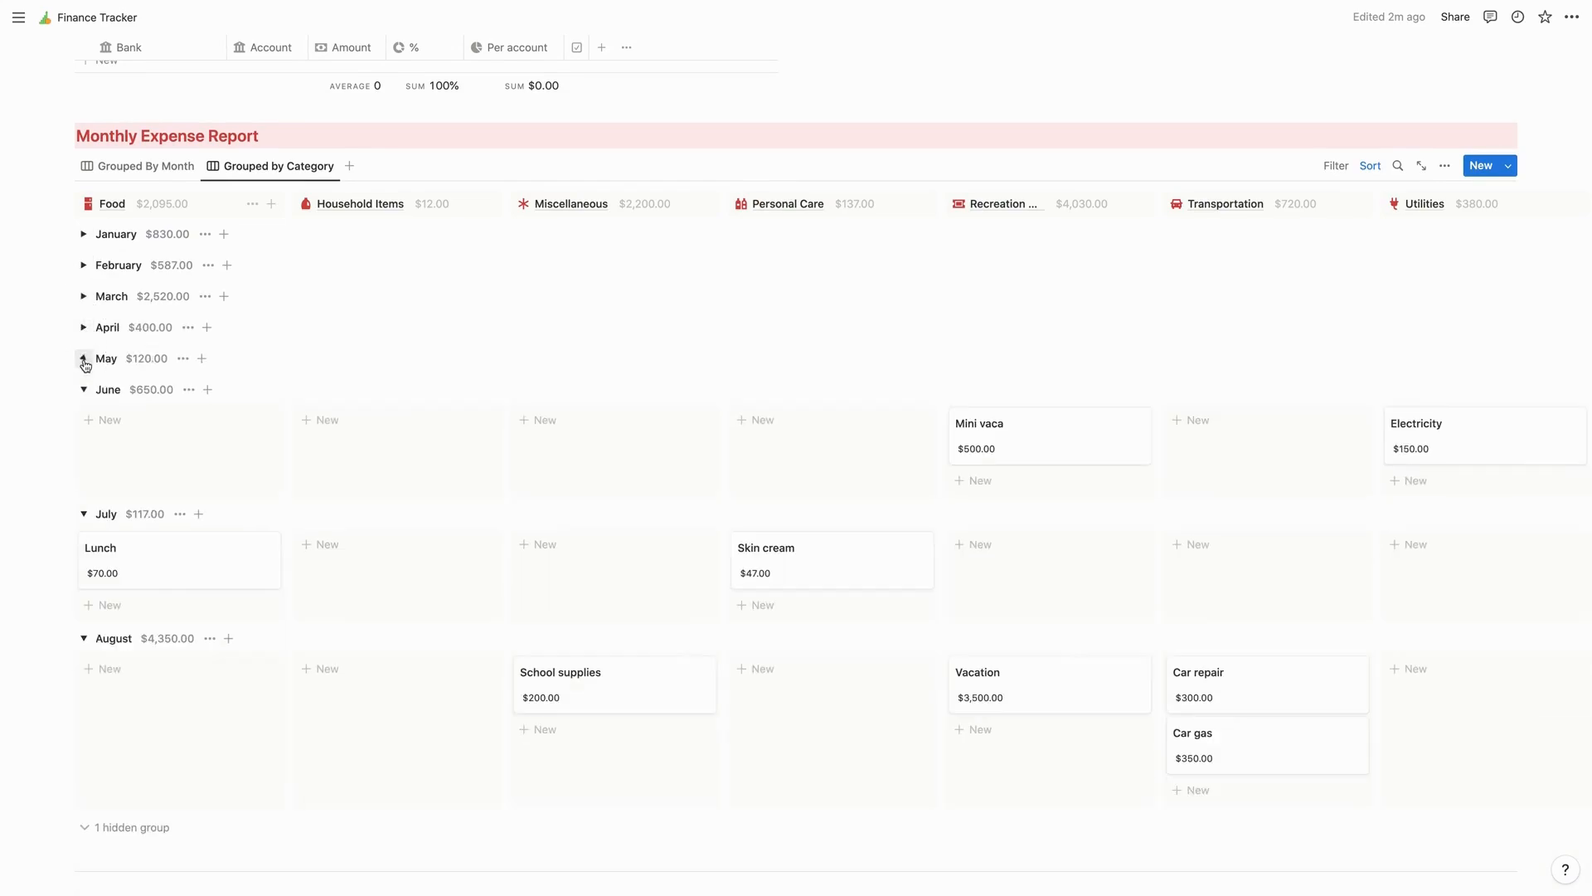
click(84, 389)
click(84, 420)
click(84, 452)
scroll(116, 487, up, 3)
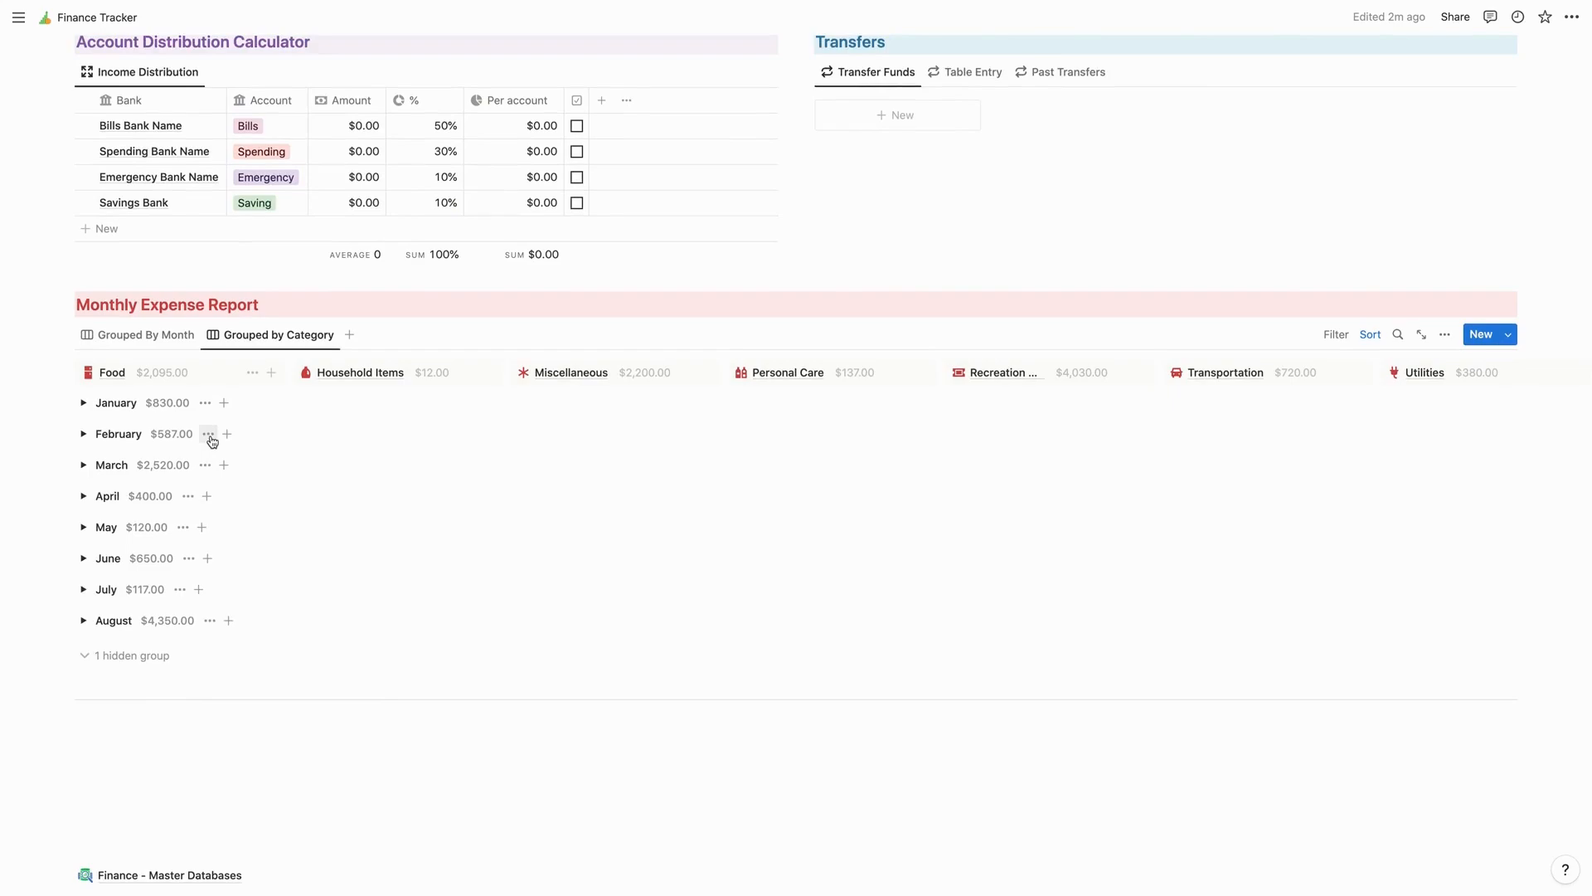
click(158, 335)
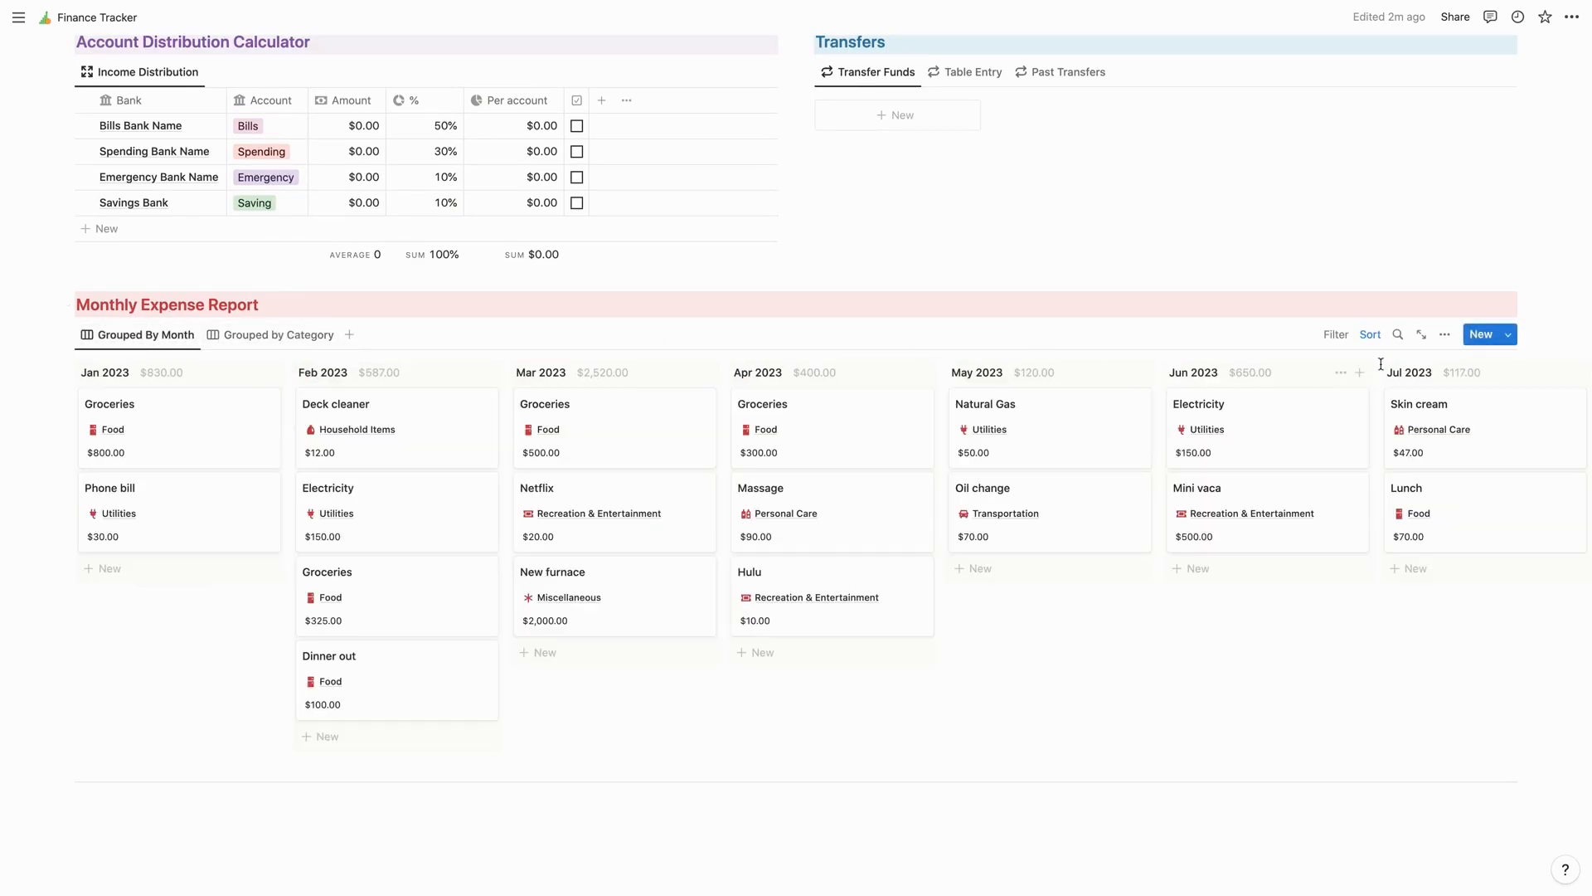
- Duplicate the report's Grouped By Month view, try the Gallery layout on the copy and change it to the Table layout
click(180, 336)
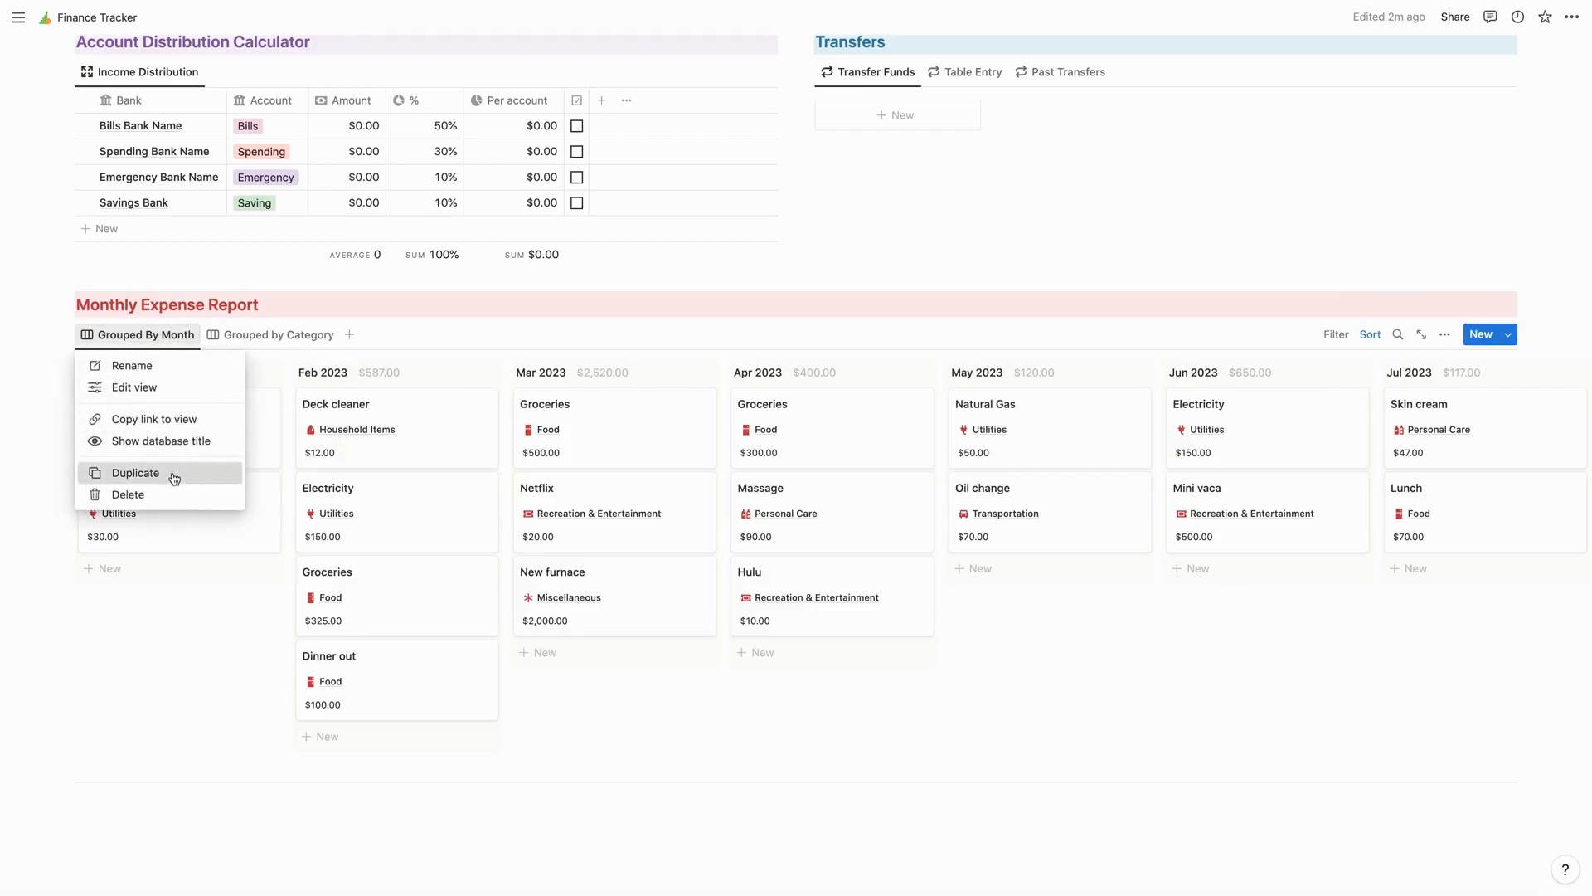
click(173, 475)
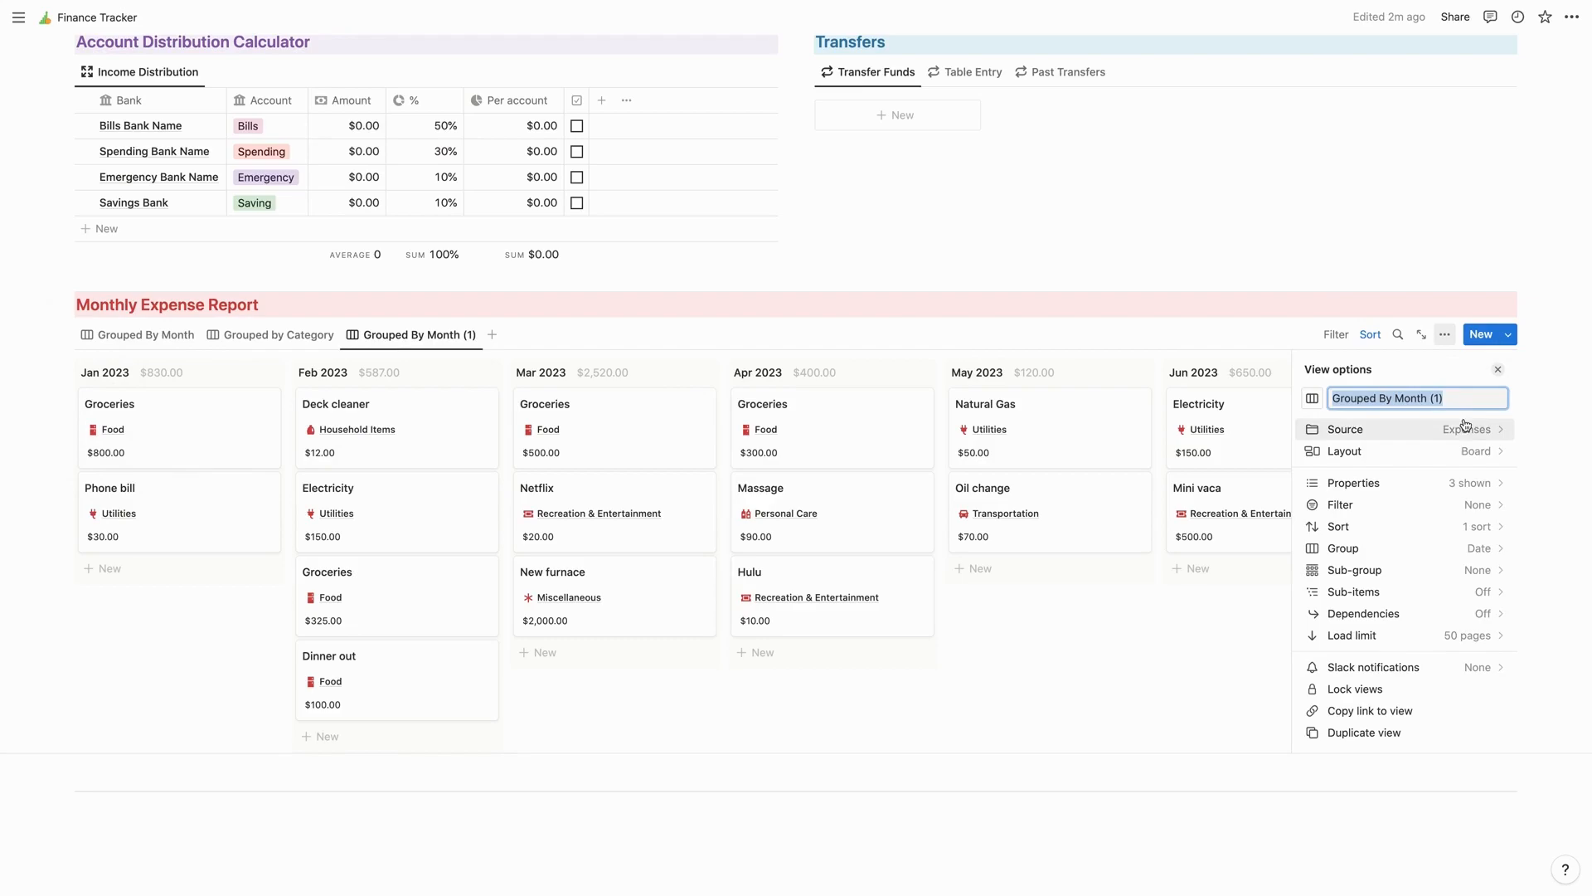
click(1482, 454)
click(1472, 475)
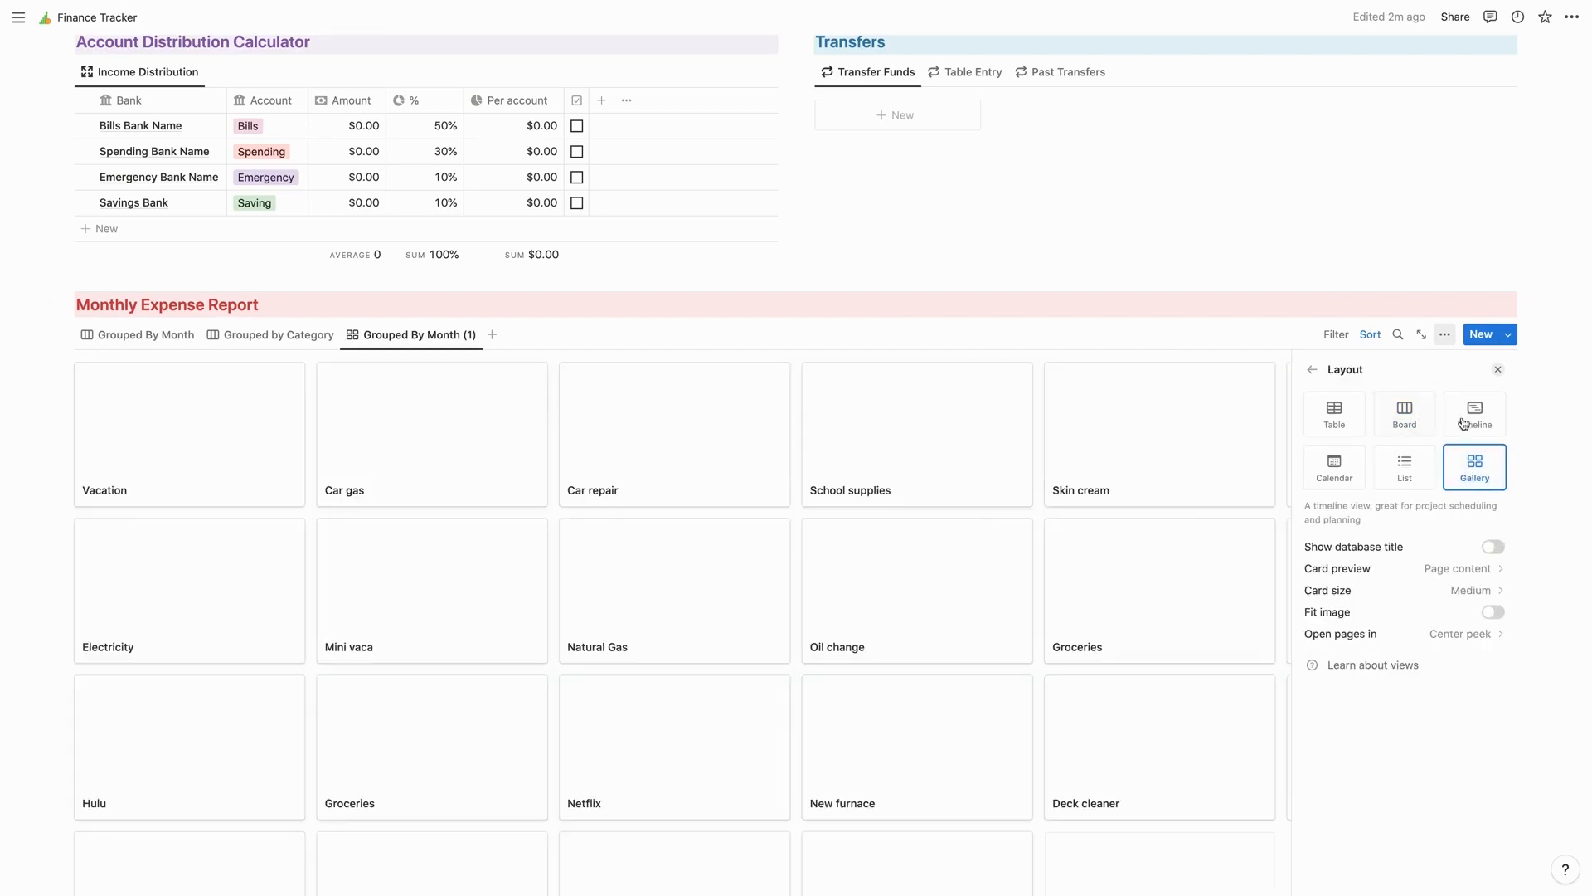
click(1345, 428)
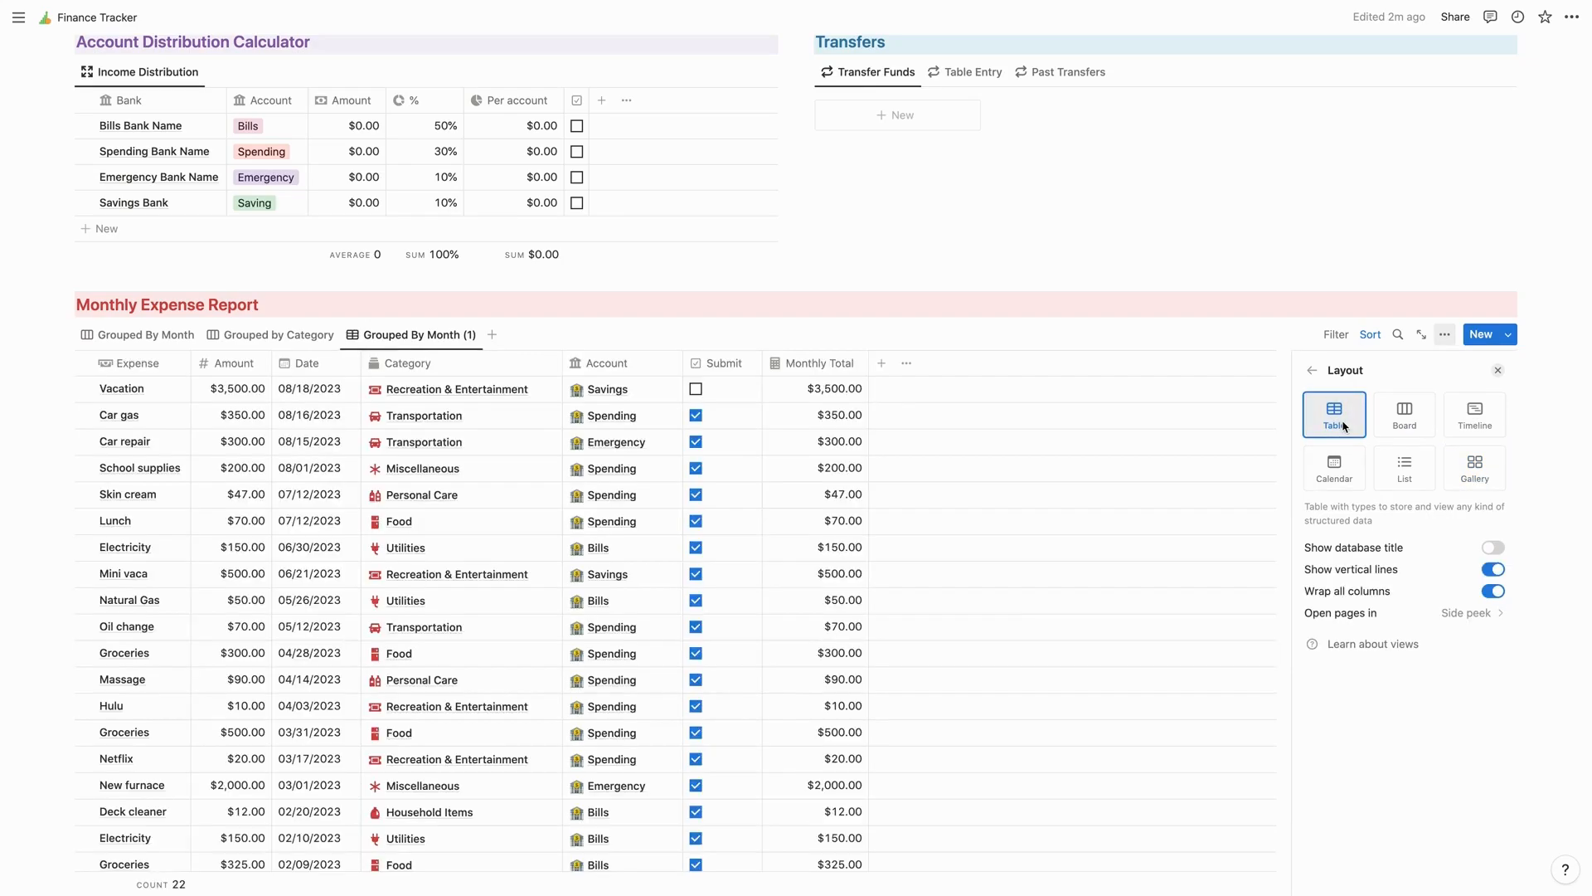
click(1499, 373)
- Delete the duplicated Grouped By Month (1) view from the Monthly Expense Report
click(412, 335)
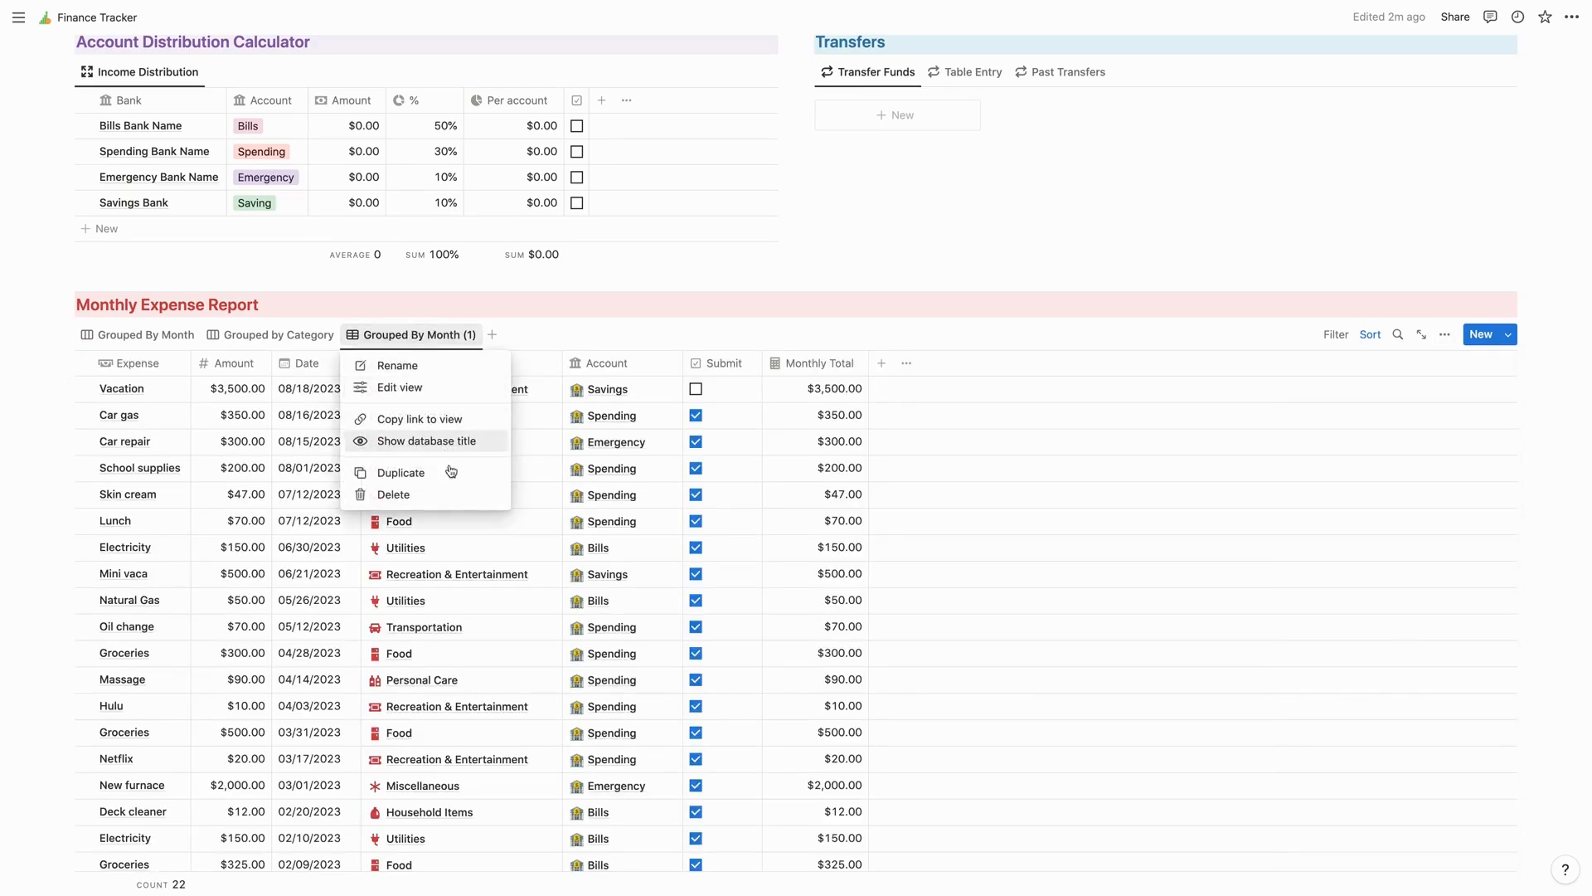
click(434, 495)
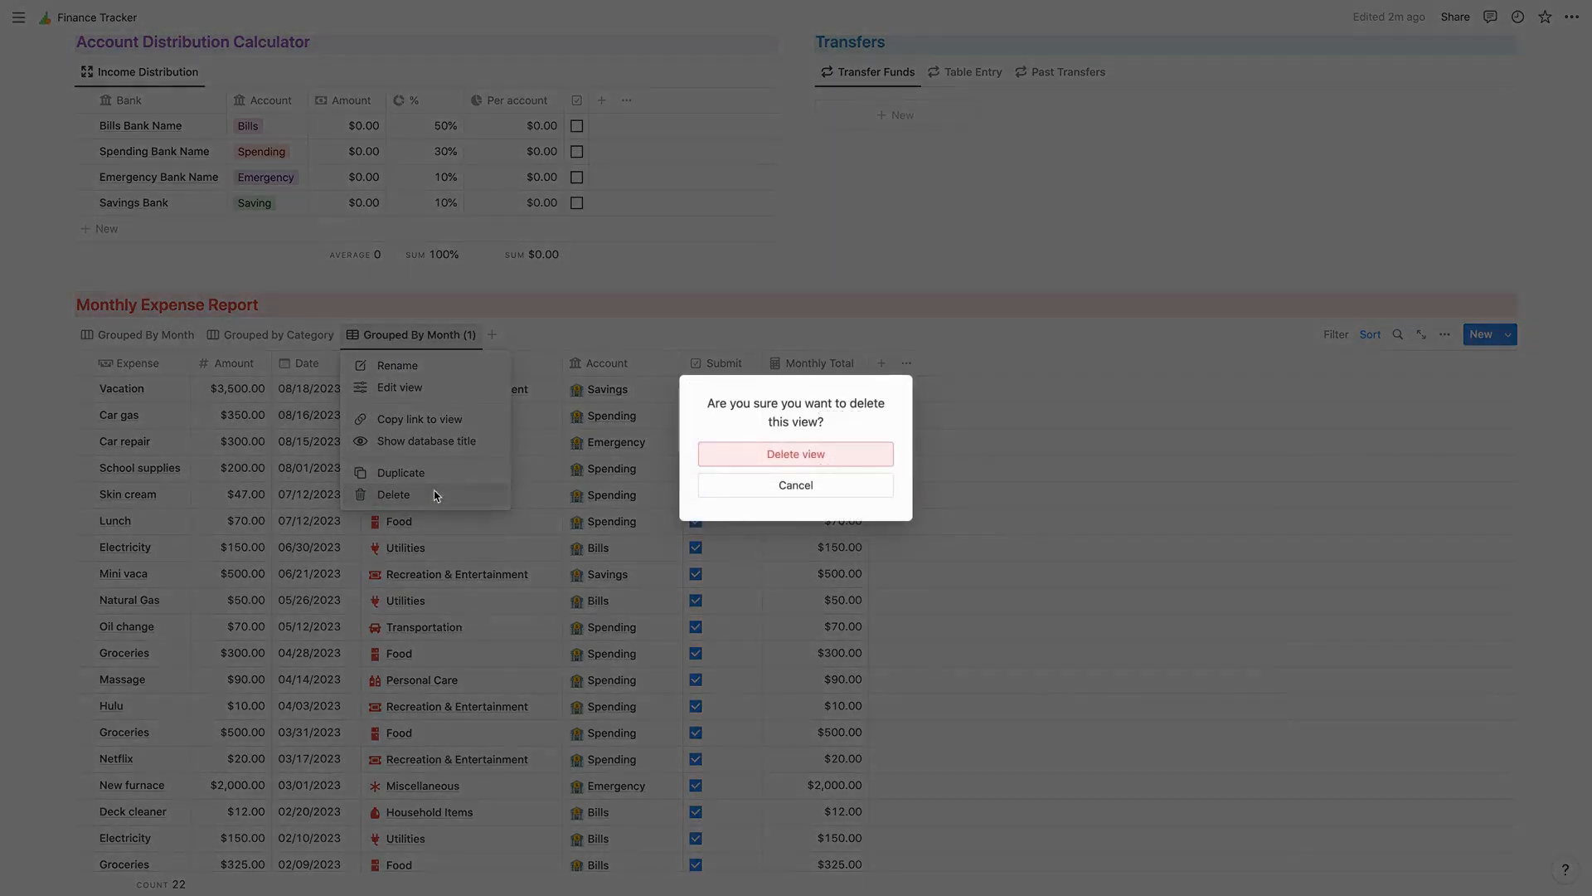
click(817, 457)
- Add another account to the Bank Accounts gallery using the New Account template
scroll(220, 540, down, 5)
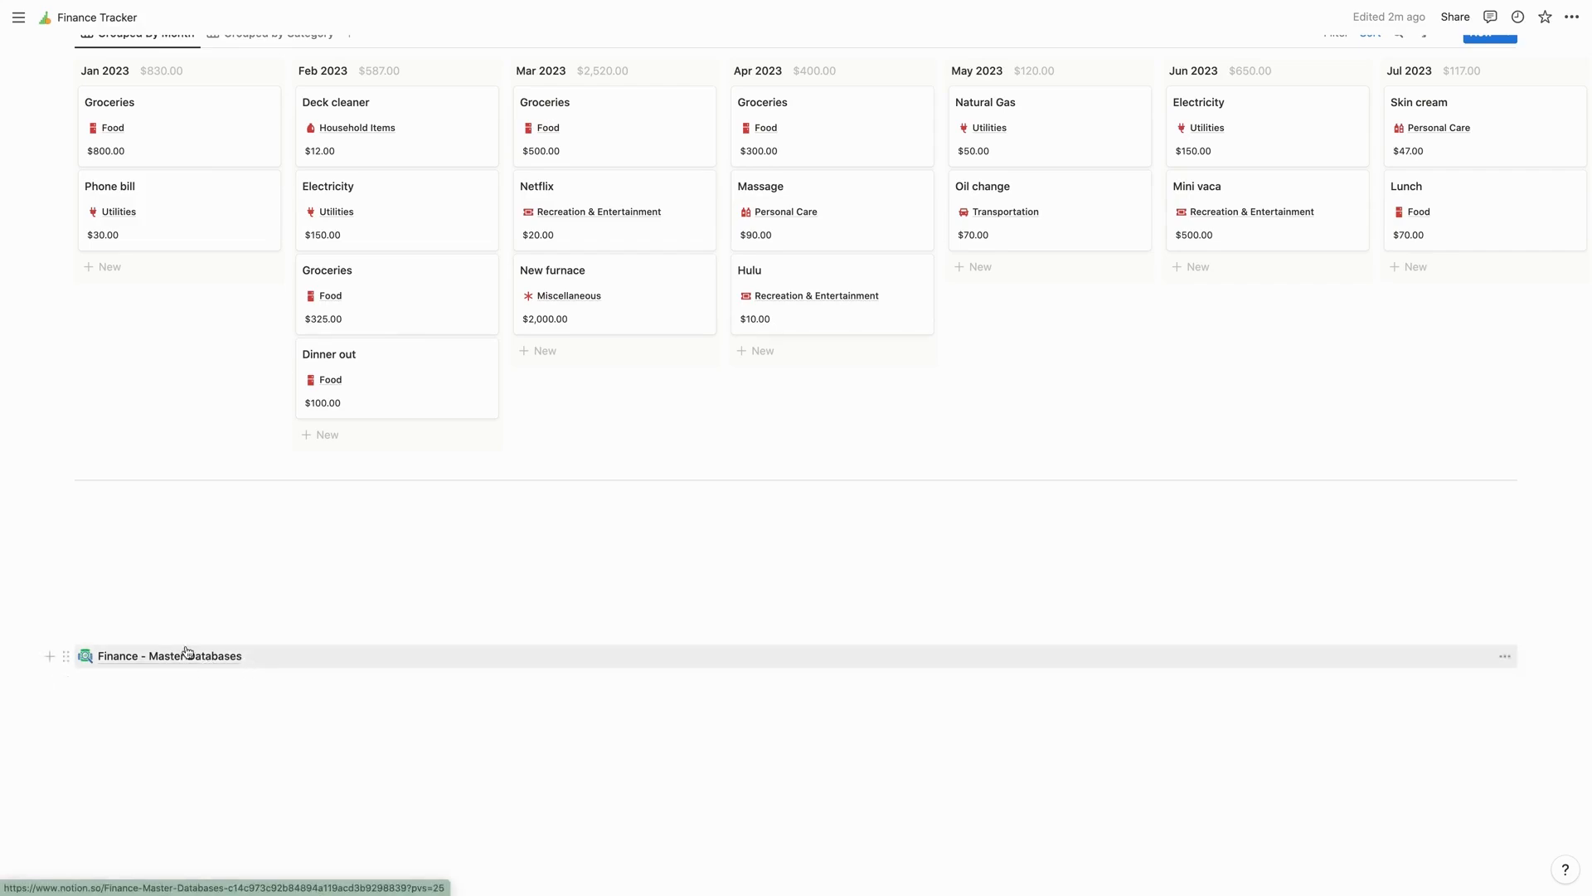
scroll(184, 624, up, 20)
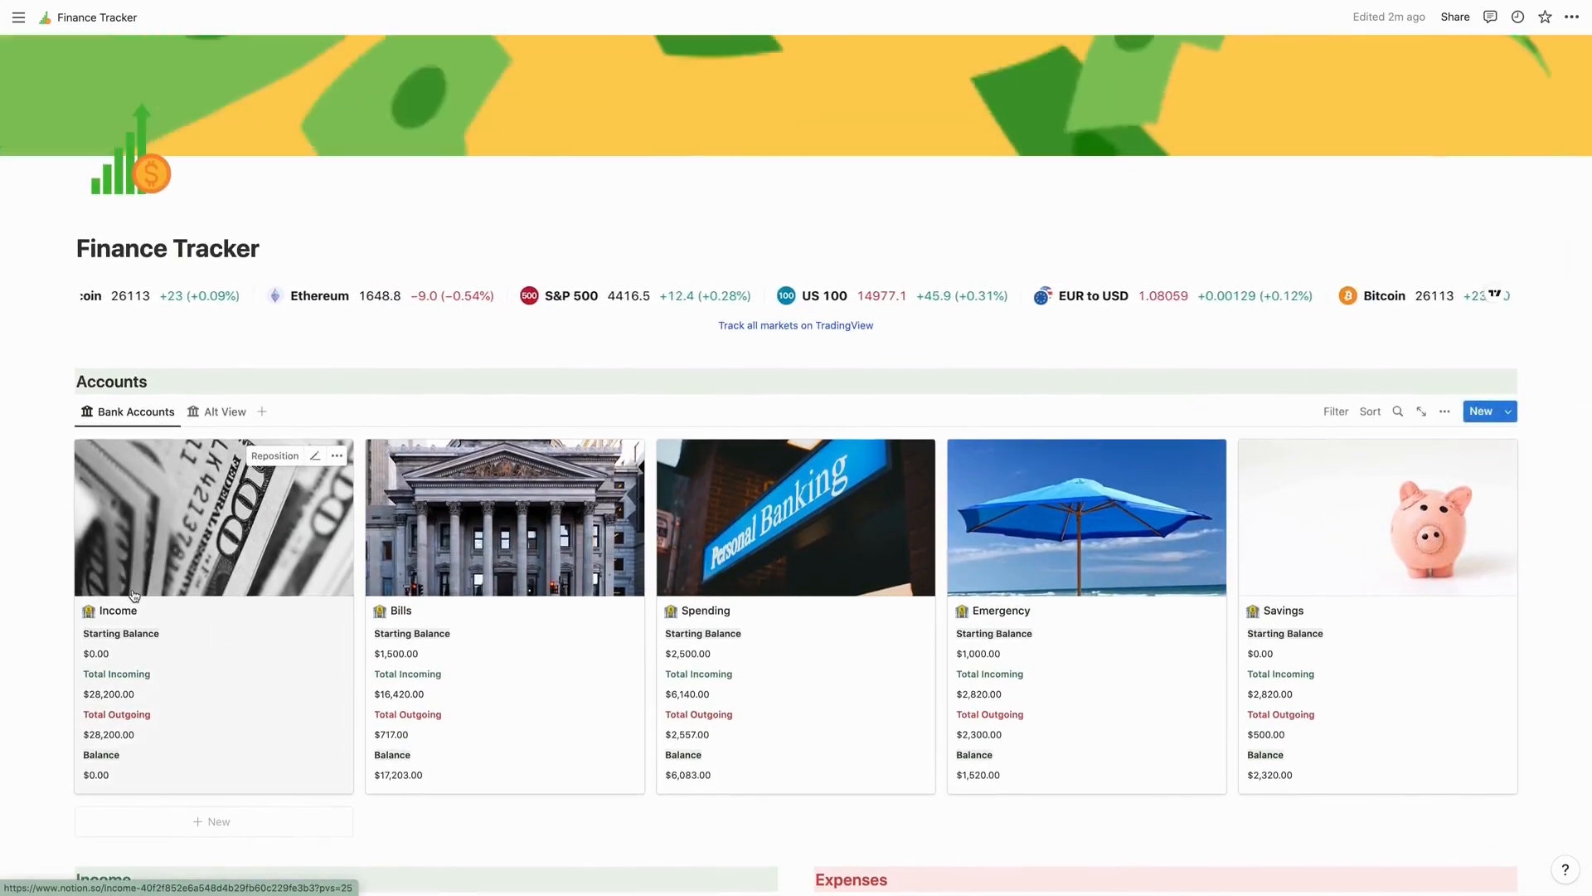
scroll(497, 652, down, 1)
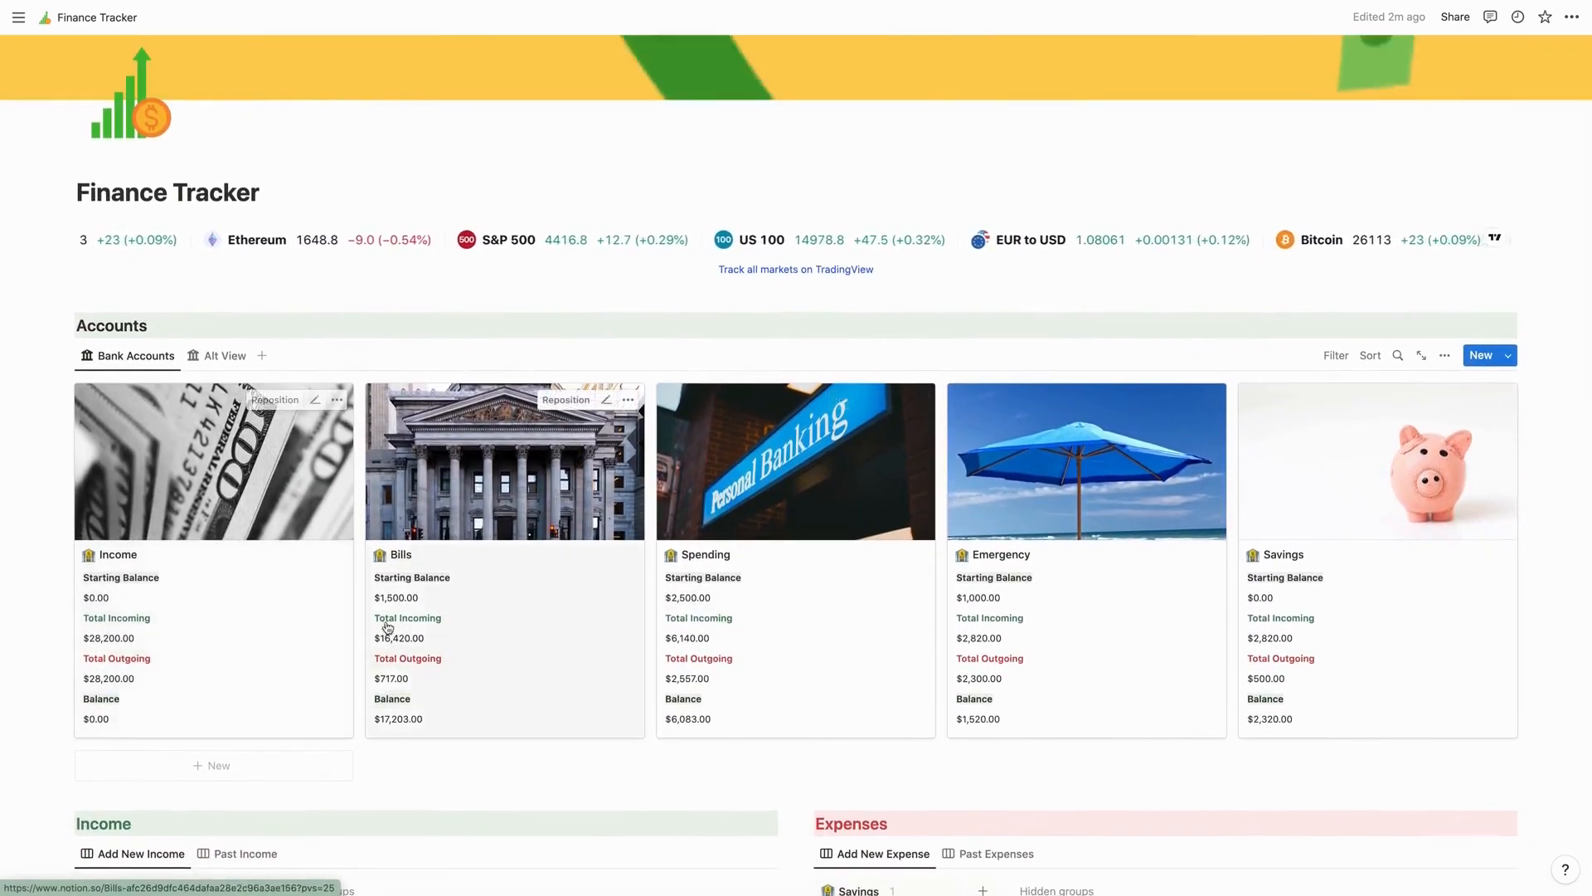
scroll(357, 605, down, 2)
scroll(200, 588, down, 2)
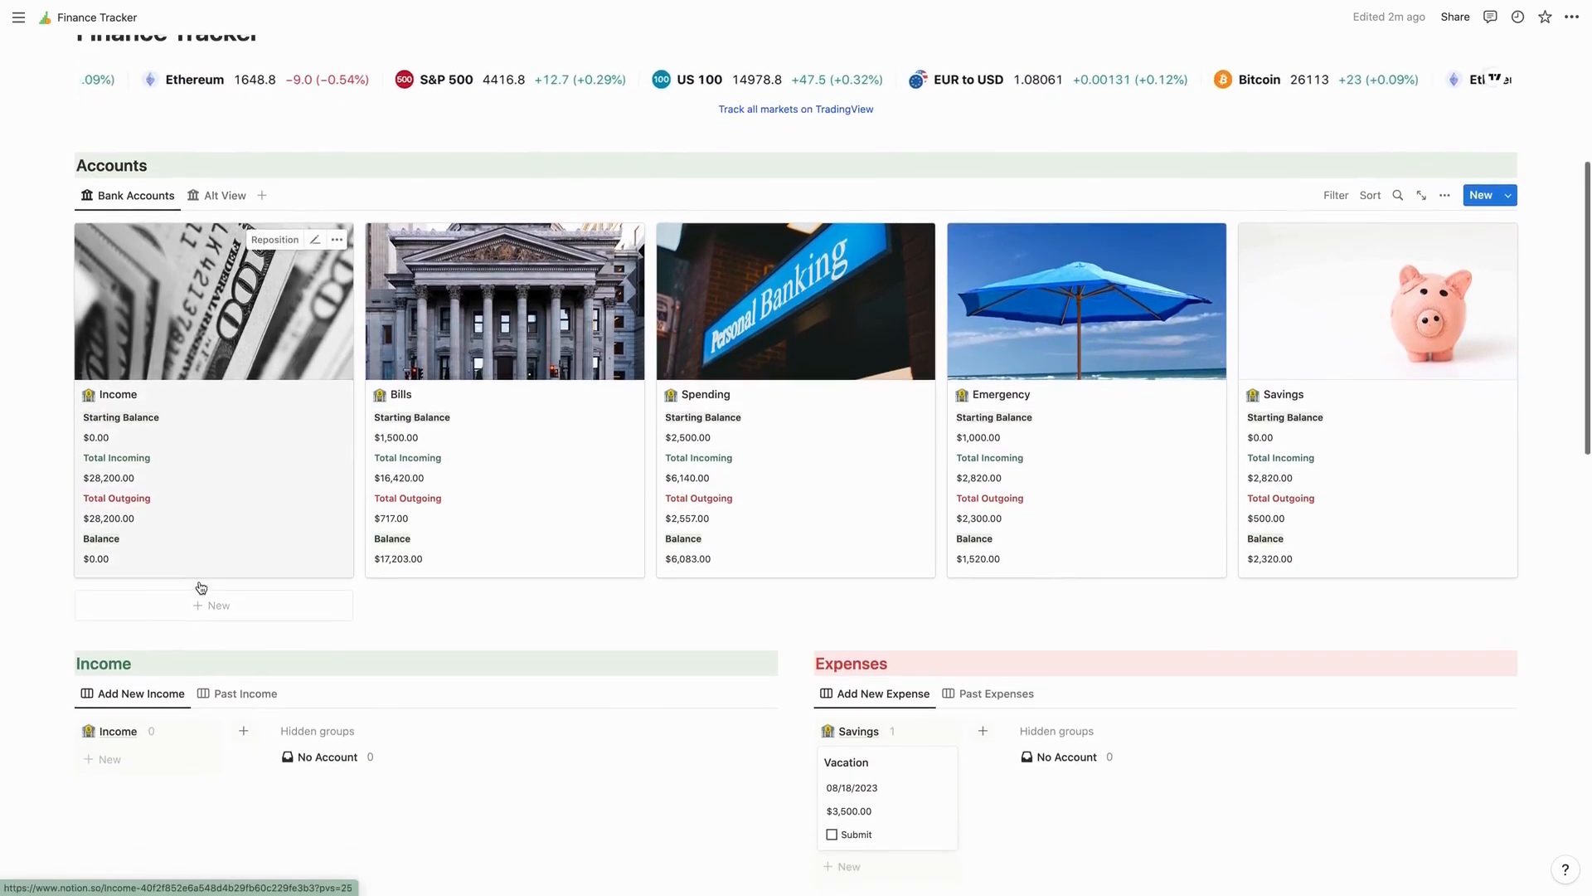
click(228, 614)
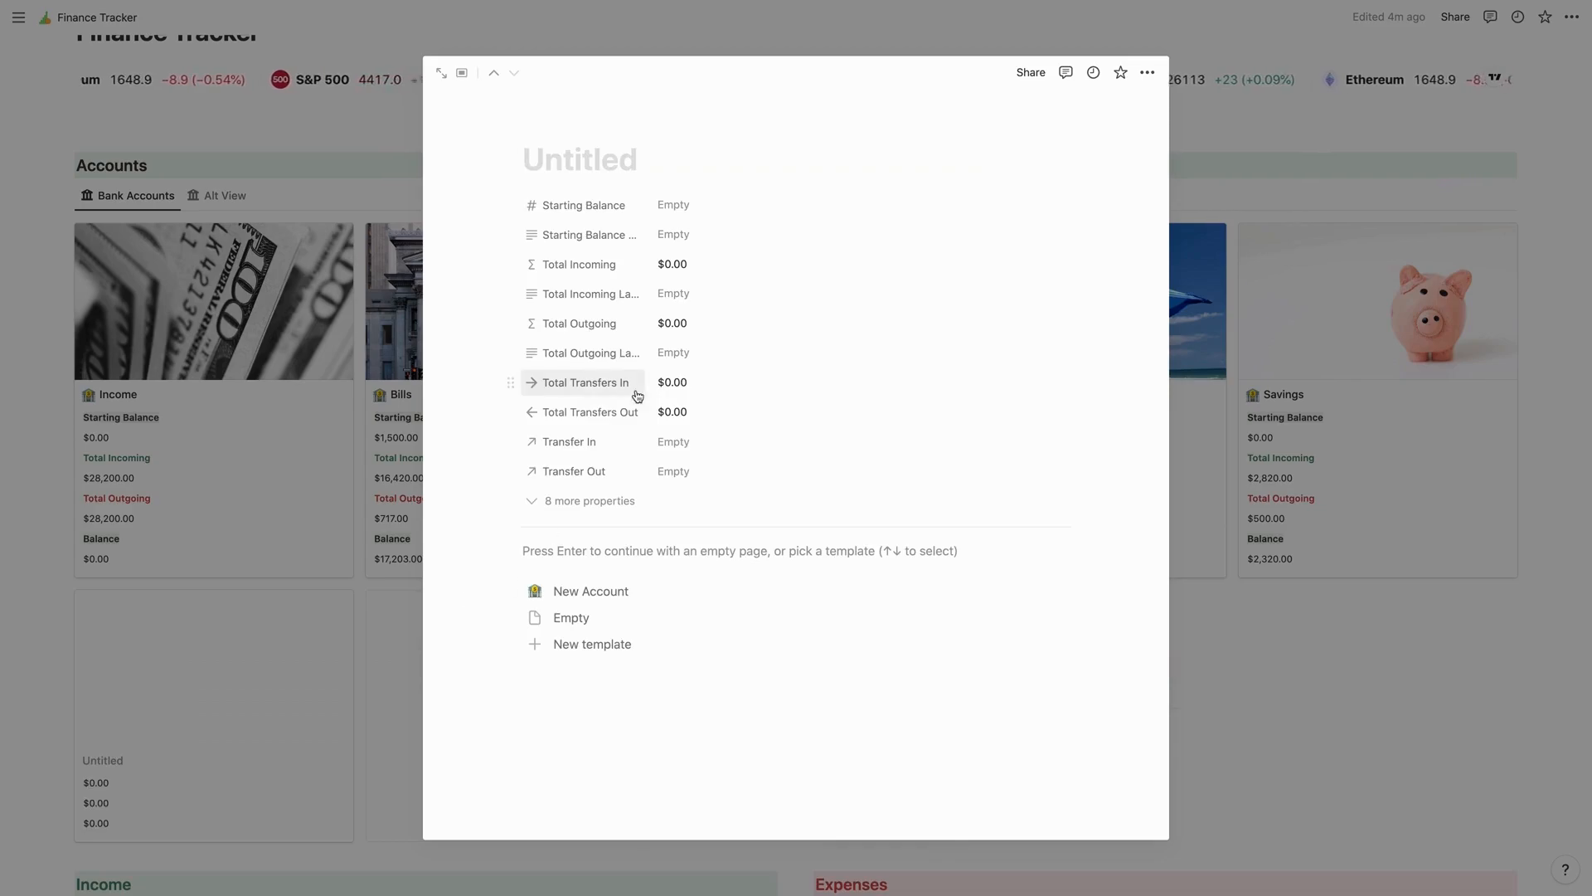
click(590, 592)
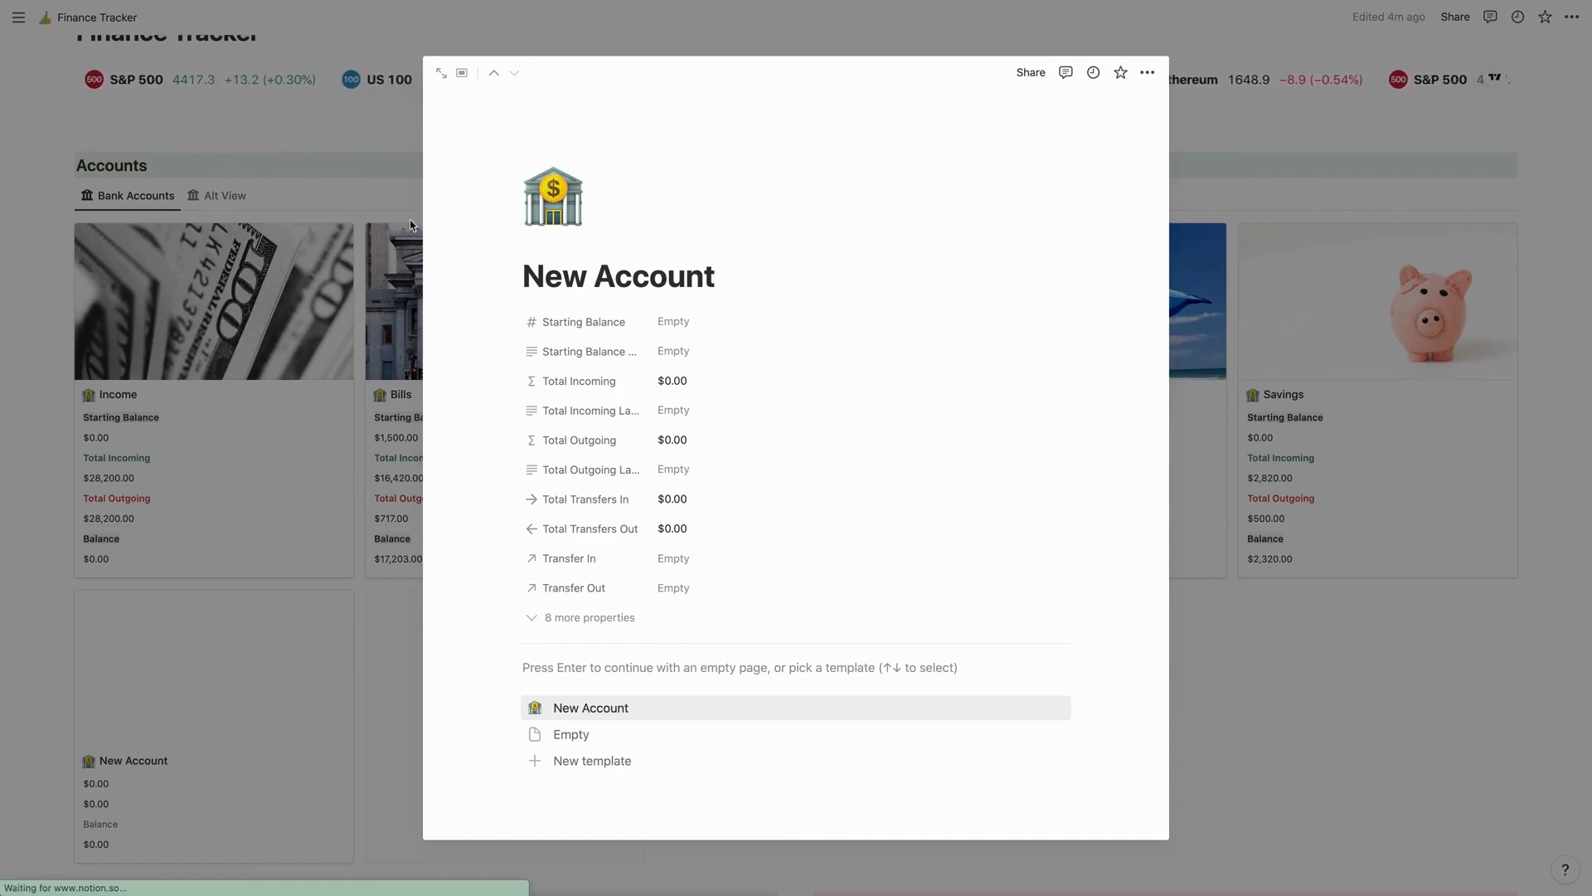
- Close the new account's page and delete its card from the Bank Accounts gallery
click(307, 626)
click(336, 605)
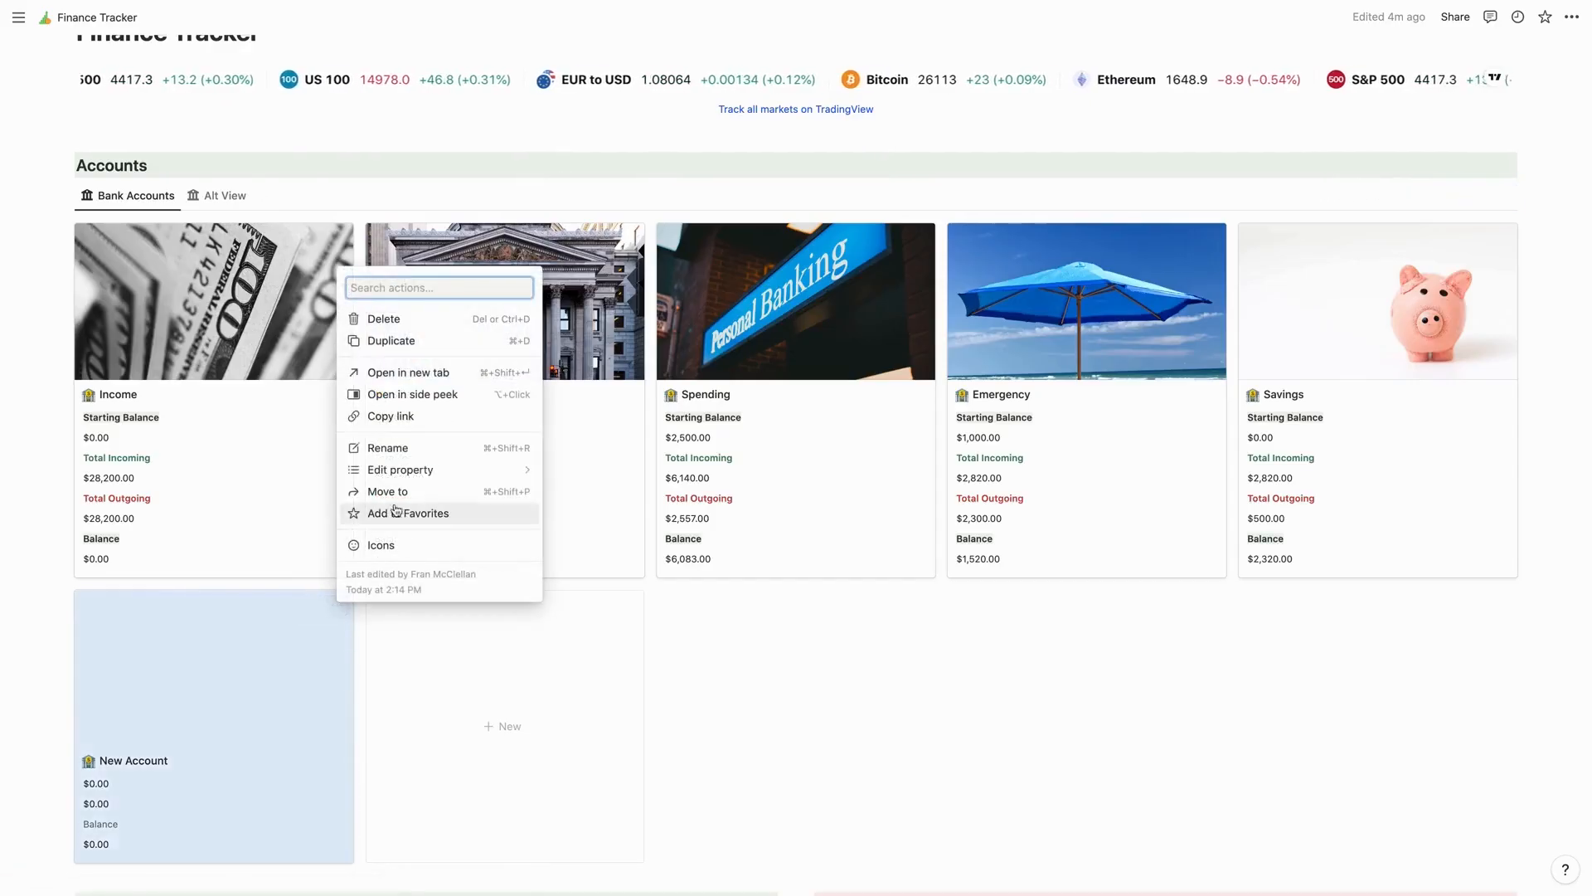
click(388, 321)
- Add a blank income entry under the Income account and a blank expense entry under the Savings account
scroll(391, 639, down, 3)
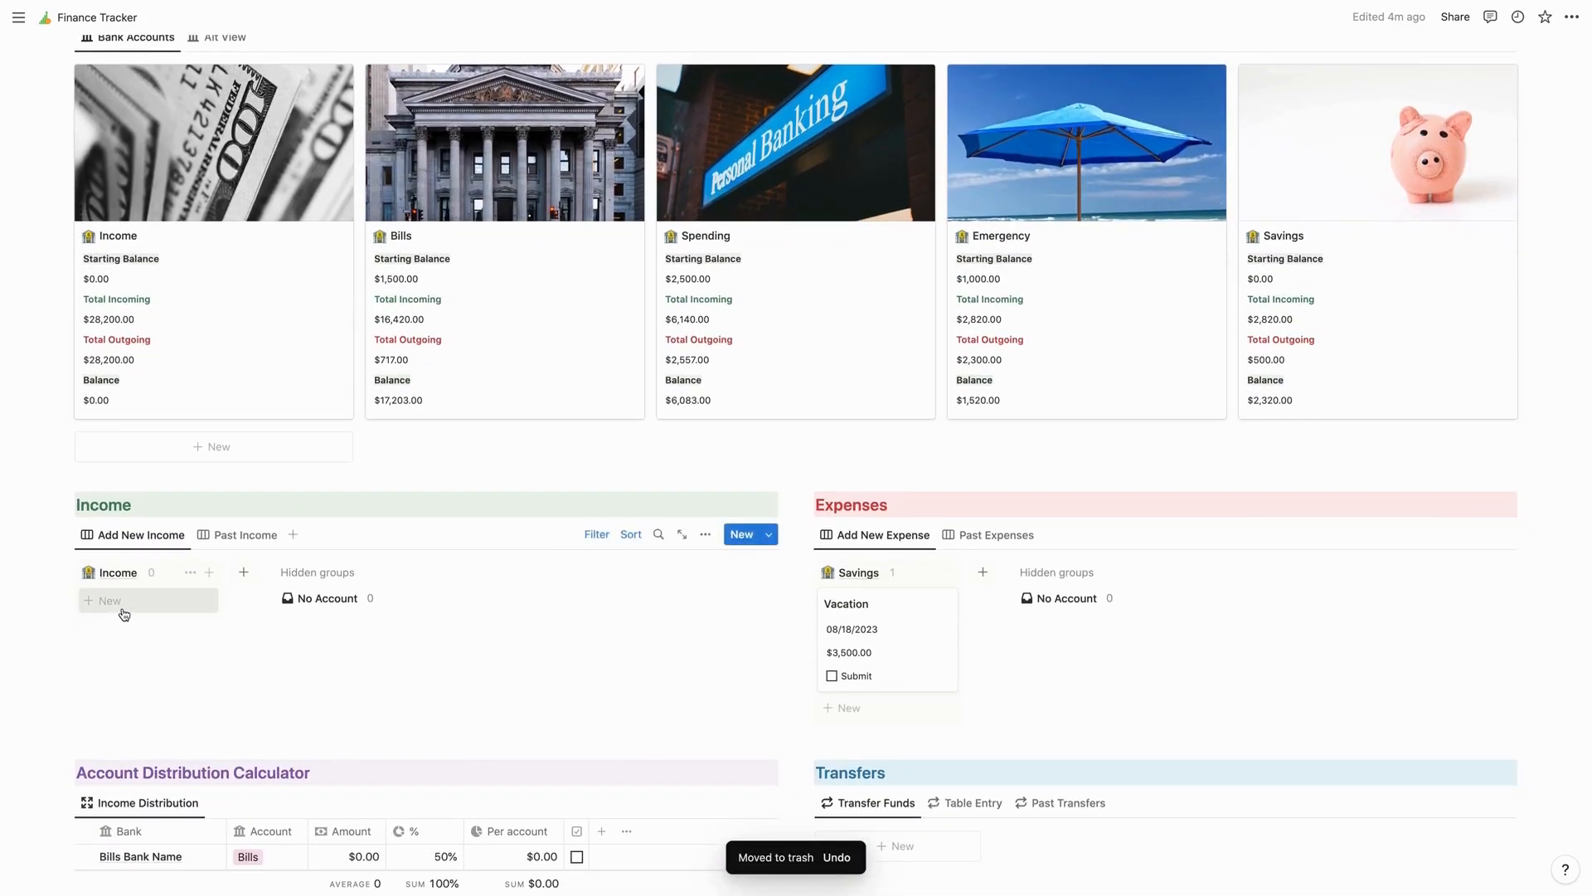
click(107, 601)
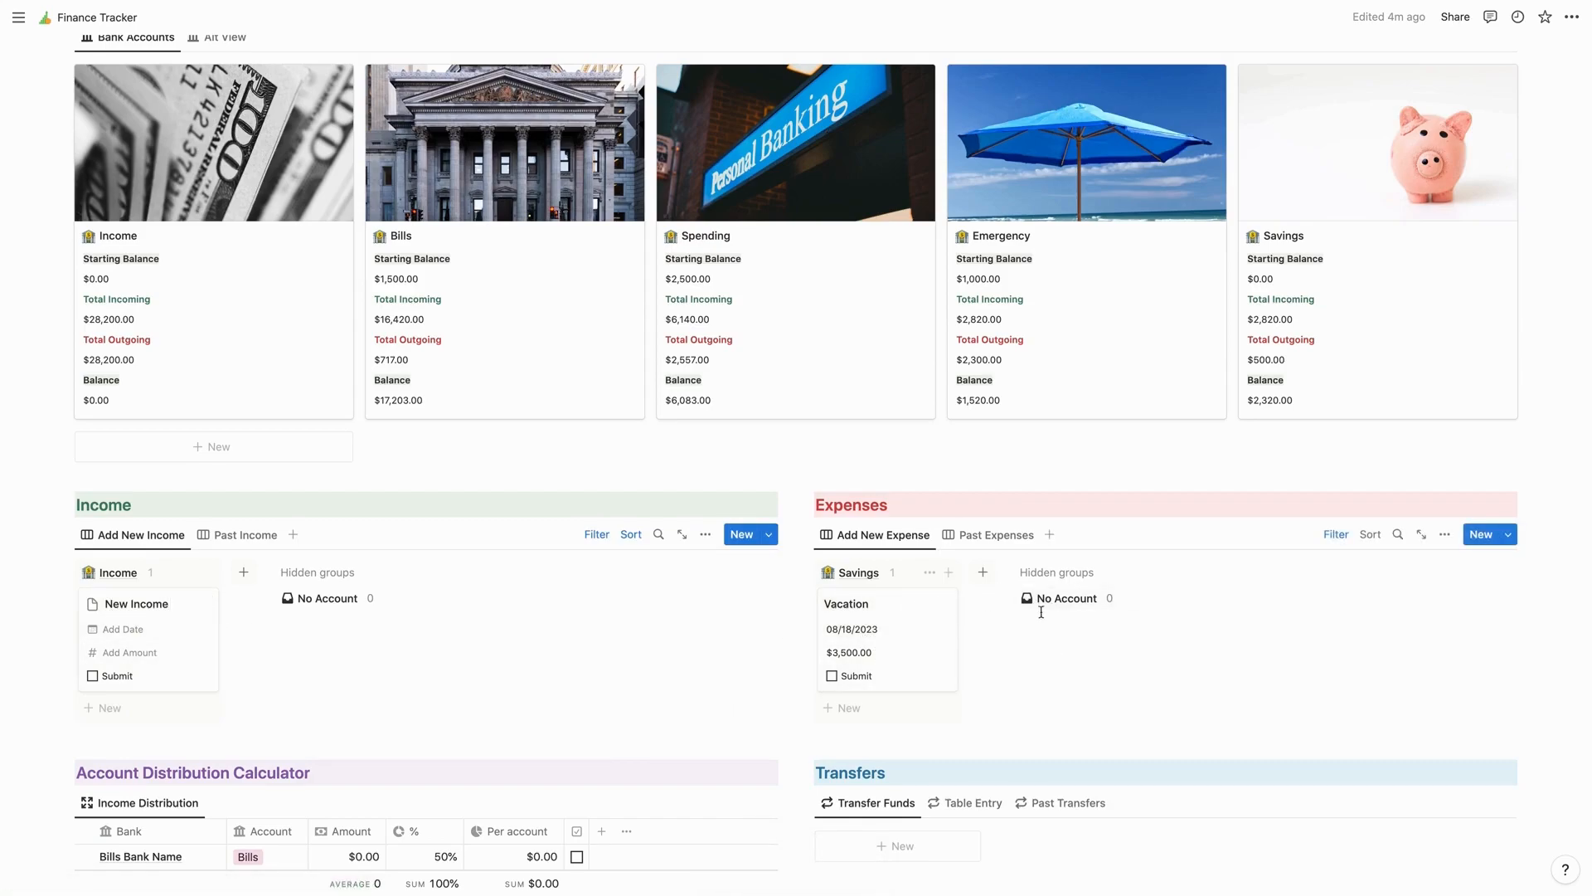
click(879, 712)
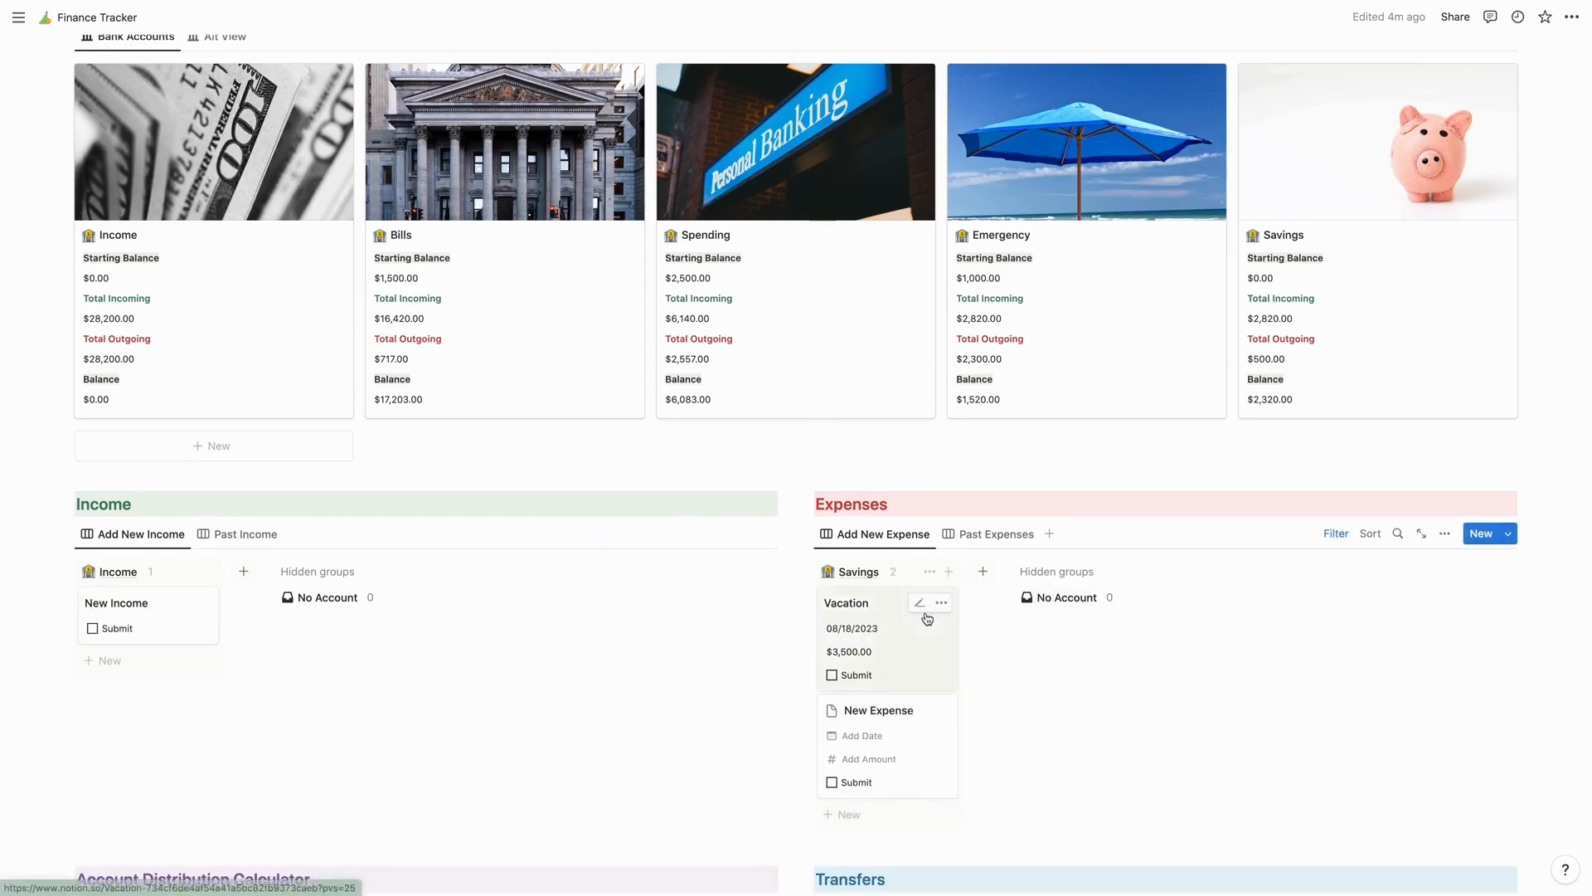
- Add a blank transfer entry in the Transfer Funds view and close its page
scroll(925, 613, down, 4)
scroll(926, 613, down, 2)
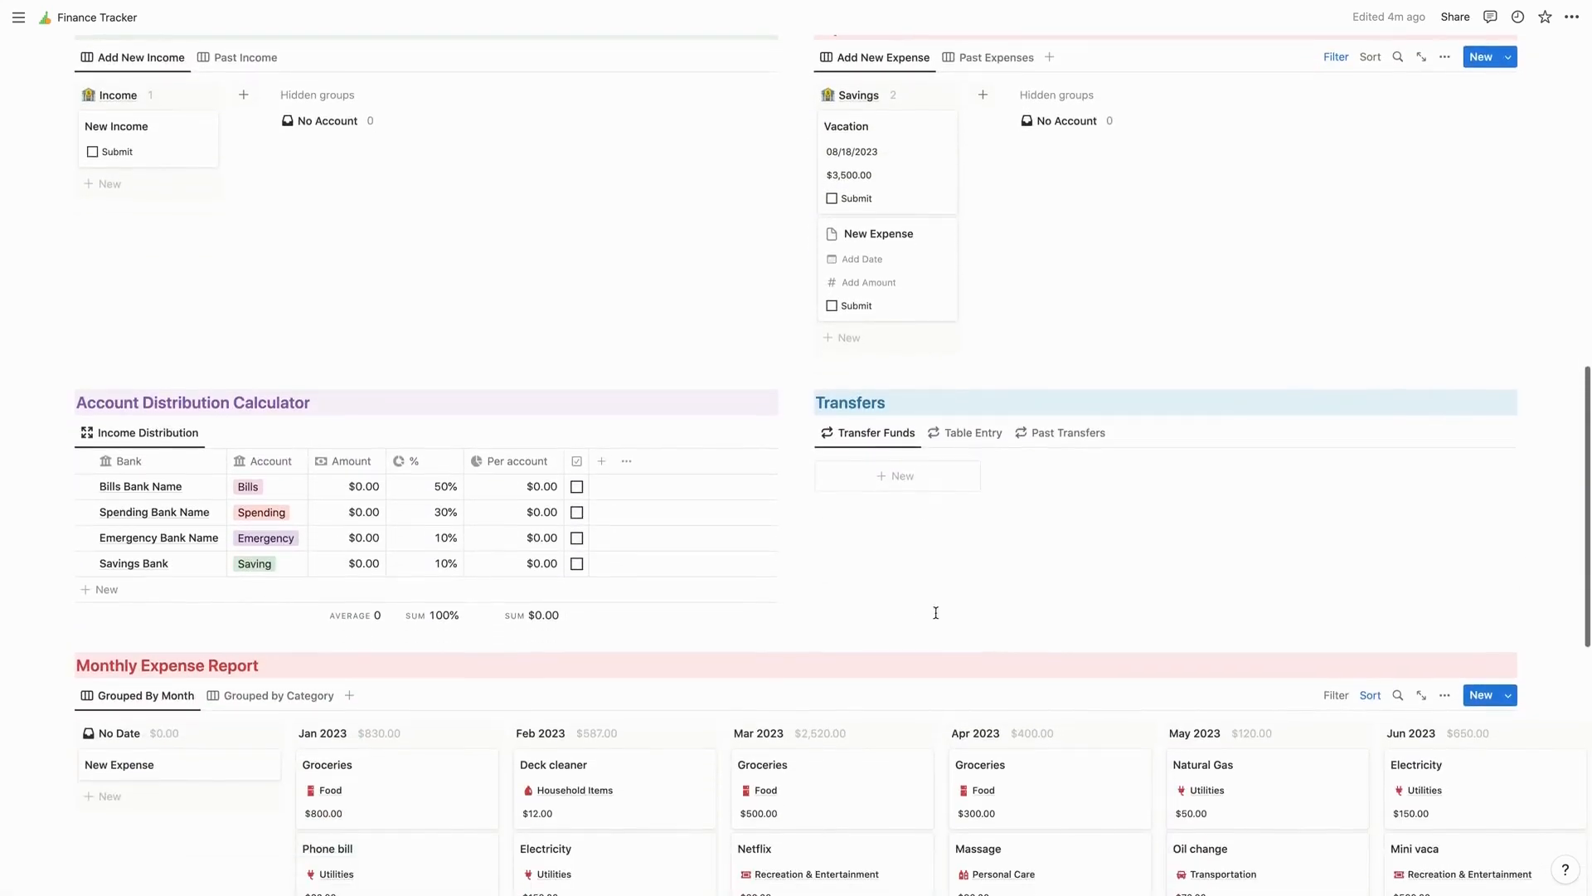
click(912, 476)
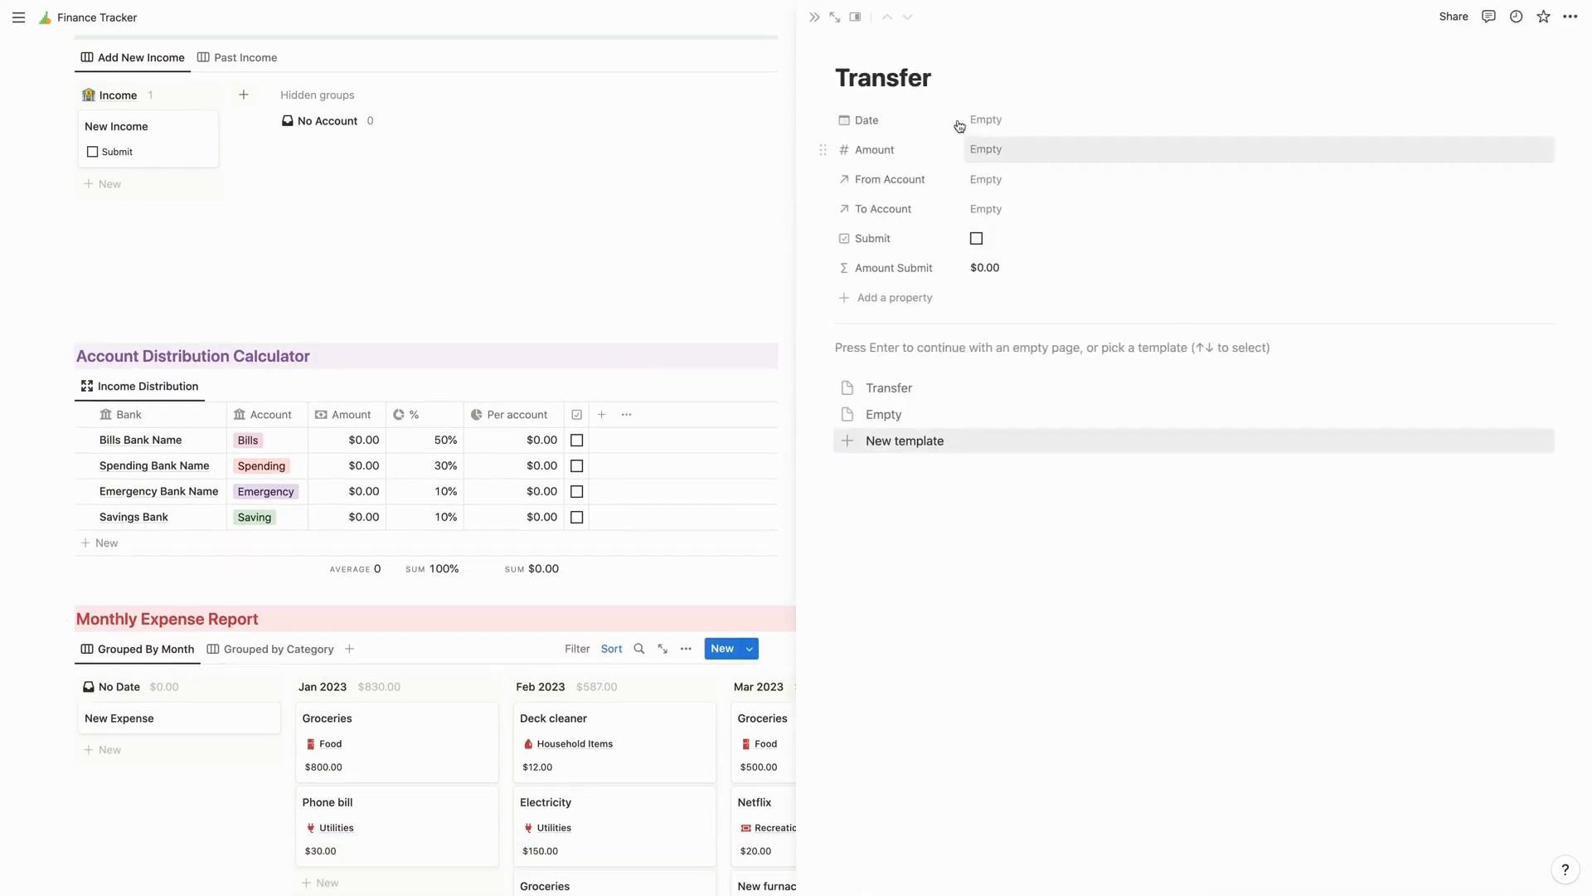
click(664, 484)
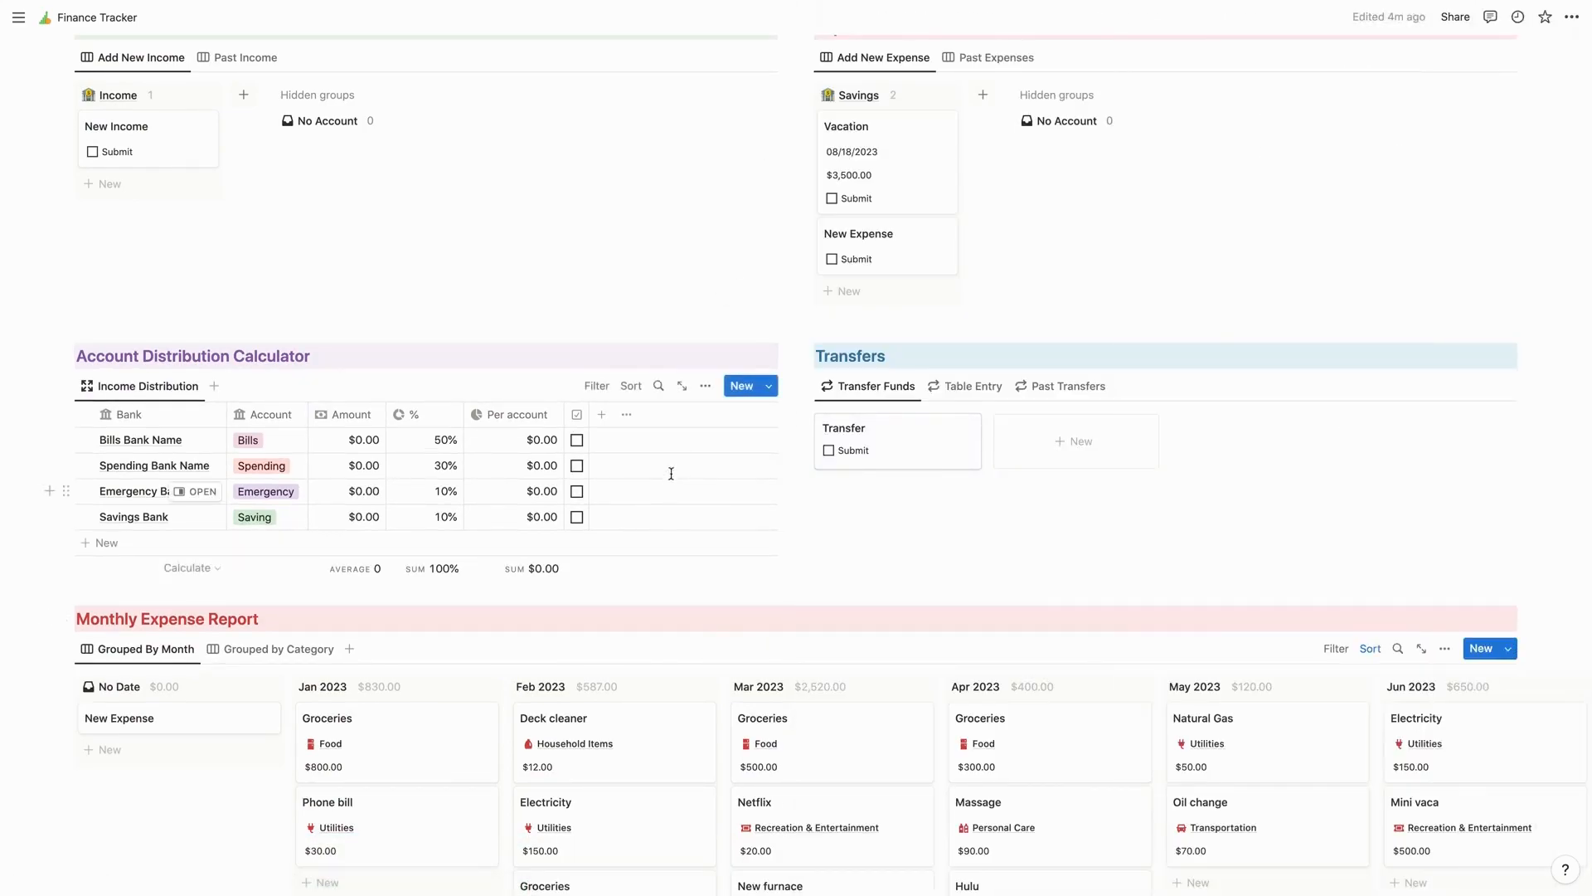
- Open the Finance - Master Databases page and expand the Accounts section
scroll(659, 274, down, 3)
scroll(650, 277, down, 5)
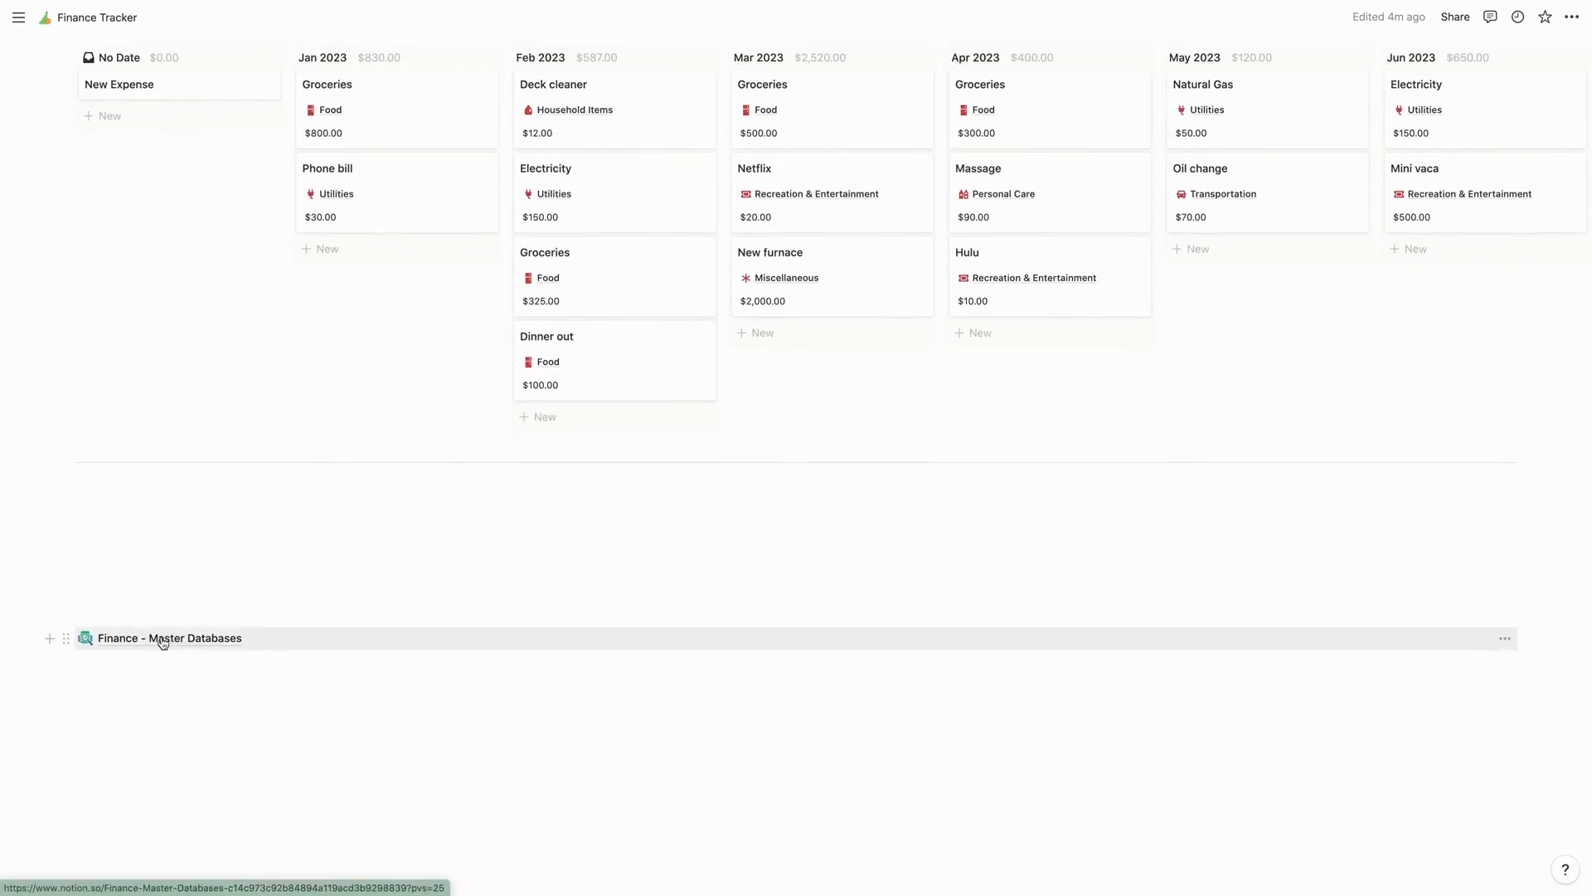
click(162, 640)
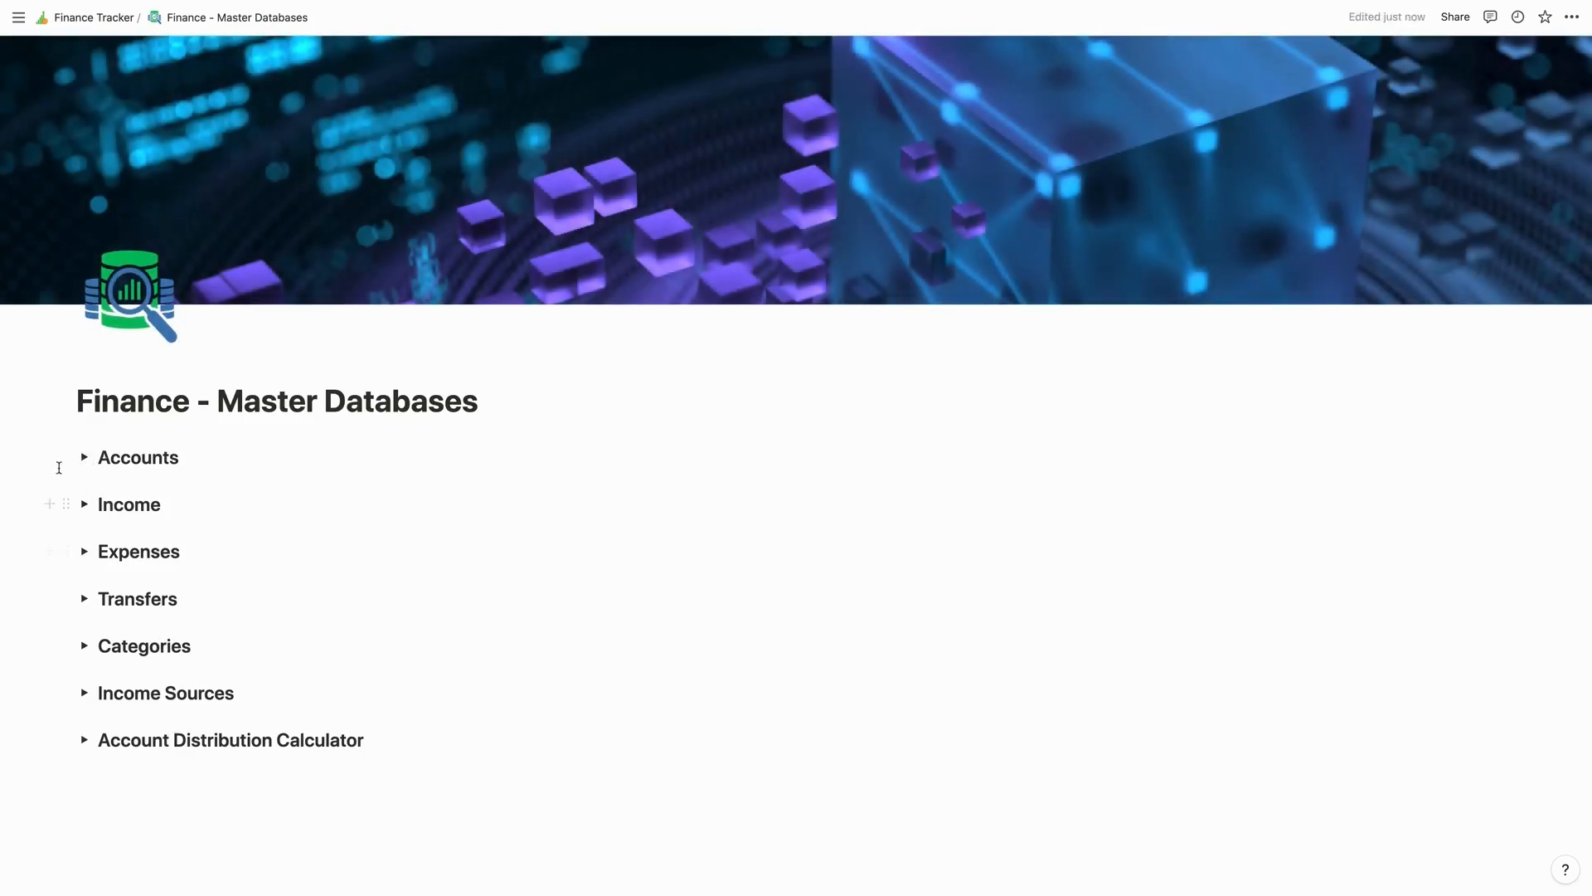
click(84, 458)
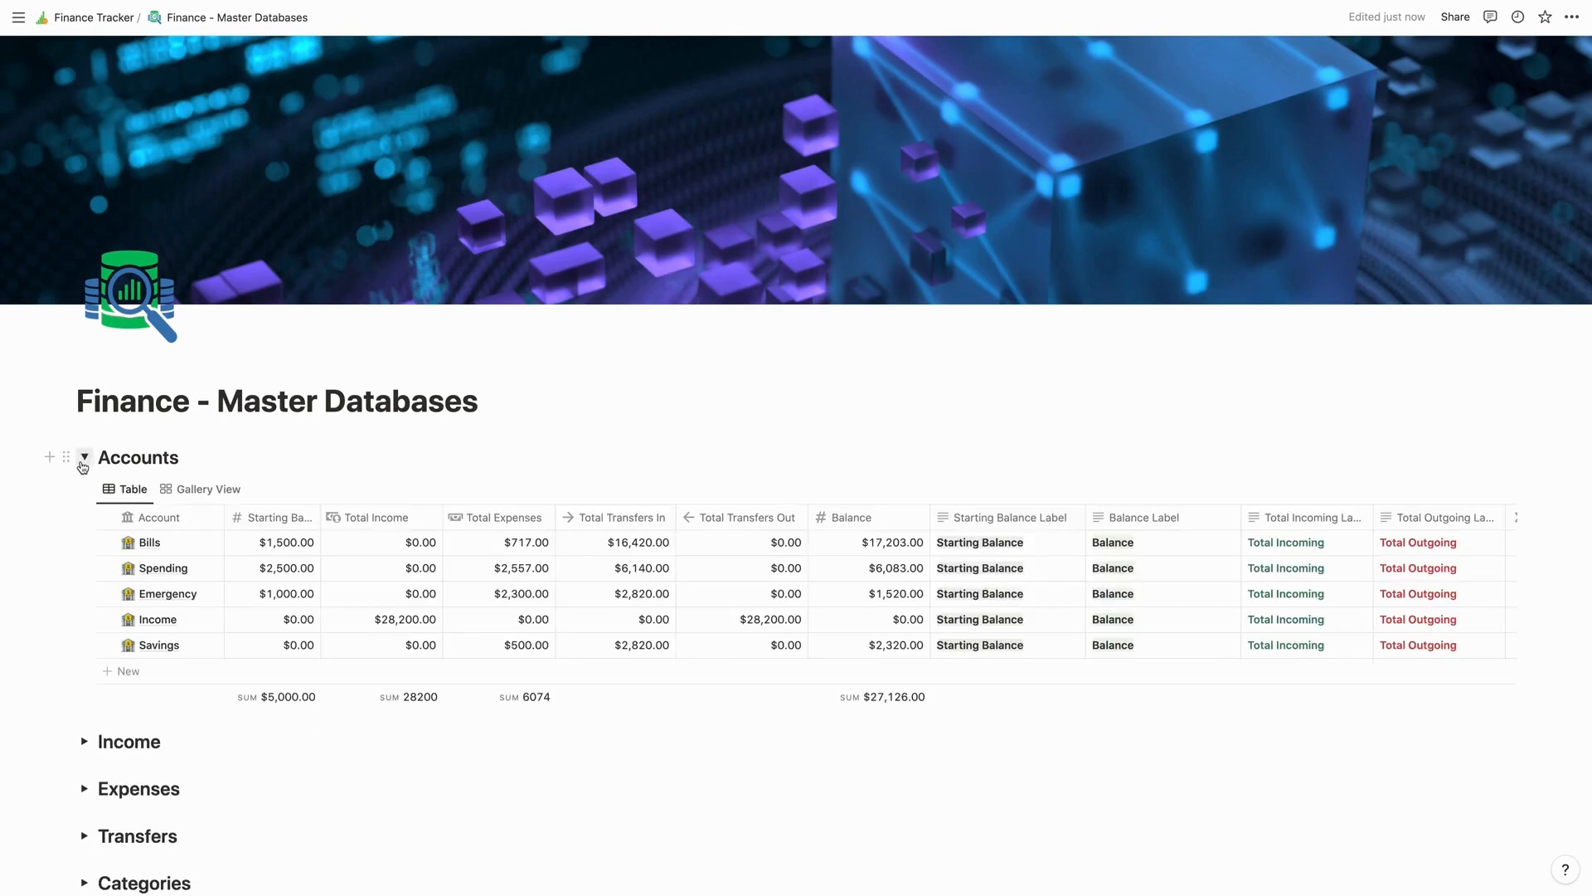
- View the block types the Accounts toggle heading can be turned into, and dismiss the options without choosing one
click(65, 459)
mouse_move(146, 413)
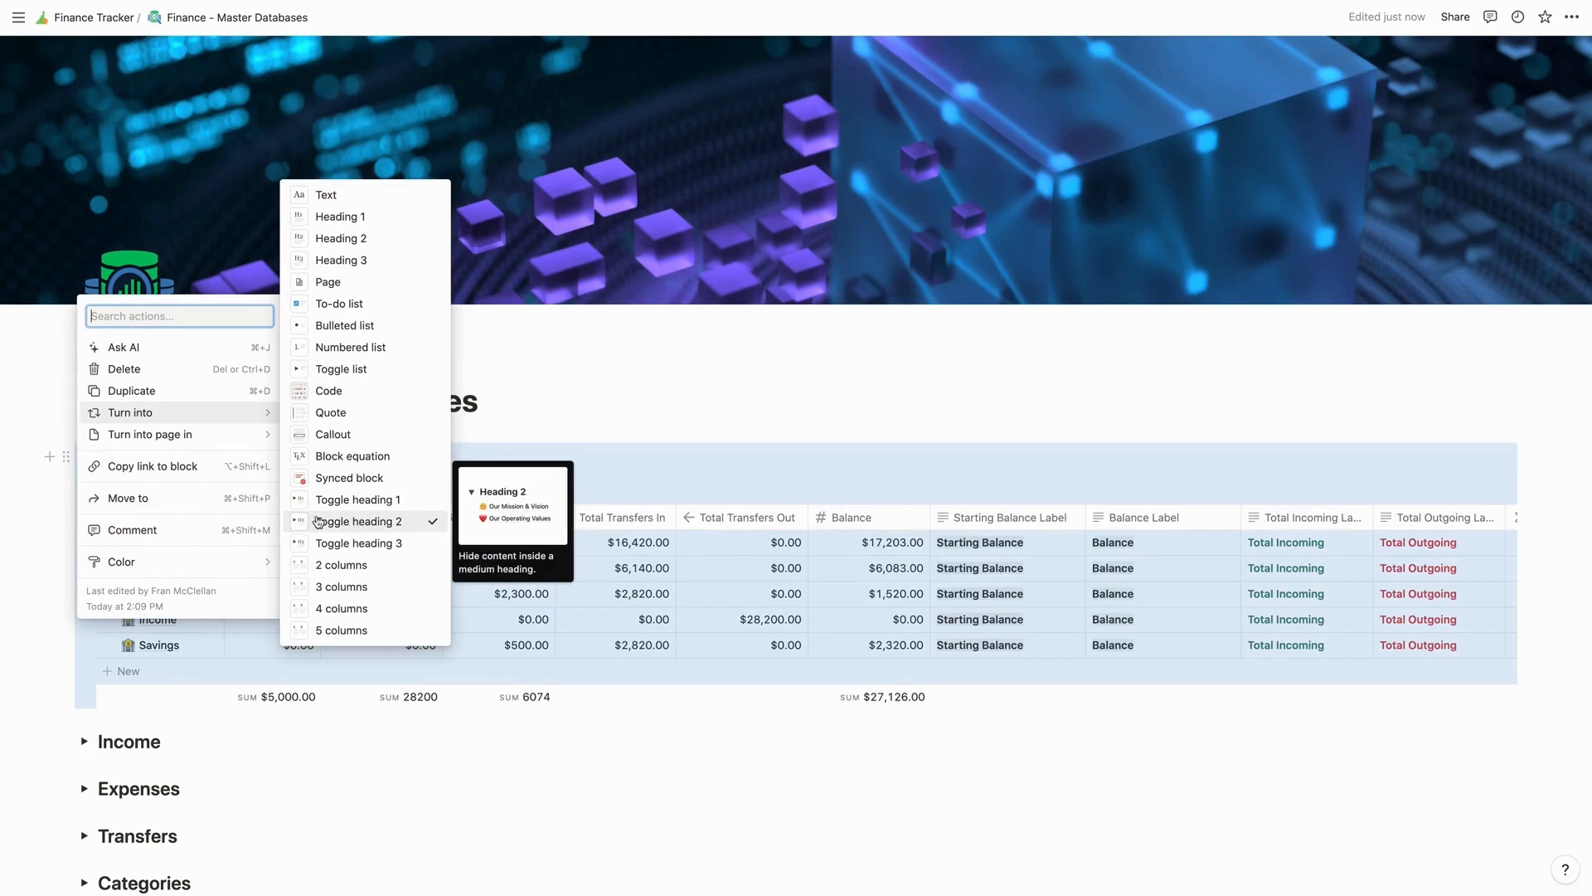
click(498, 353)
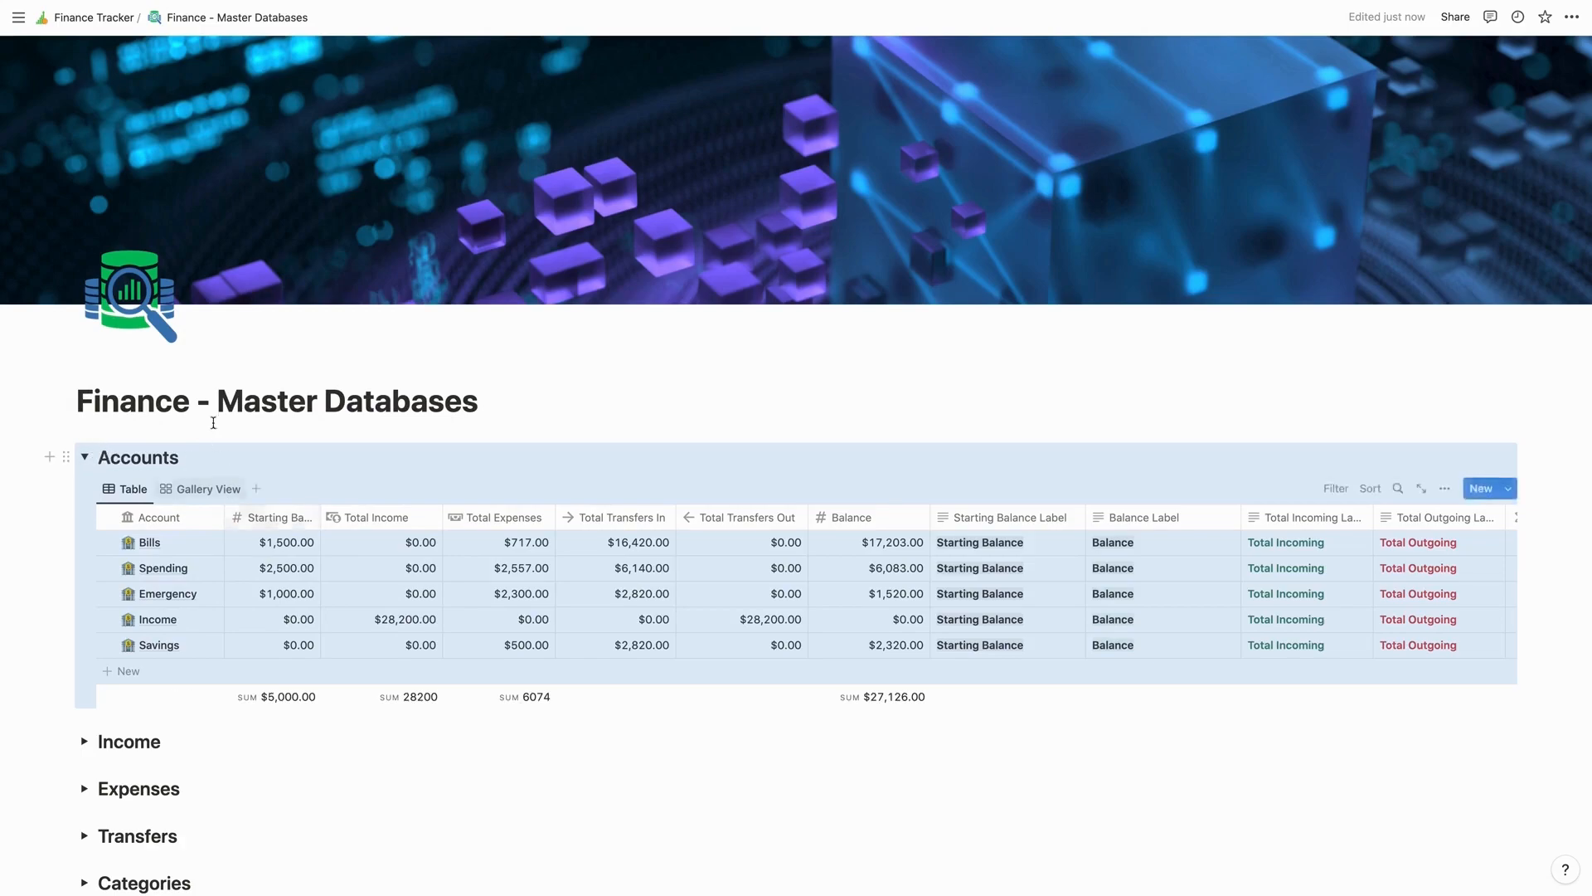
click(257, 425)
- Inspect the formula of the Total Incoming property in the Accounts table and close the property settings without changing it
scroll(287, 531, down, 3)
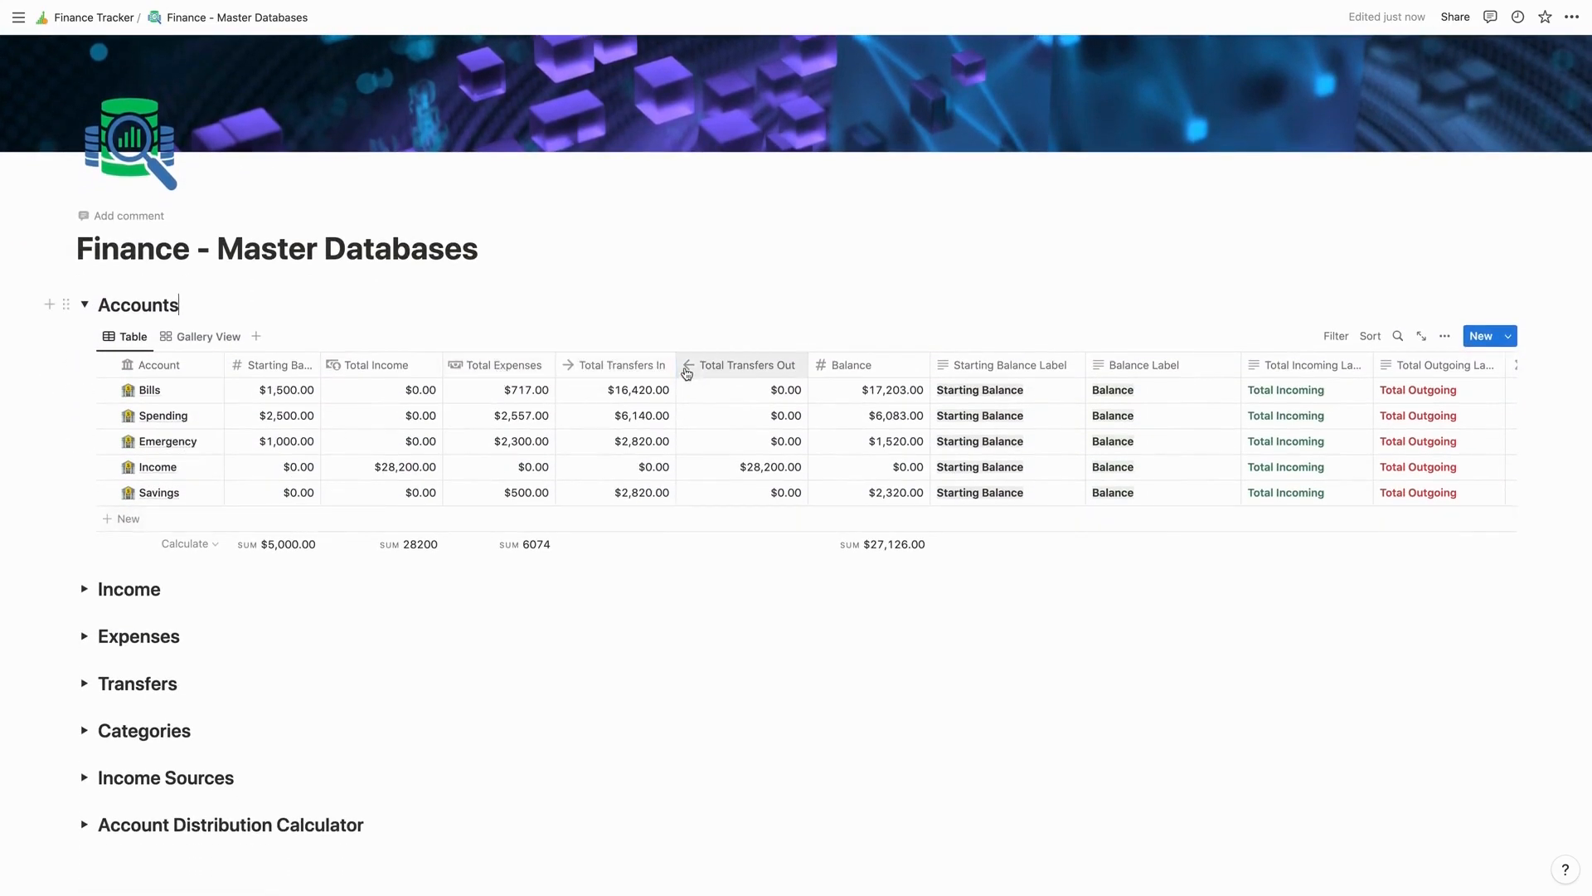
scroll(658, 427, right, 5)
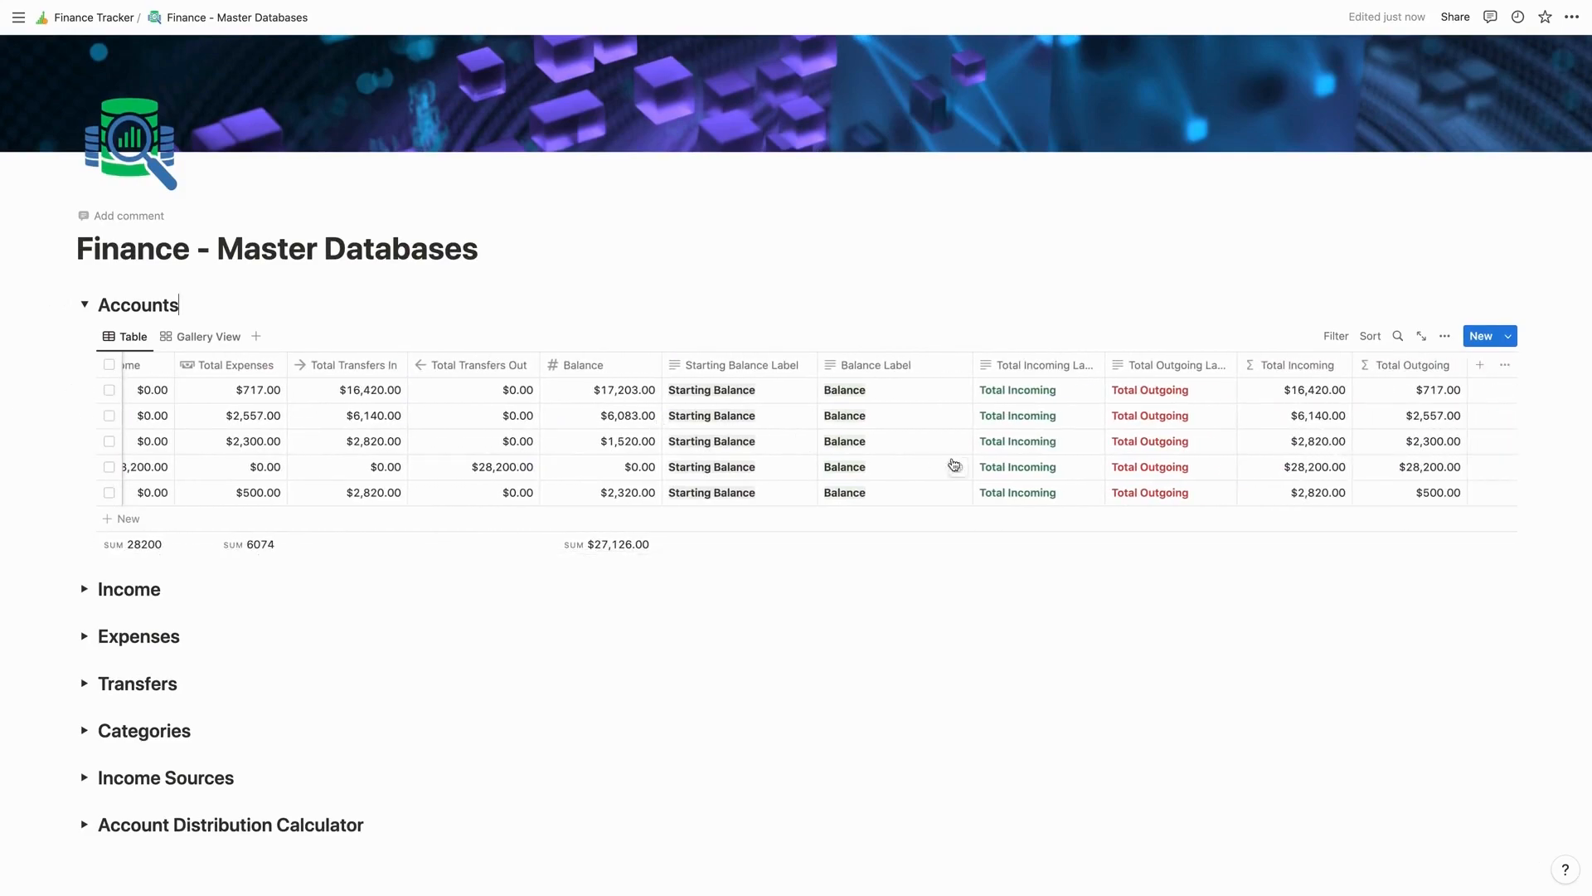
click(1302, 365)
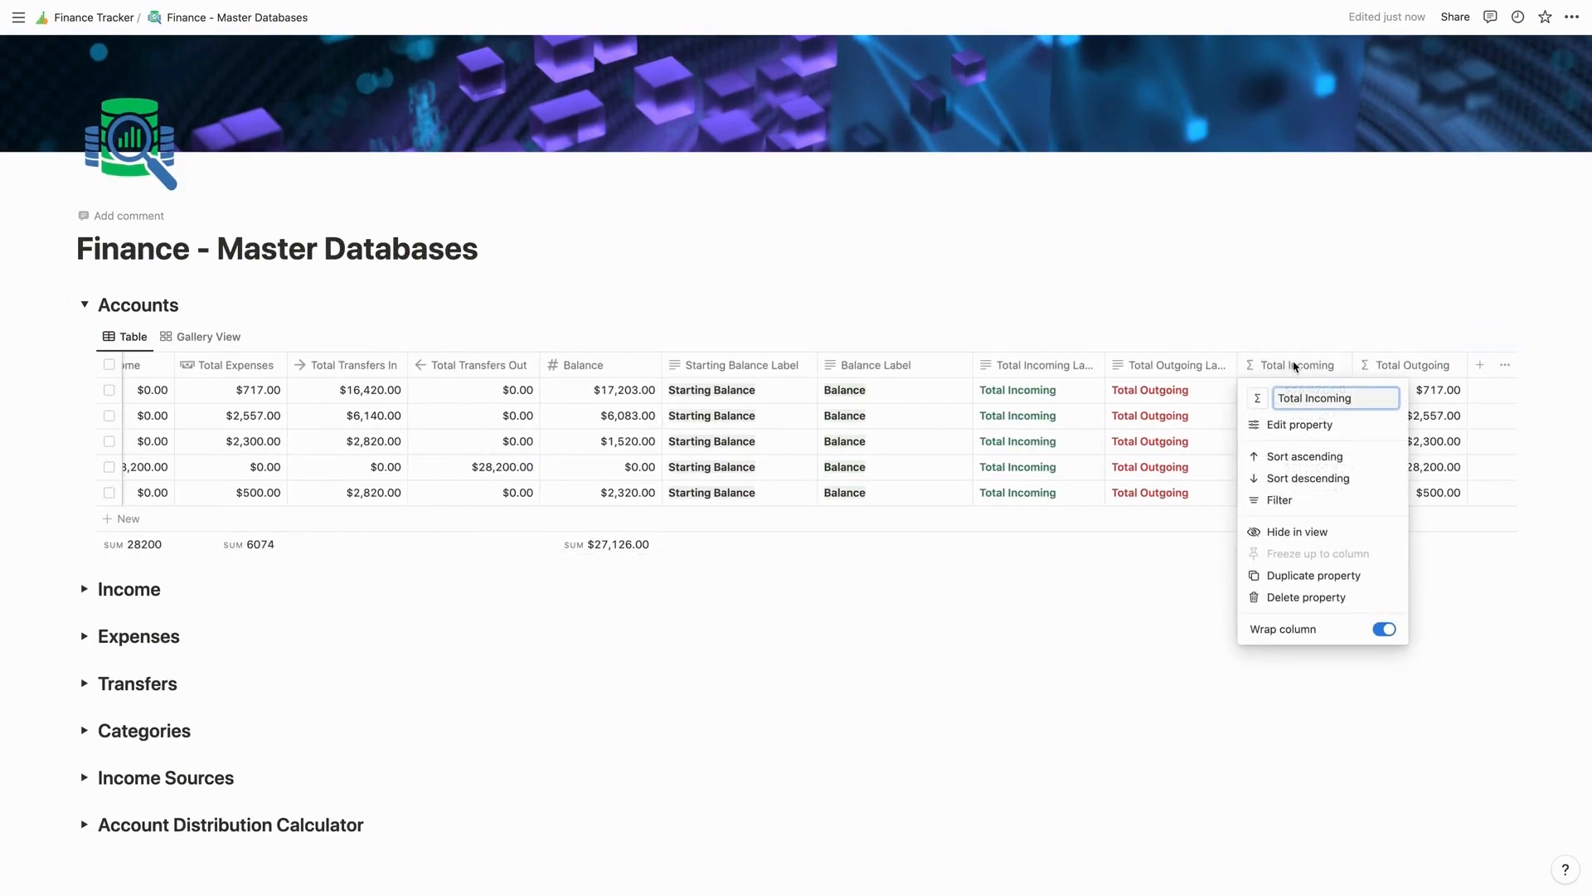
click(1297, 433)
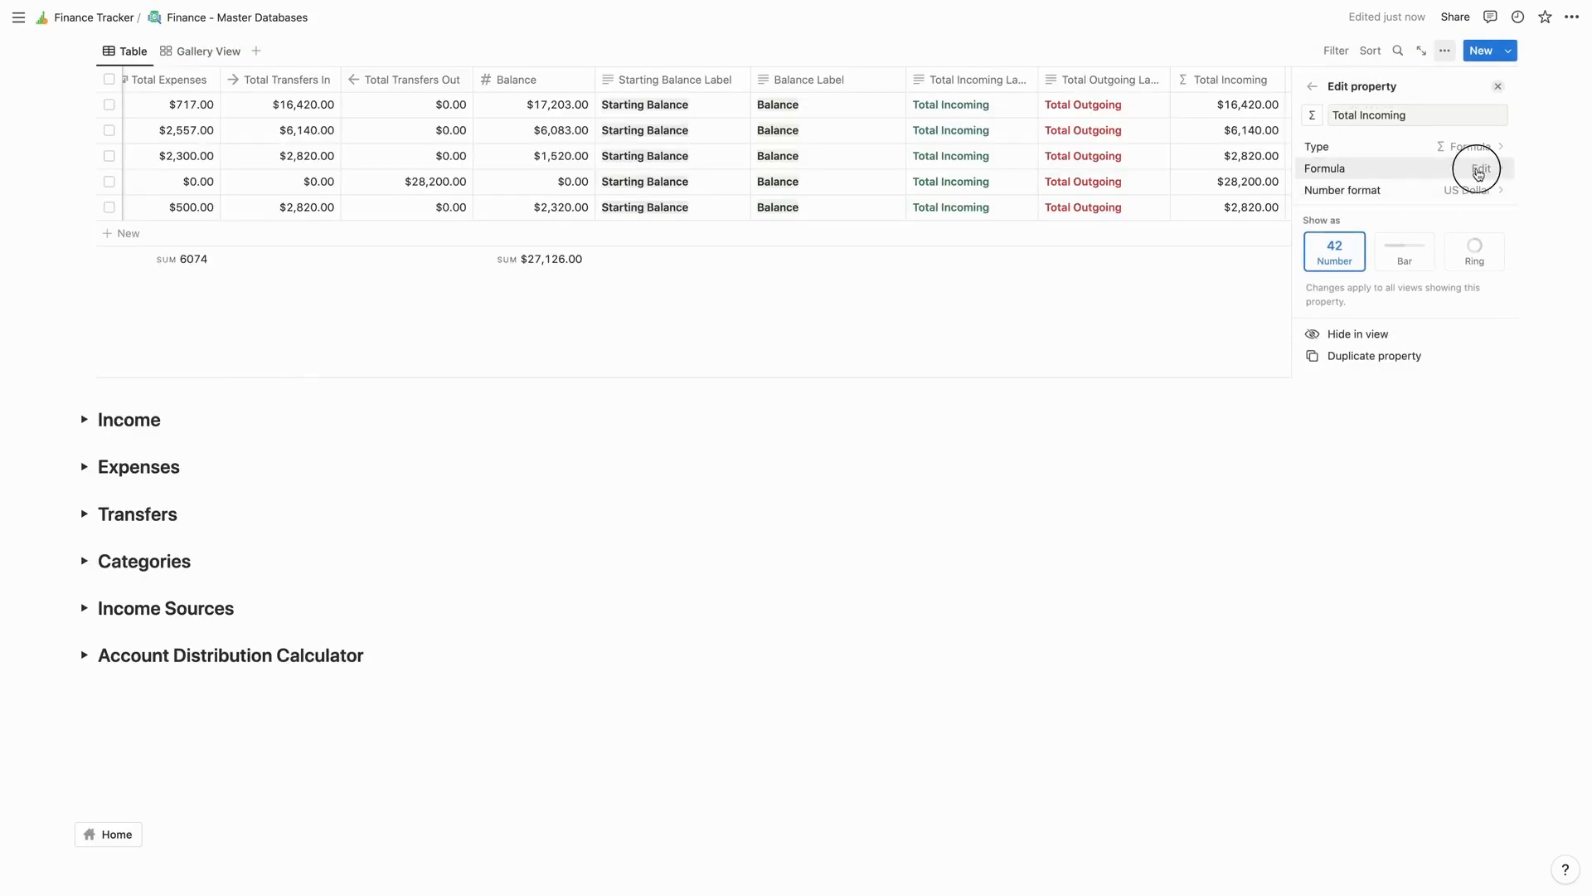
click(1479, 172)
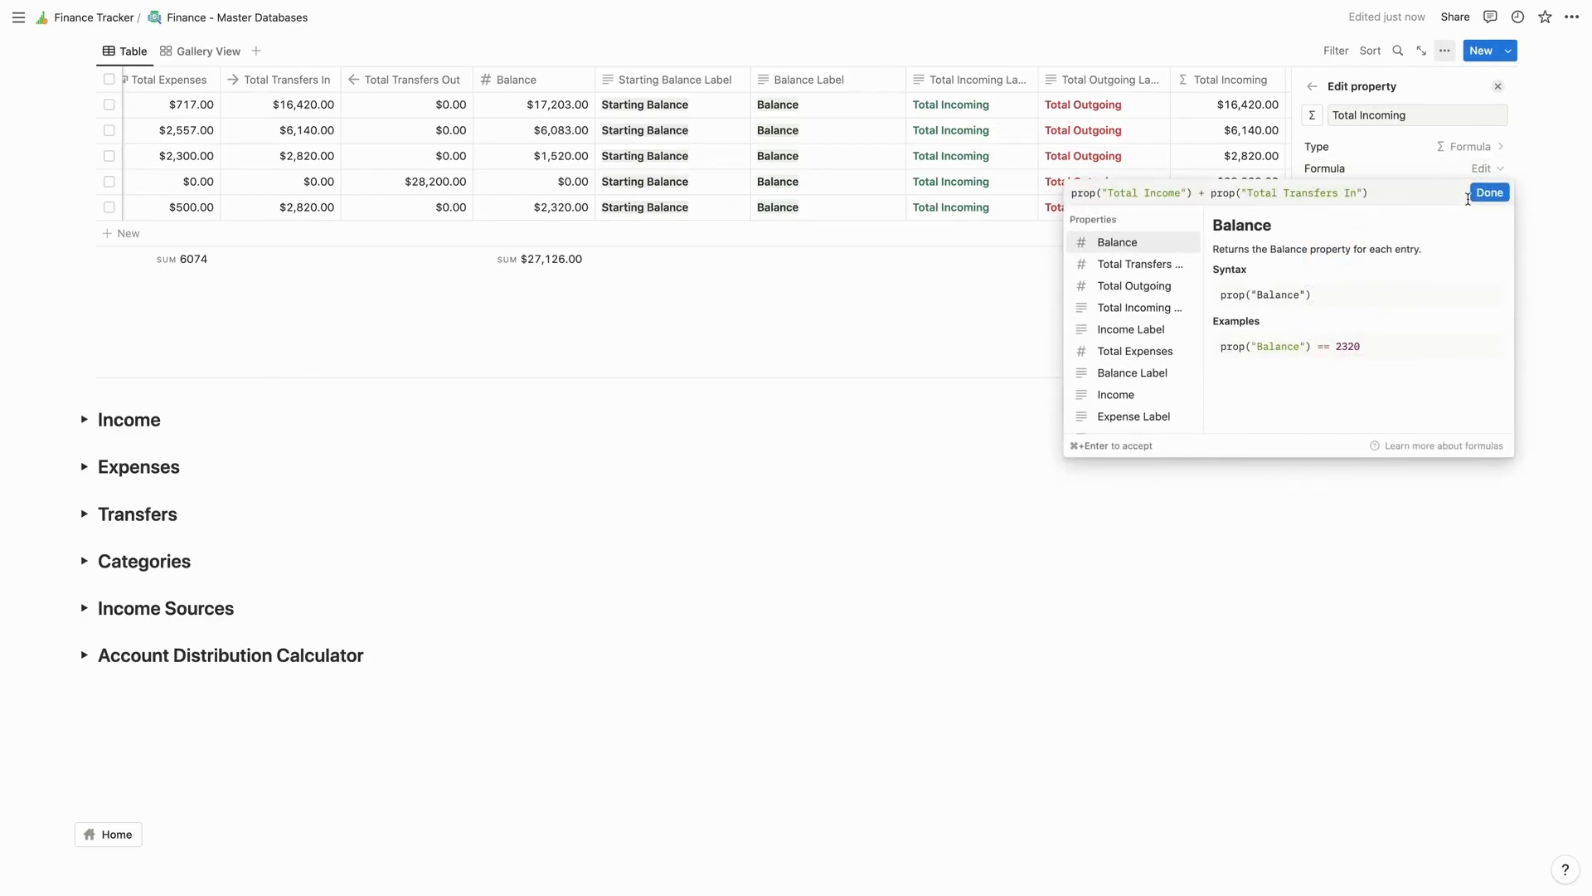
click(1489, 193)
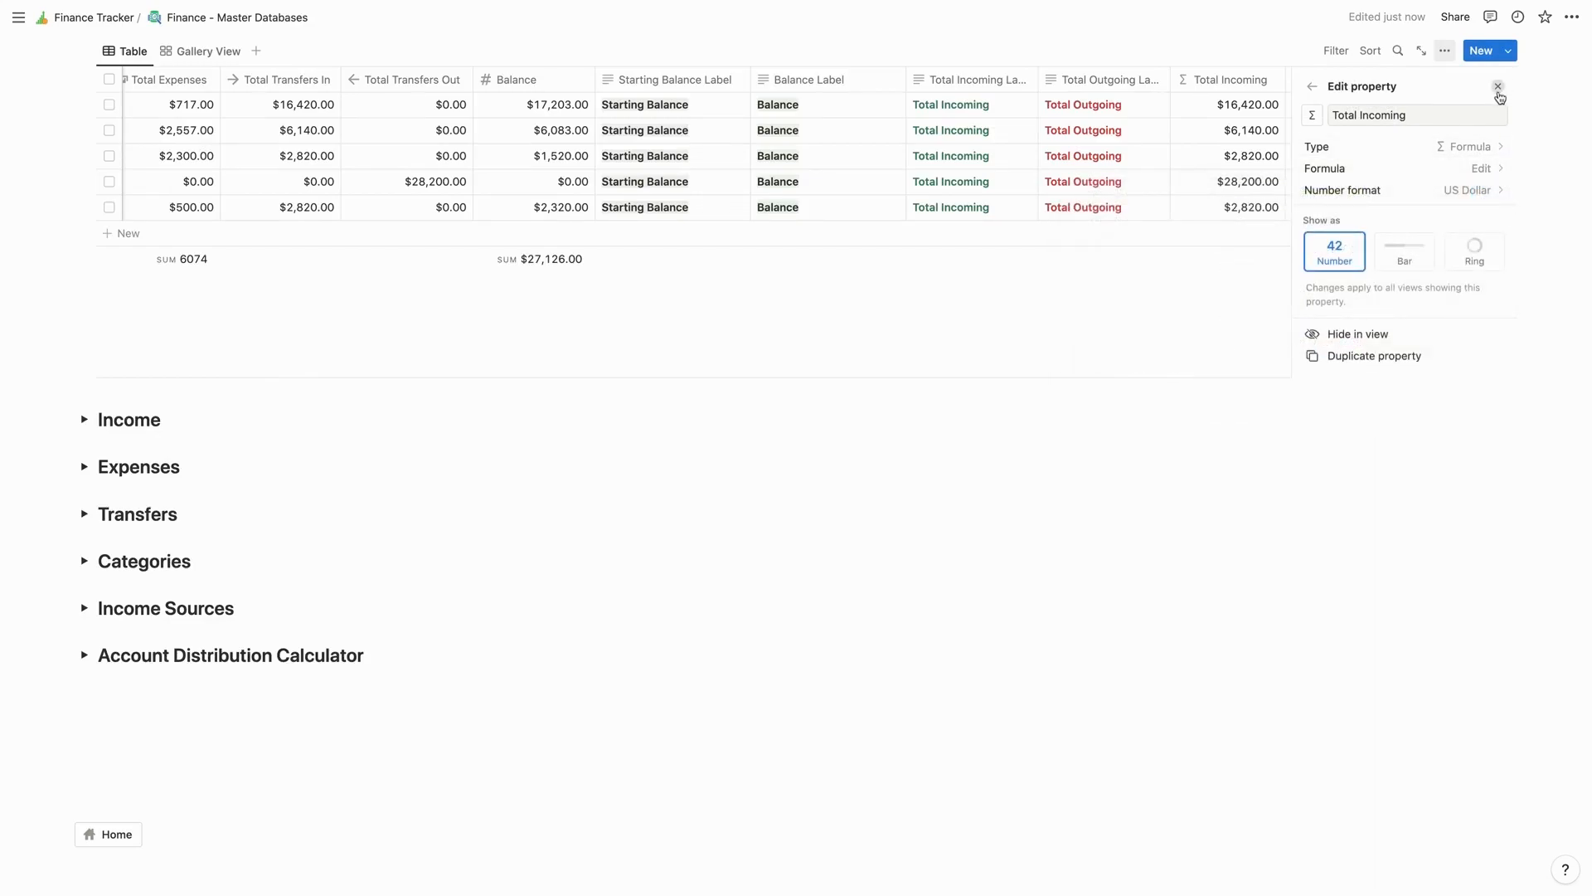
click(1498, 86)
scroll(290, 310, up, 5)
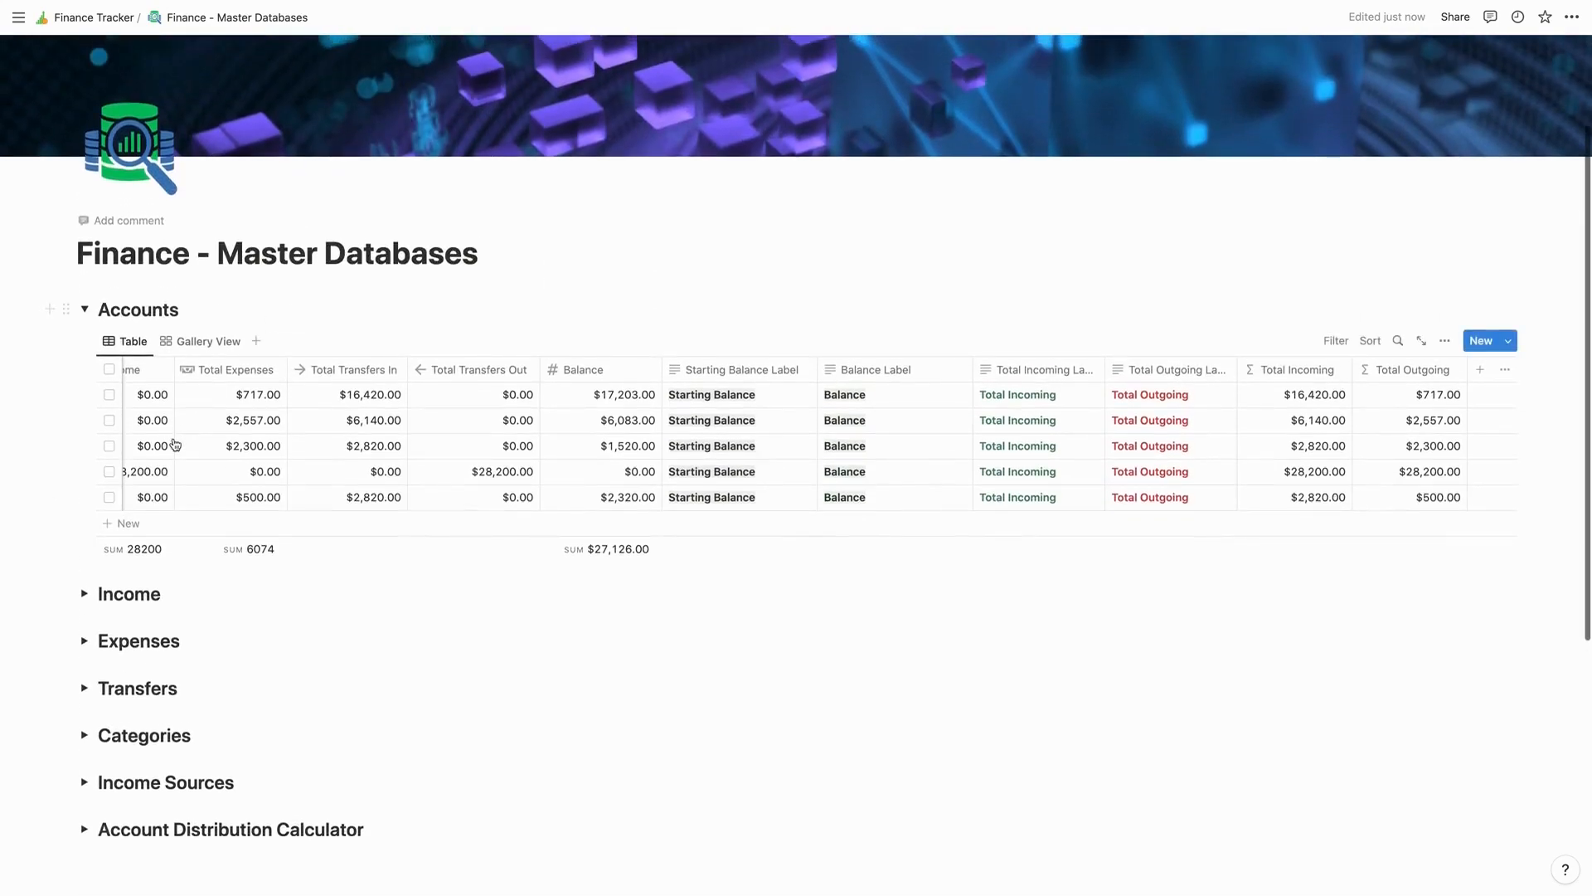
scroll(175, 445, left, 5)
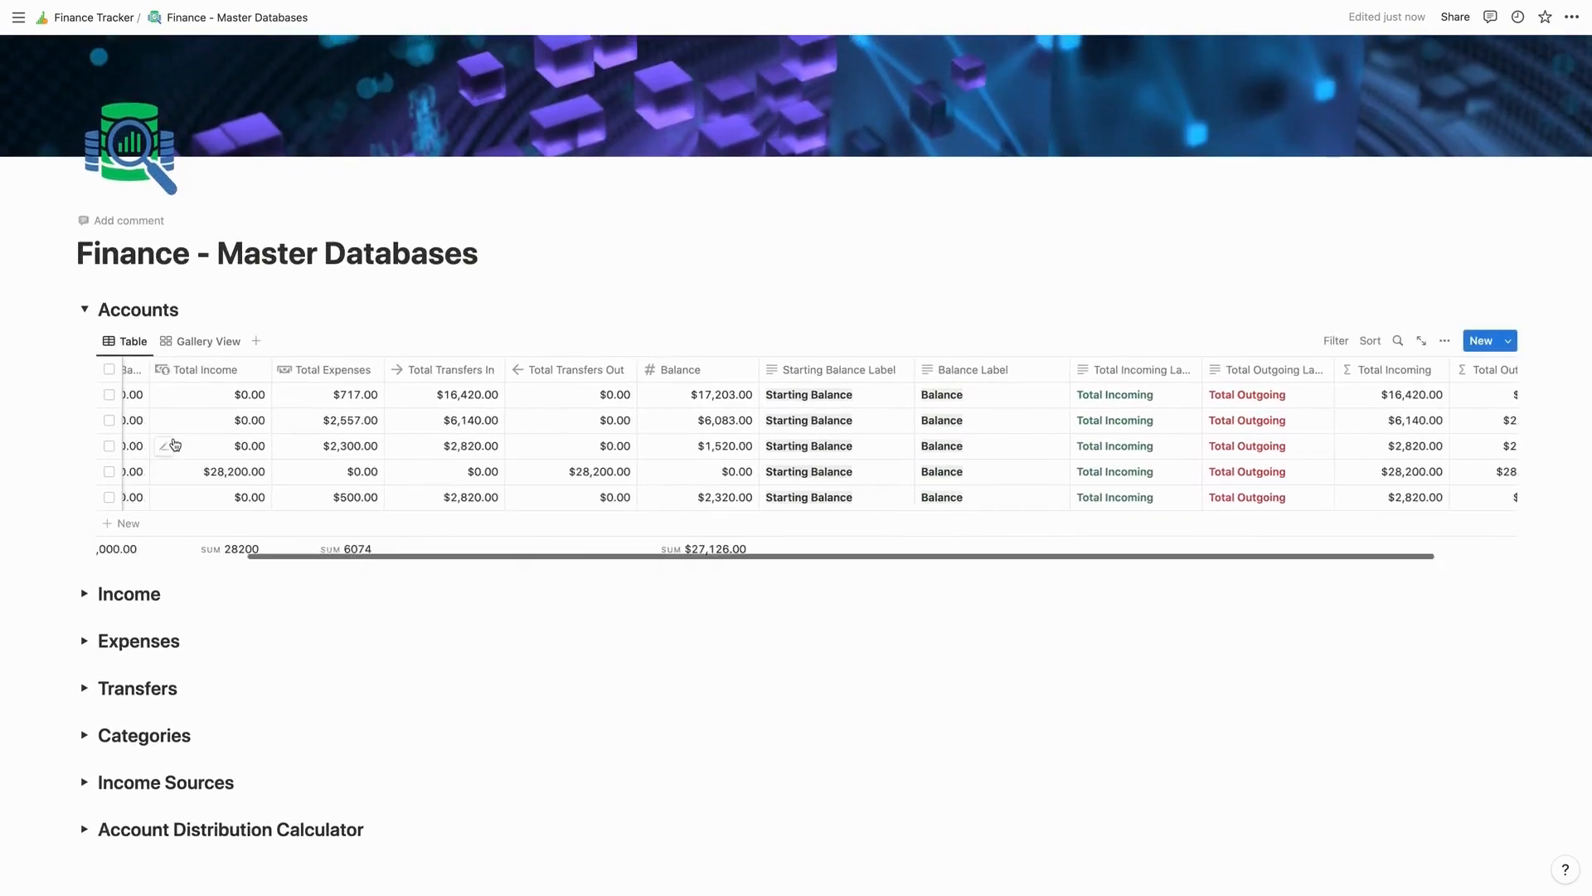
- Collapse the Accounts section and expand the Income section to review its table
click(84, 309)
click(84, 356)
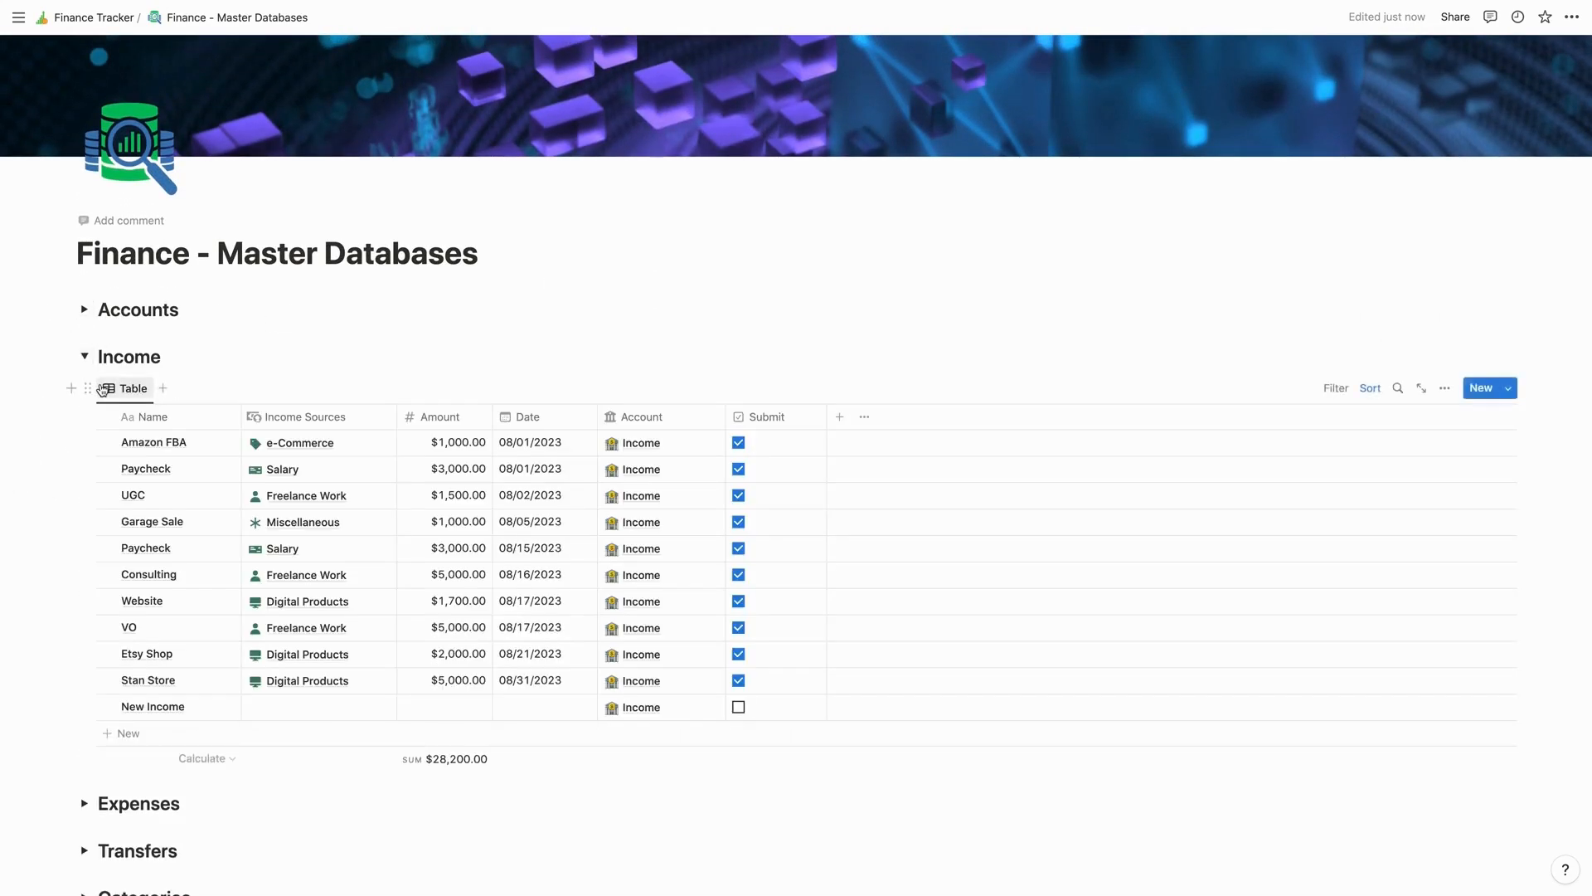
scroll(91, 398, down, 5)
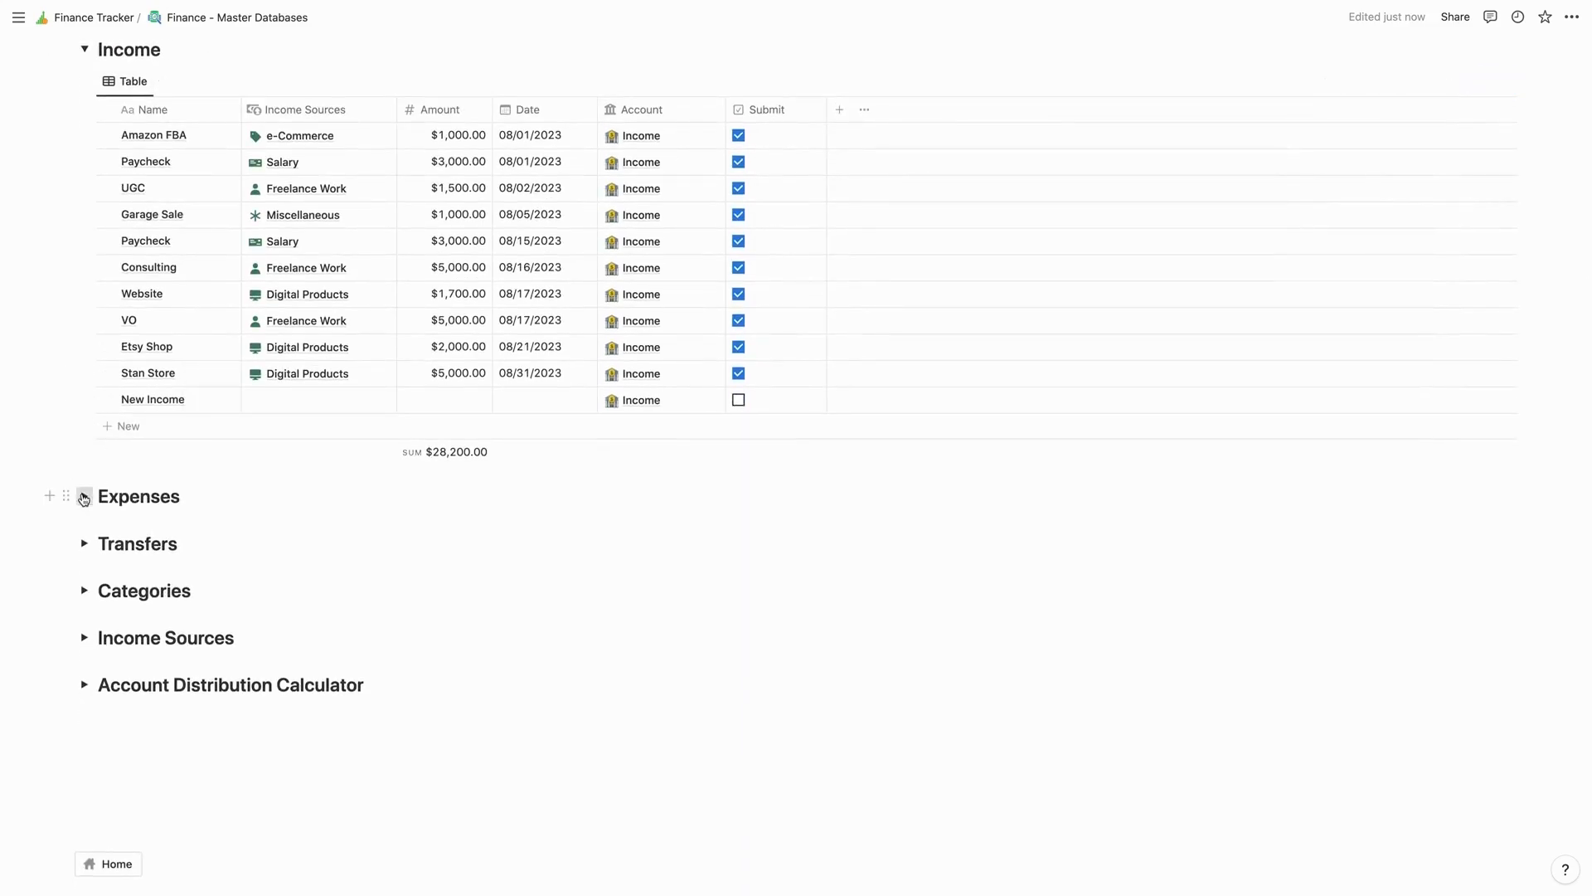
- Expand the Expenses and Transfers sections and look through their tables
click(86, 495)
scroll(189, 464, down, 3)
scroll(191, 469, down, 7)
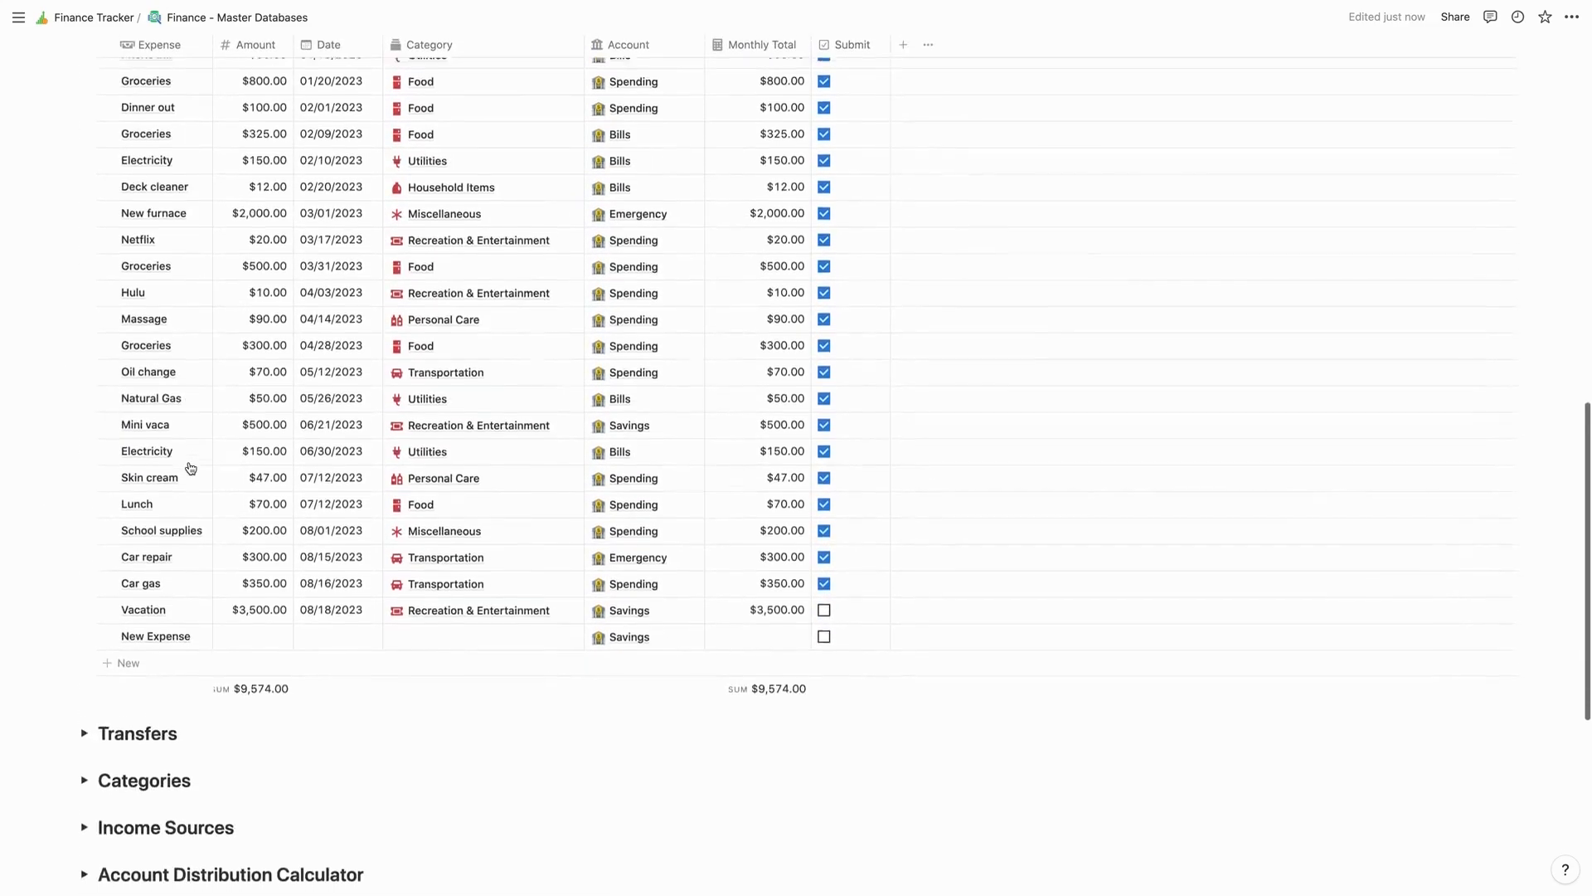
click(84, 502)
scroll(183, 464, down, 5)
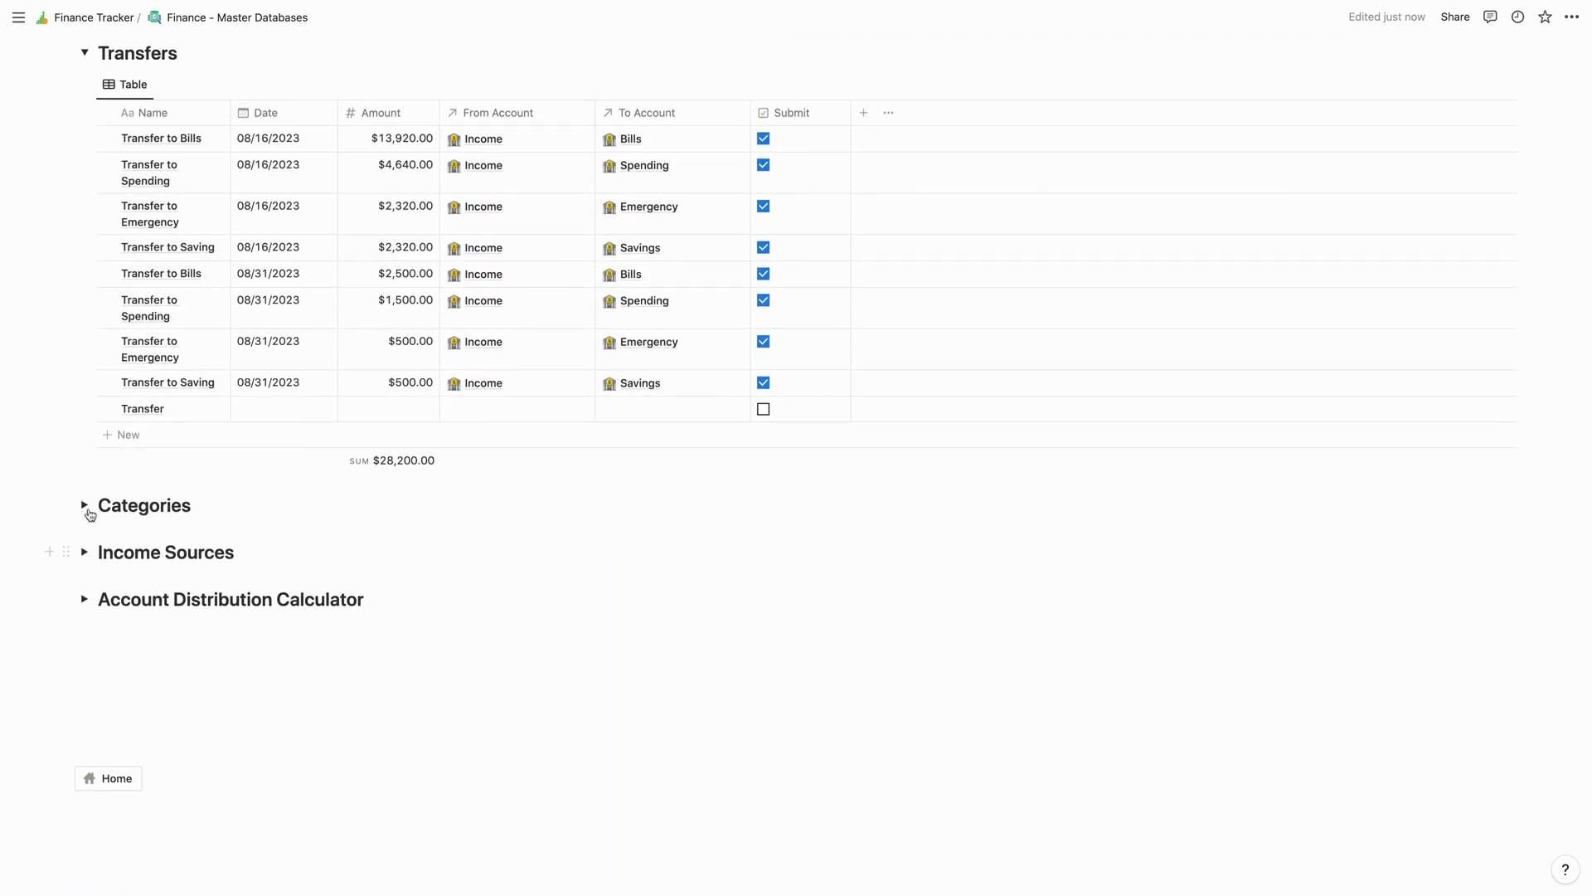
- Expand the Categories section, check its Gallery view, return to the Table view and collapse the section
click(86, 505)
scroll(514, 460, down, 2)
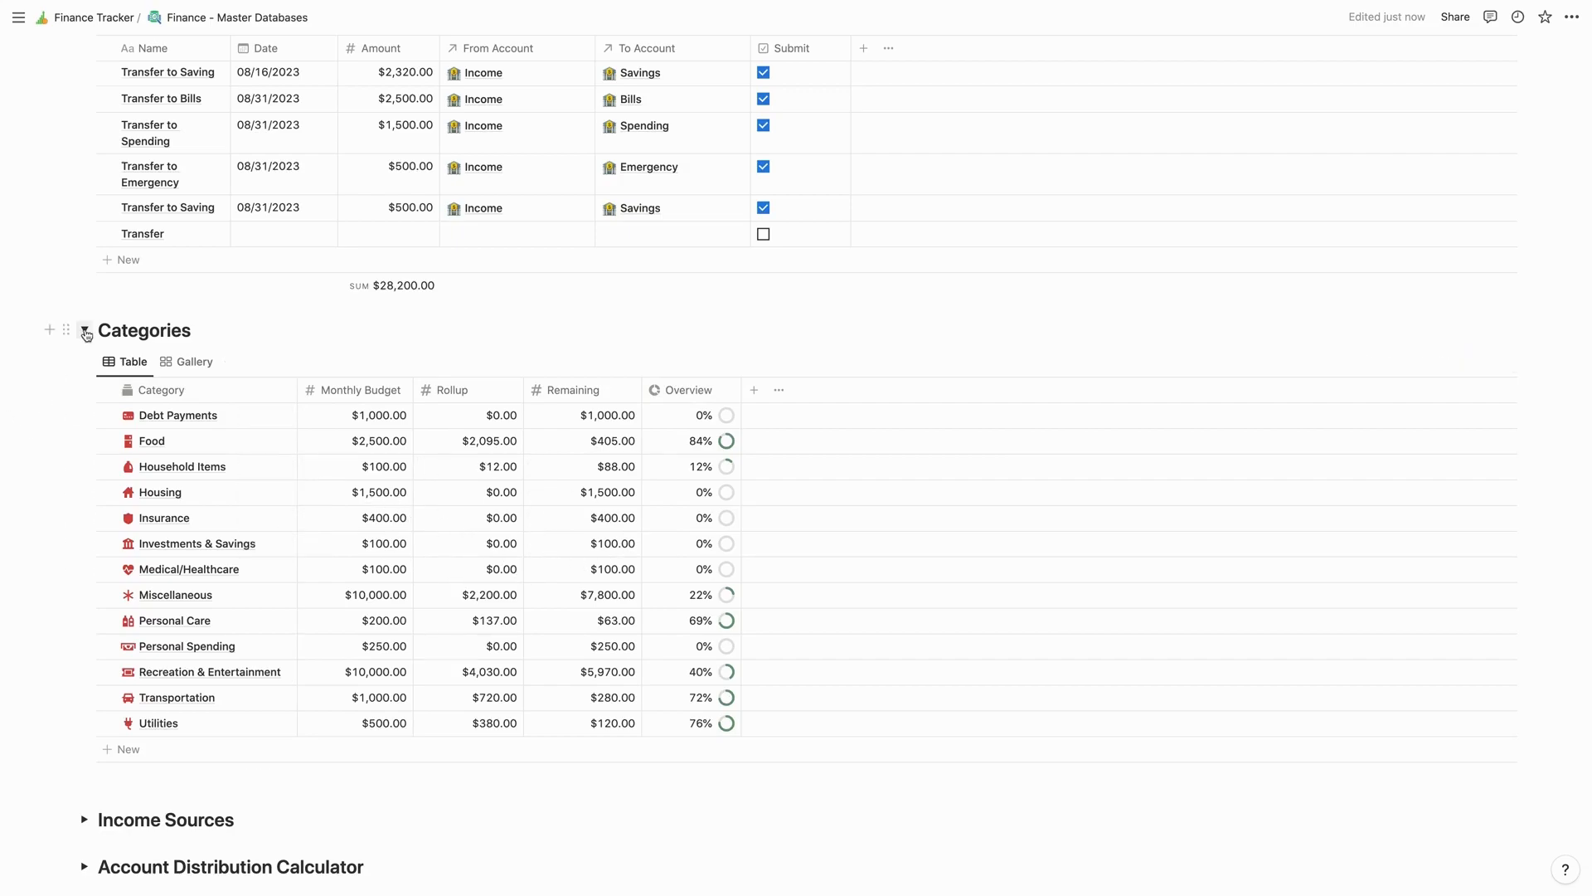
click(195, 363)
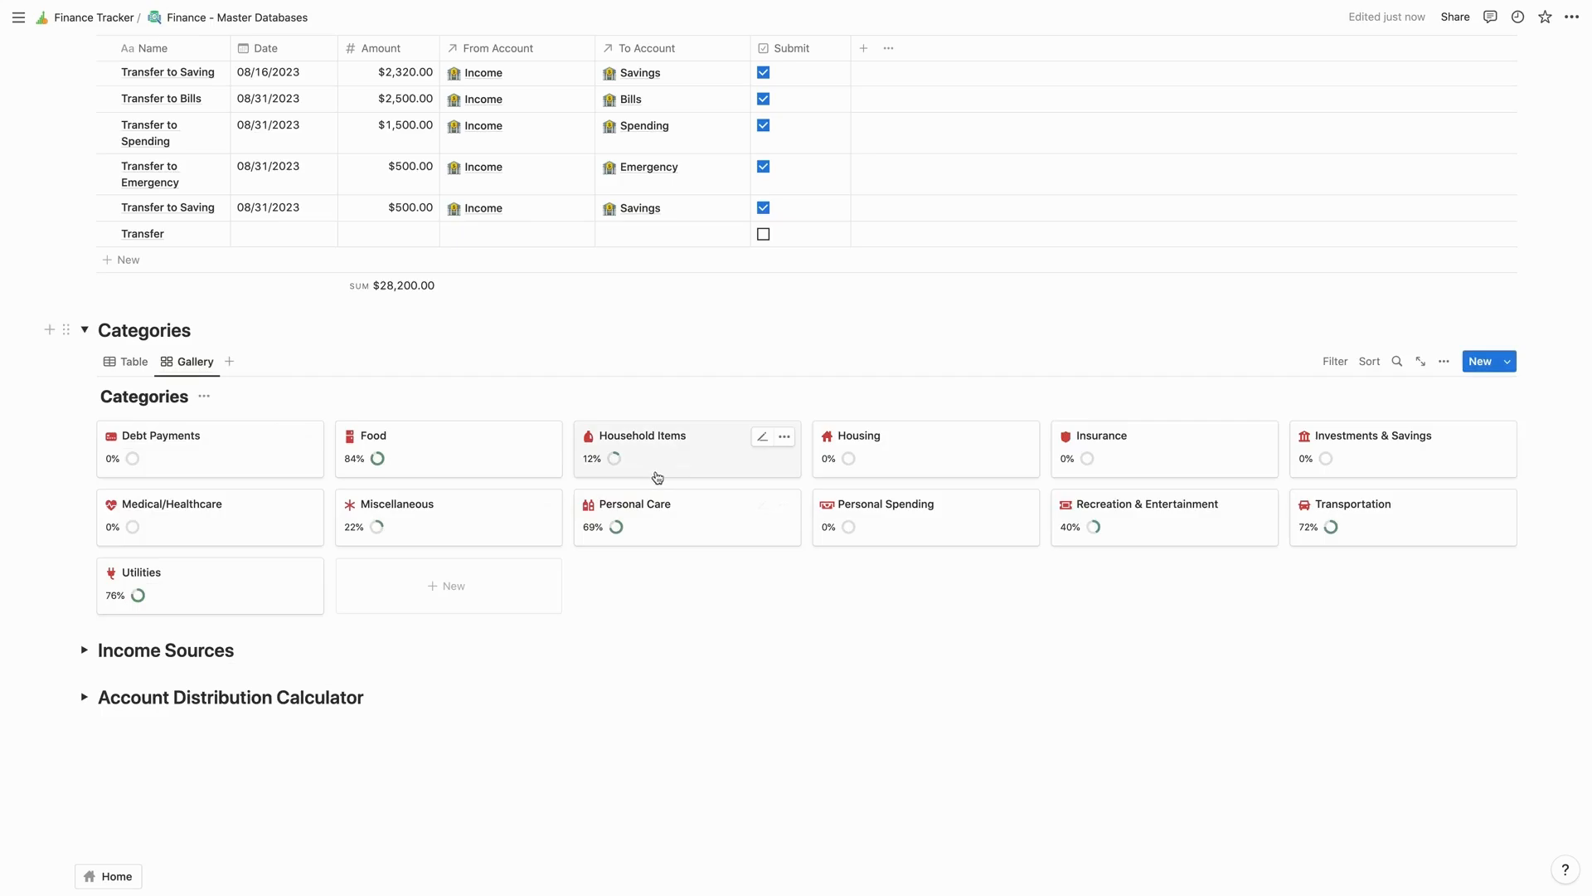
click(126, 361)
click(84, 330)
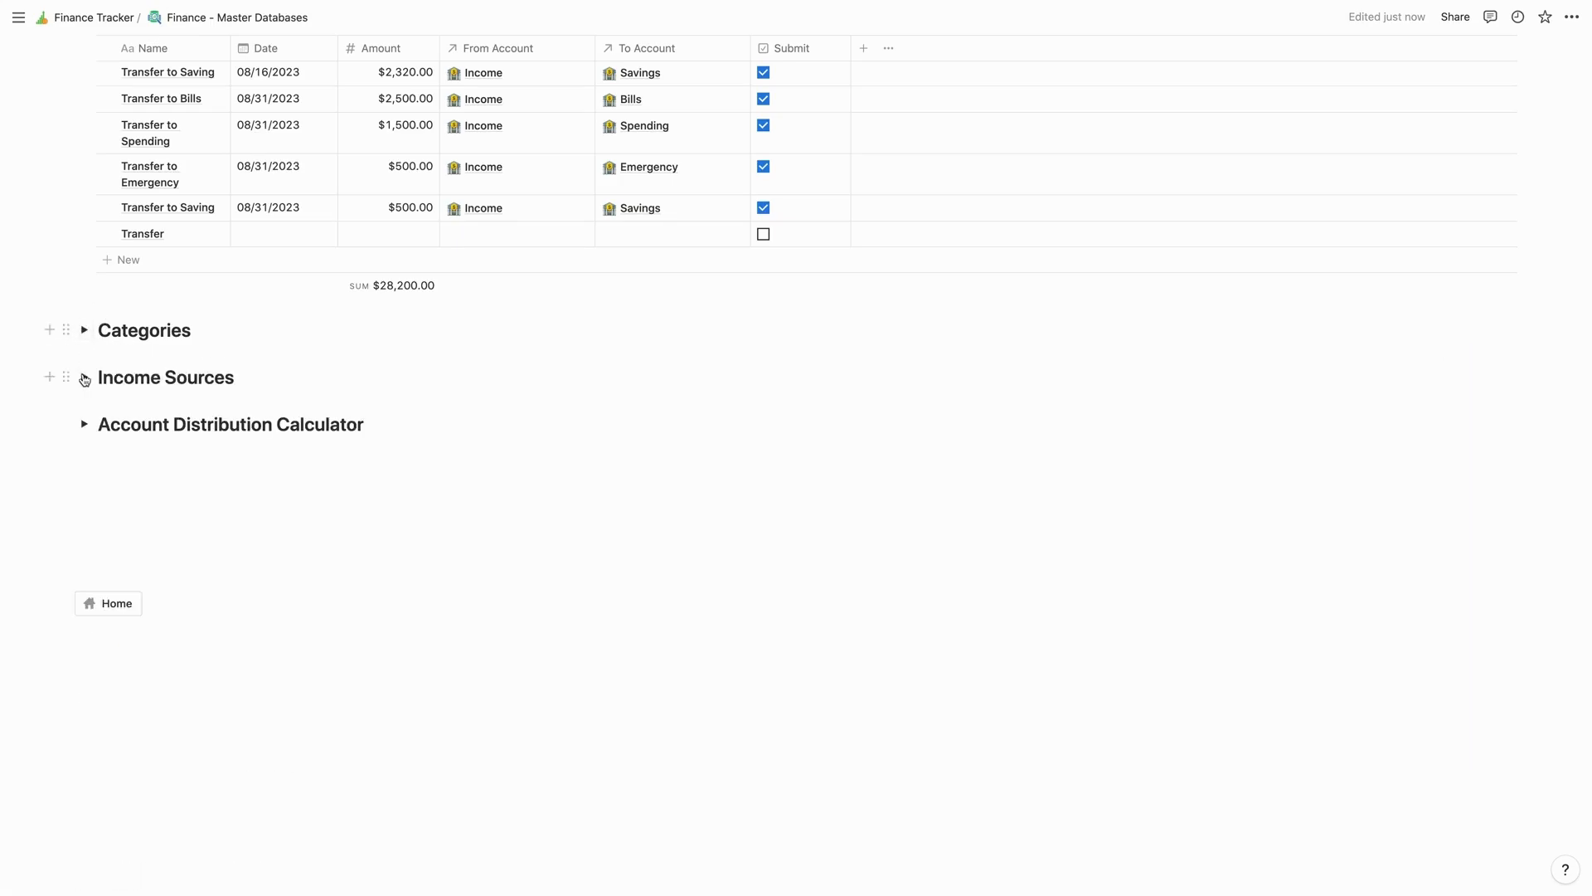
- Expand the Income Sources section and compare its entries with the Income Sources column of the Income table
click(84, 377)
scroll(92, 522, down, 4)
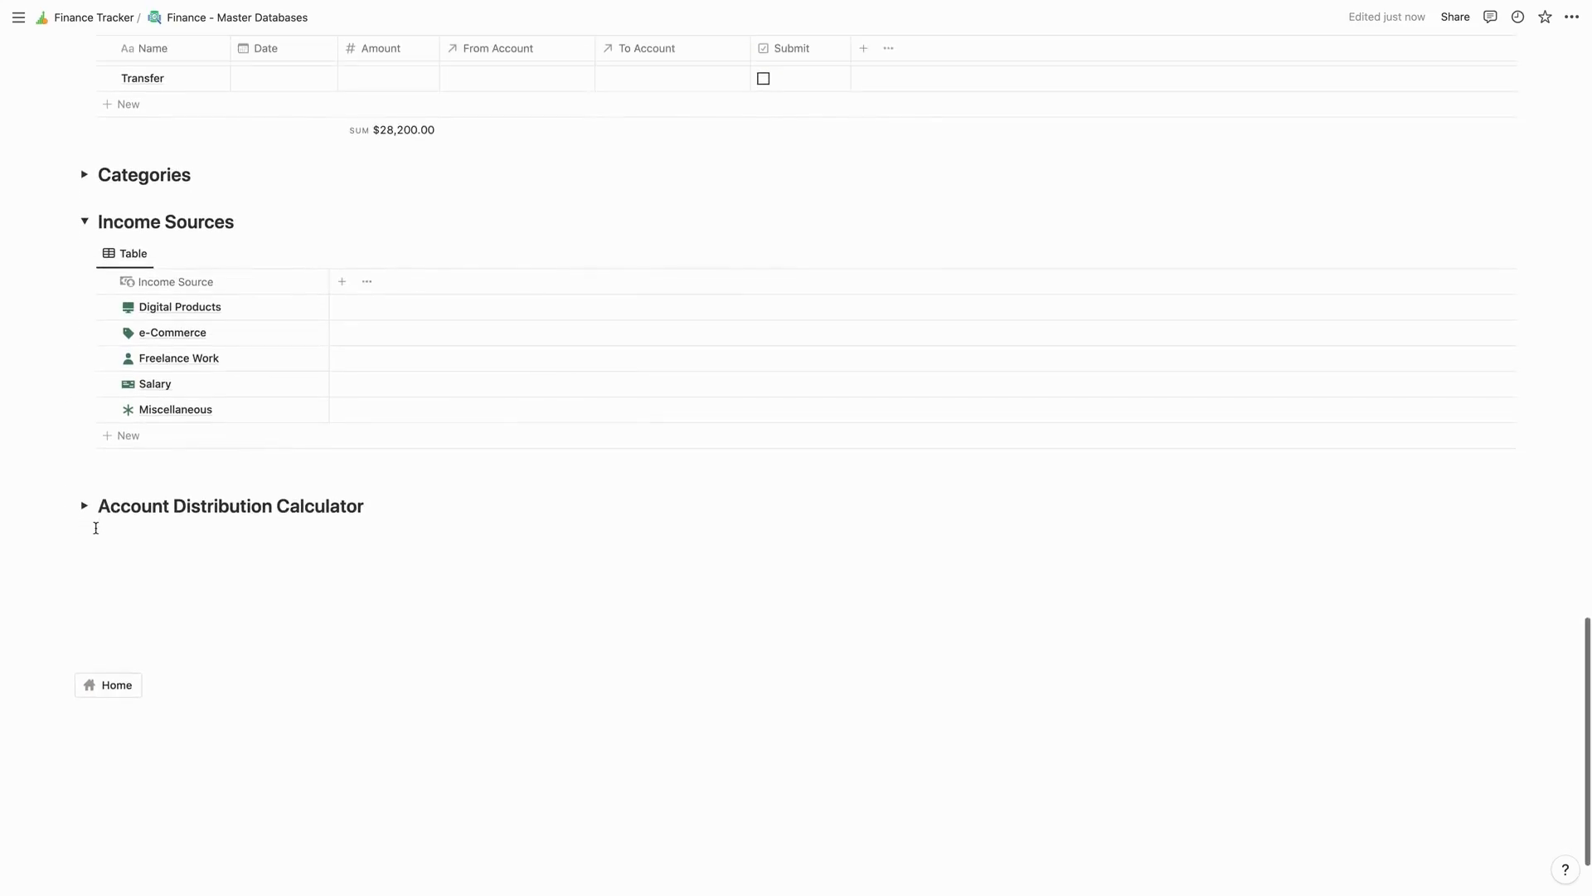
scroll(166, 333, up, 10)
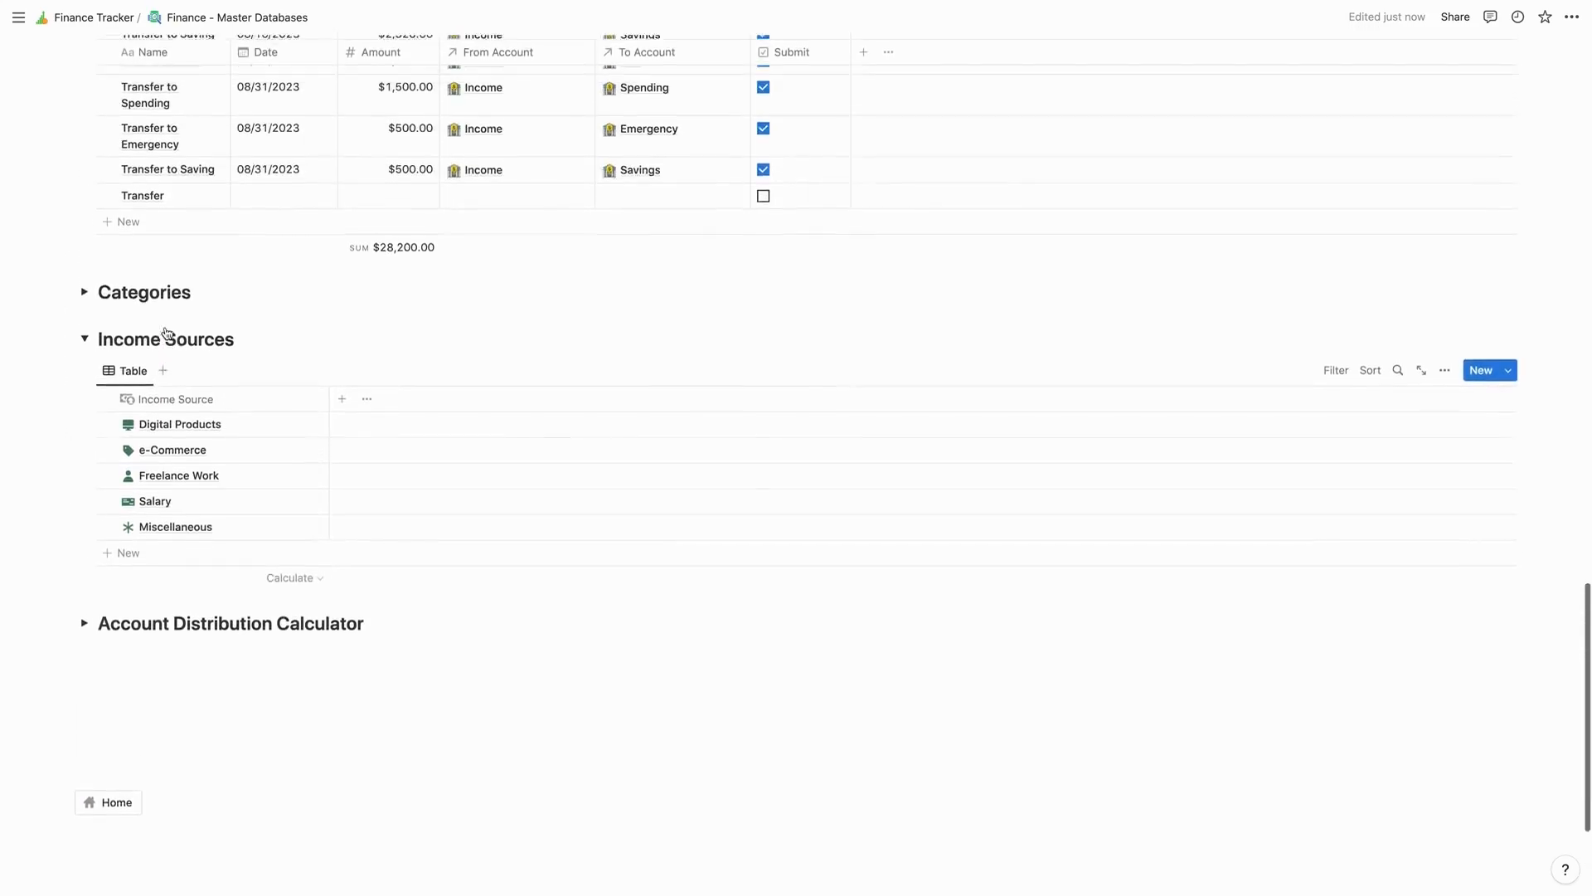
scroll(167, 333, up, 10)
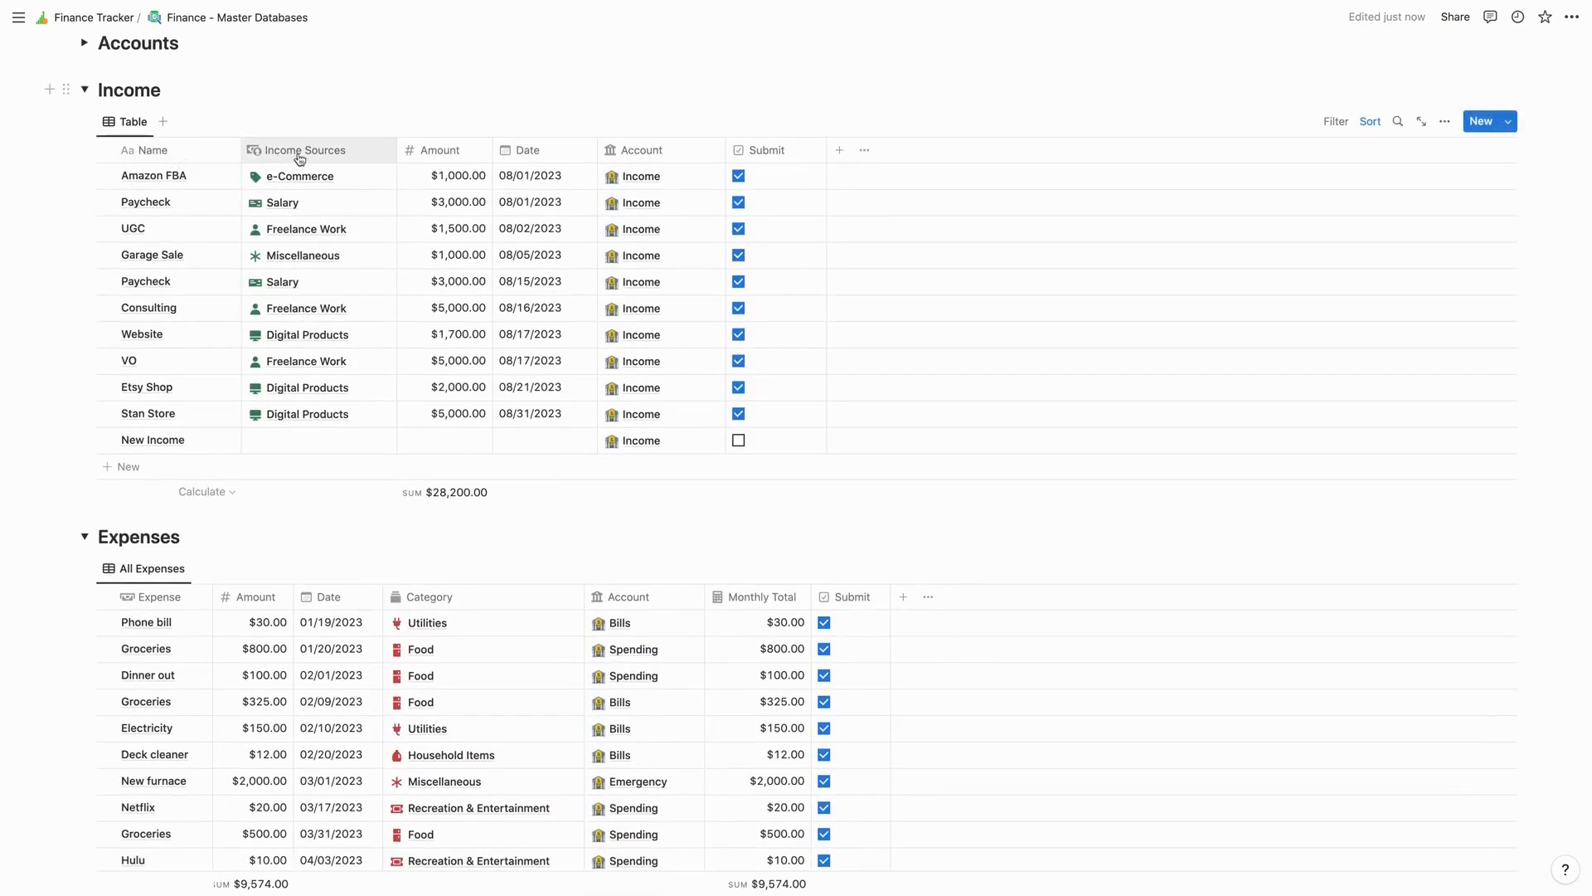
scroll(315, 310, down, 14)
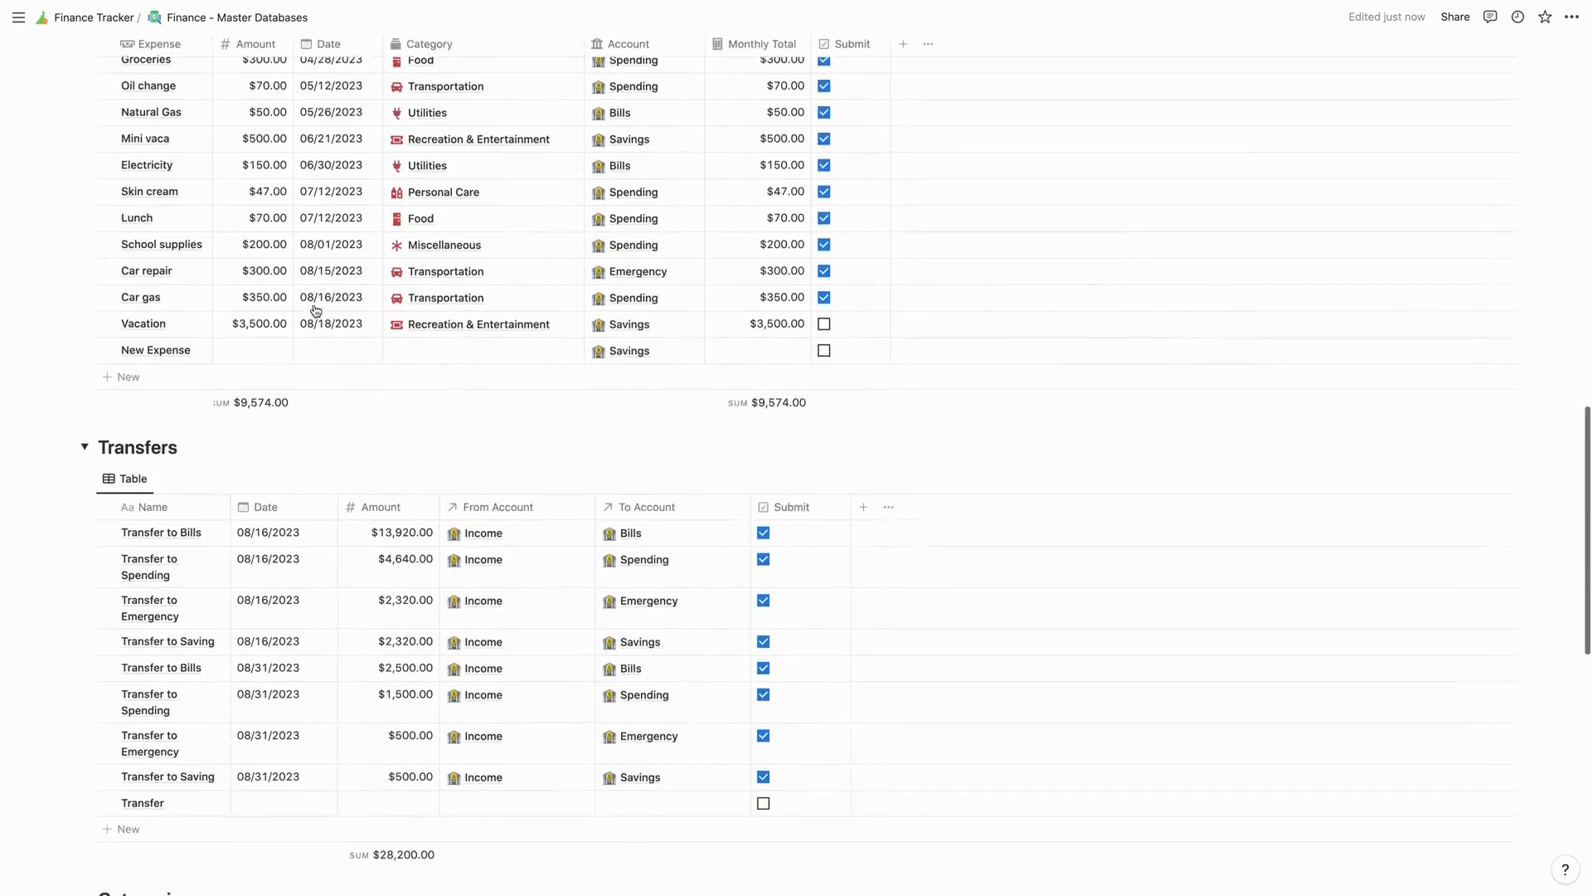
scroll(315, 310, down, 2)
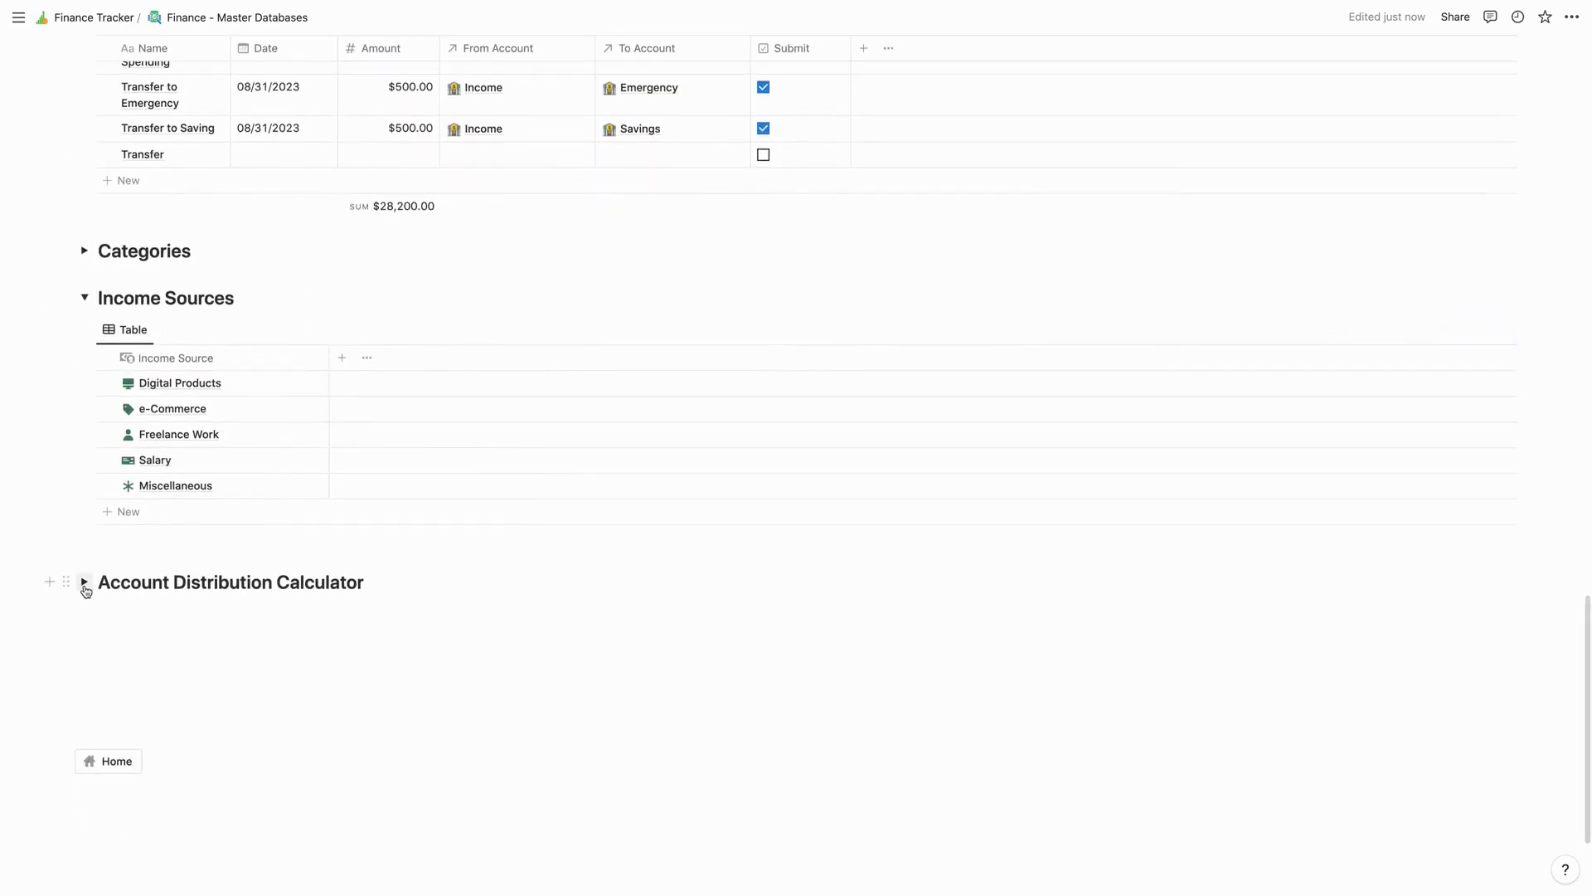
- Expand the Account Distribution Calculator section, review its table and return to the Finance Tracker home page
scroll(206, 543, down, 3)
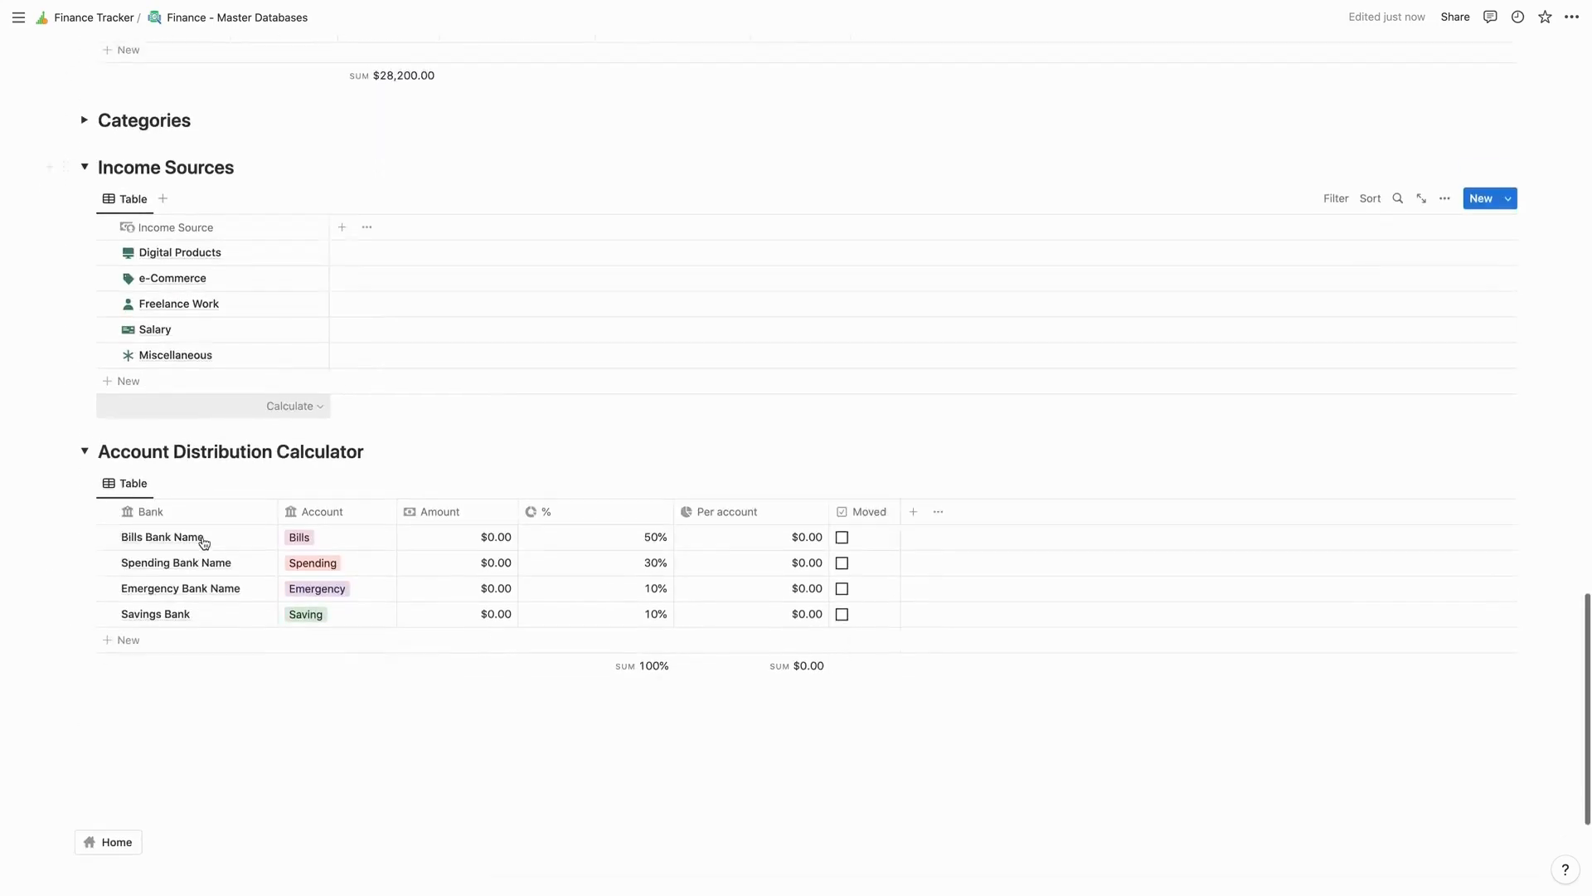
scroll(156, 520, down, 2)
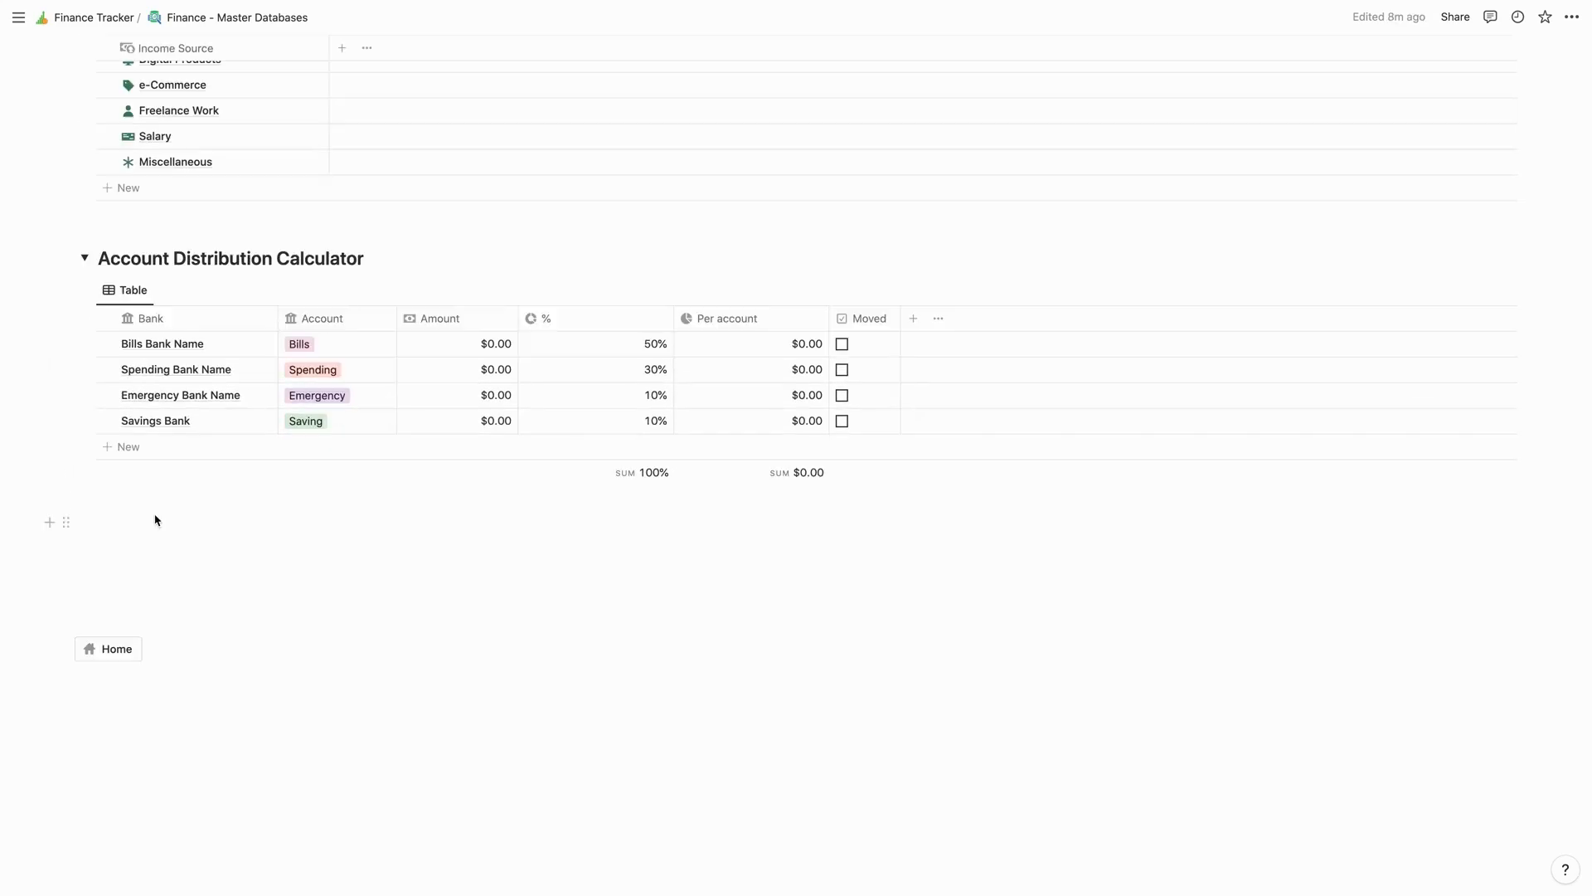
click(106, 656)
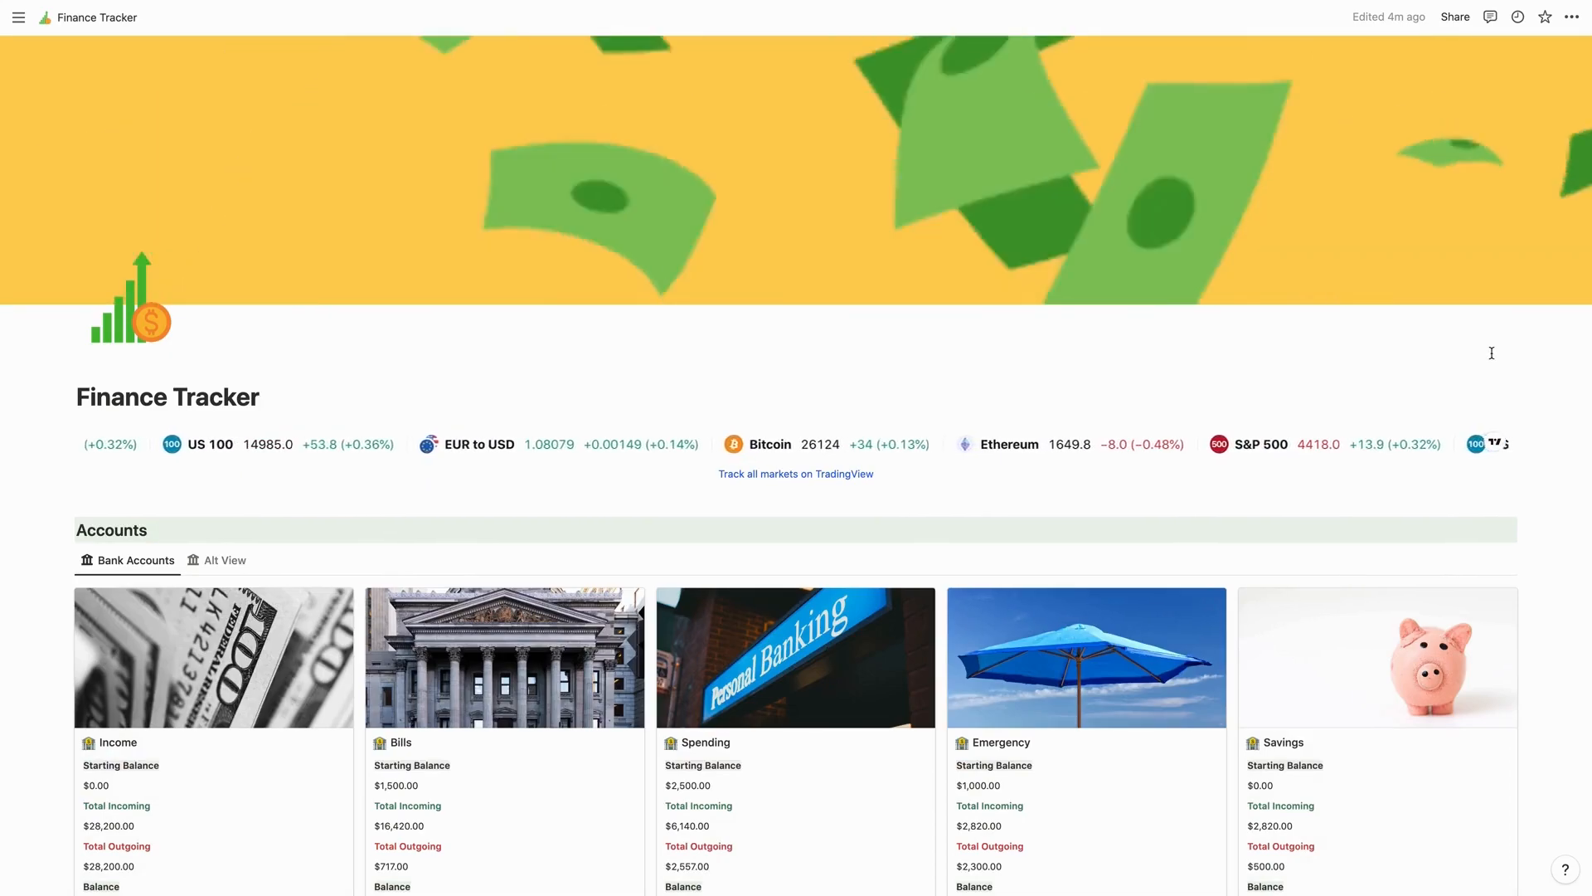
- Preview the whole Finance Tracker page in dark mode and switch back to light mode
key(ctrl+shift+l)
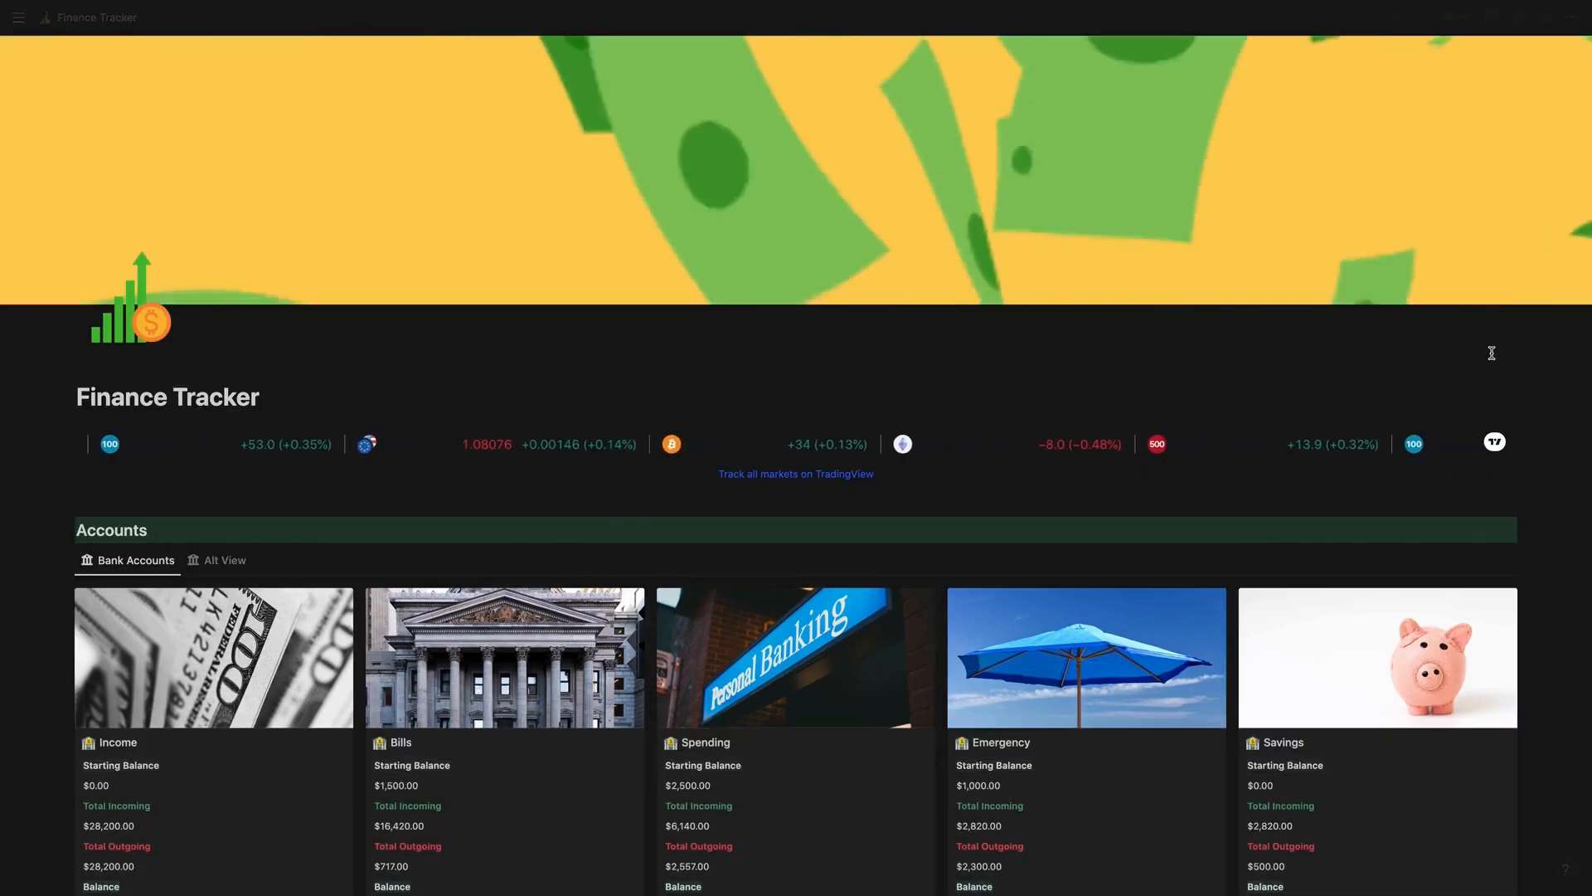
scroll(1301, 344, down, 8)
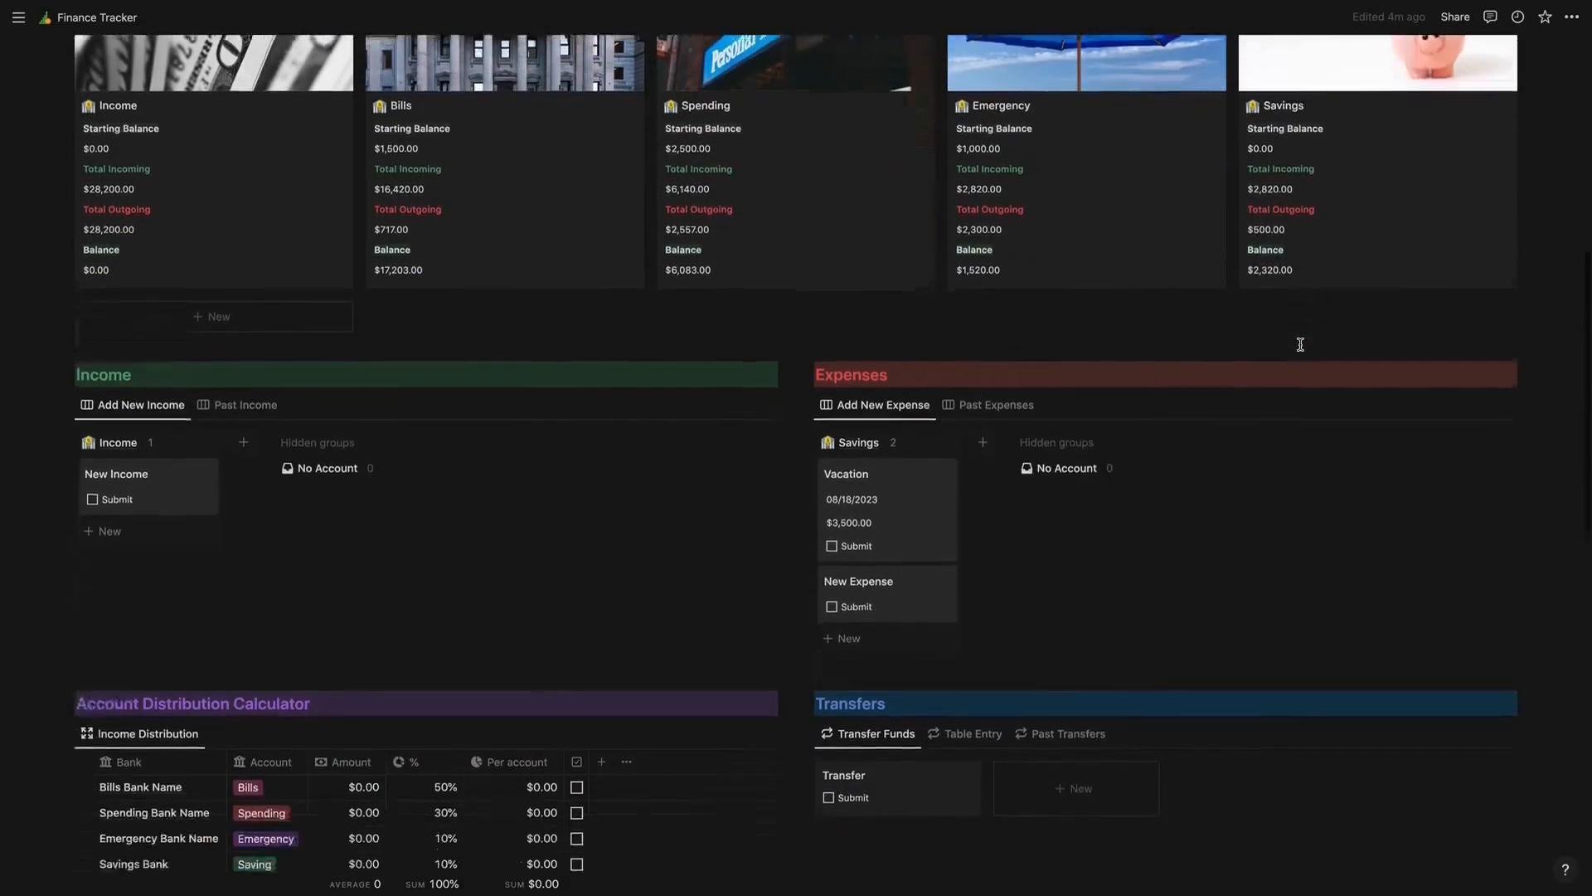
scroll(1300, 344, down, 8)
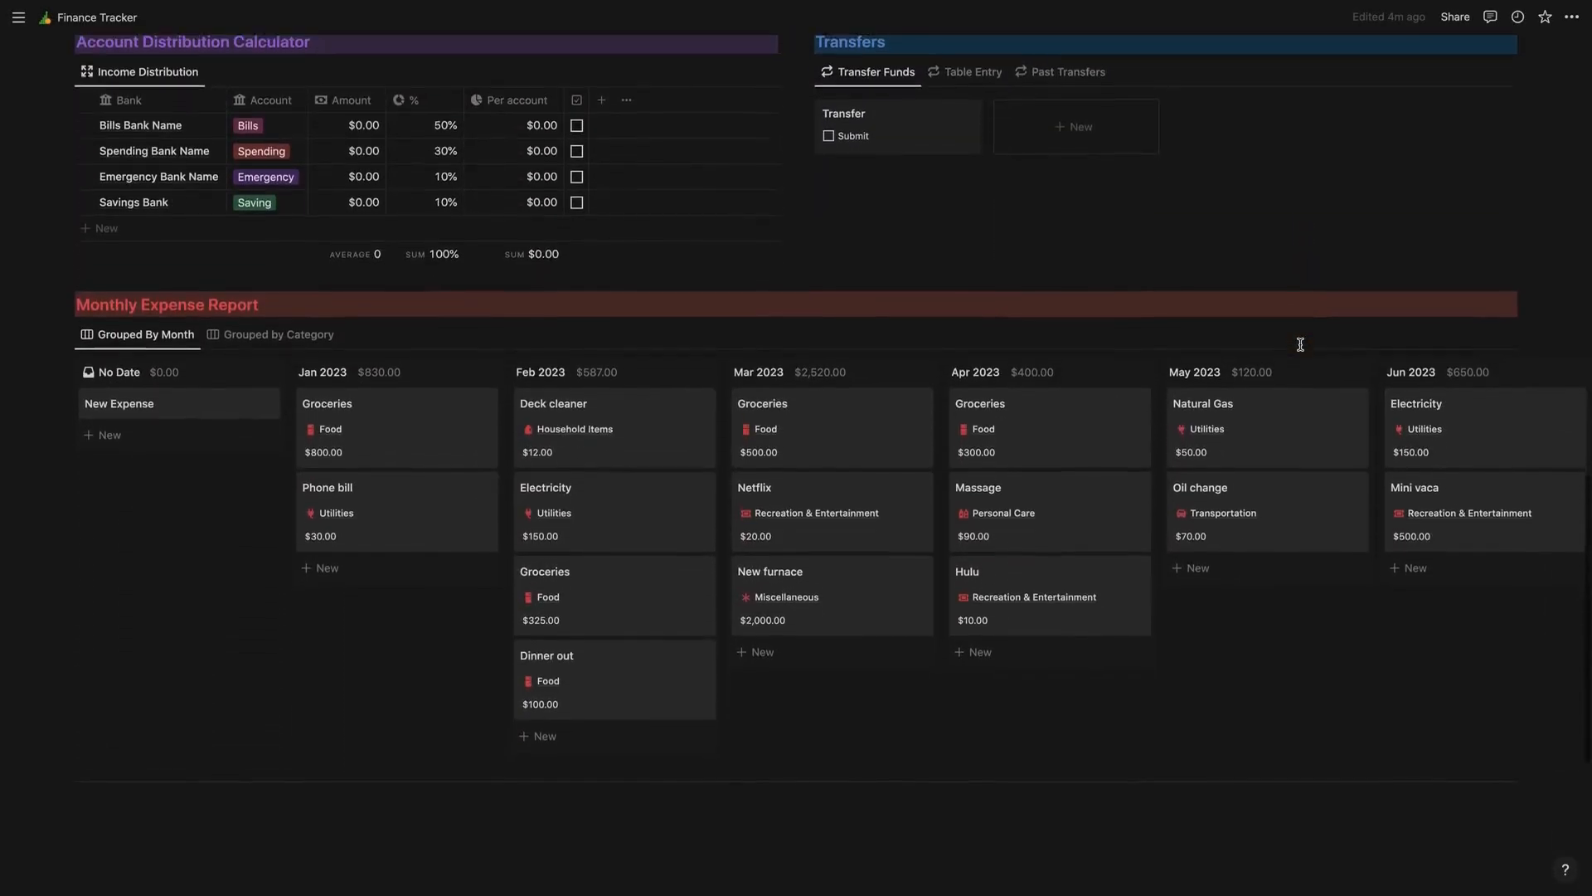
scroll(1300, 344, down, 4)
scroll(1301, 344, up, 20)
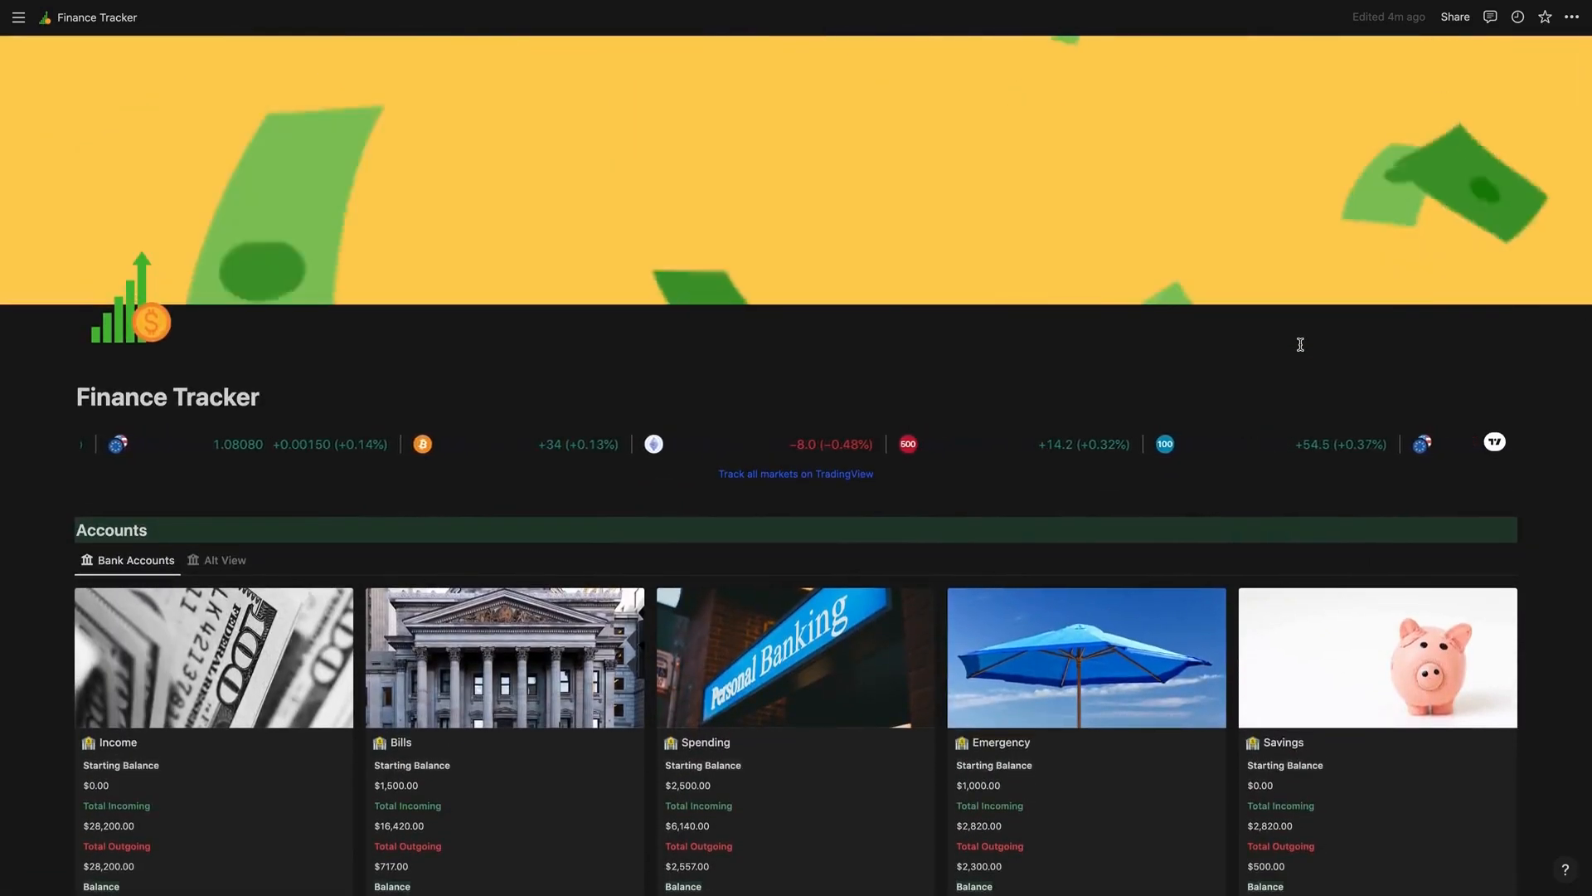
key(ctrl+shift+l)
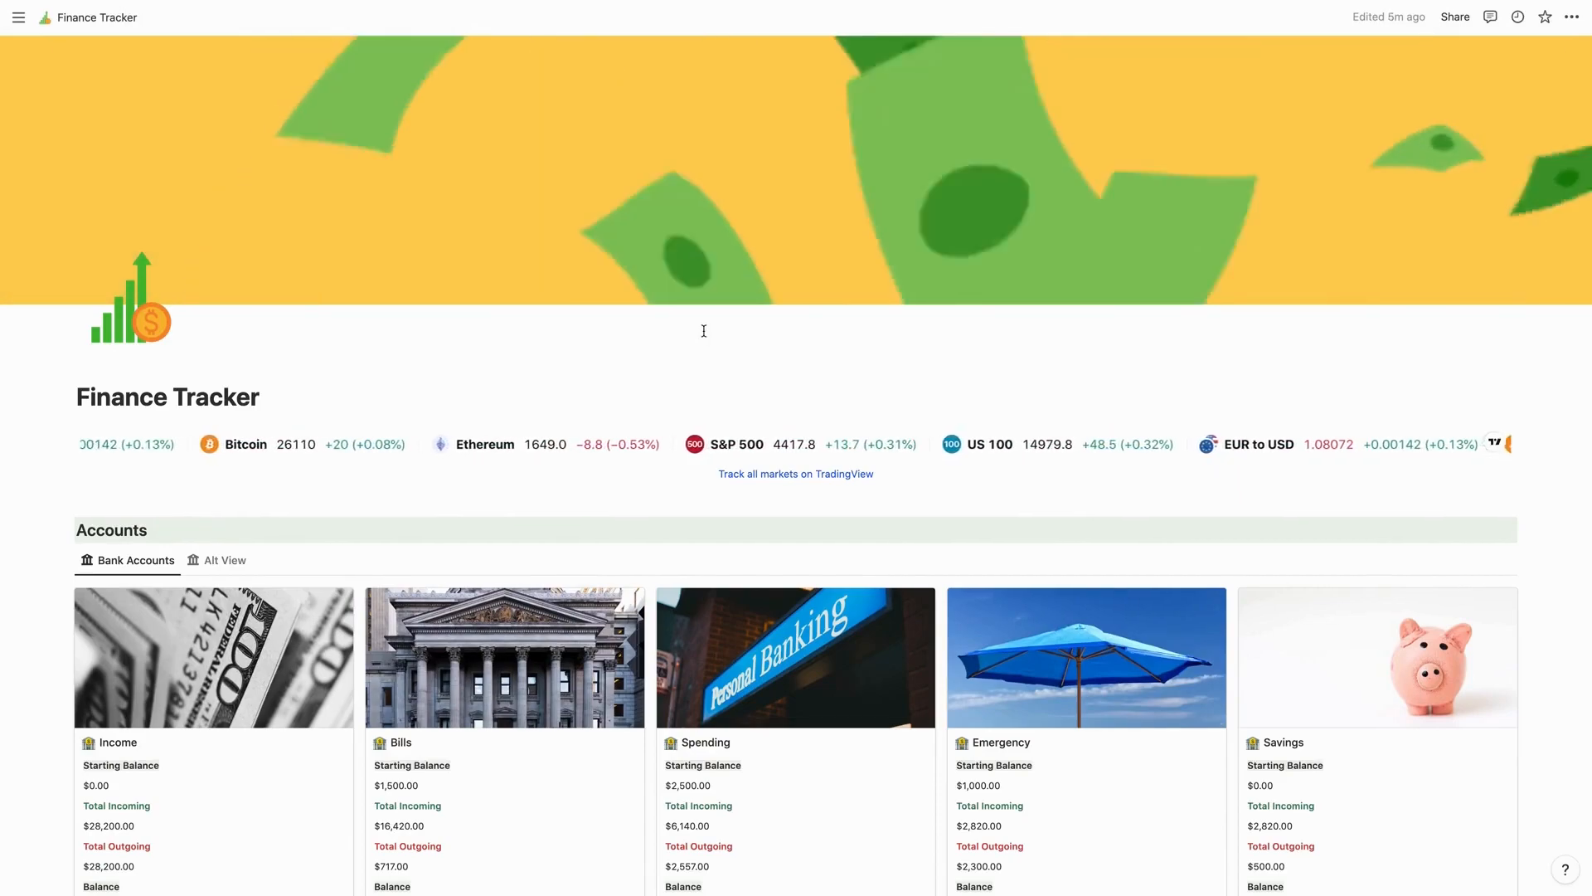